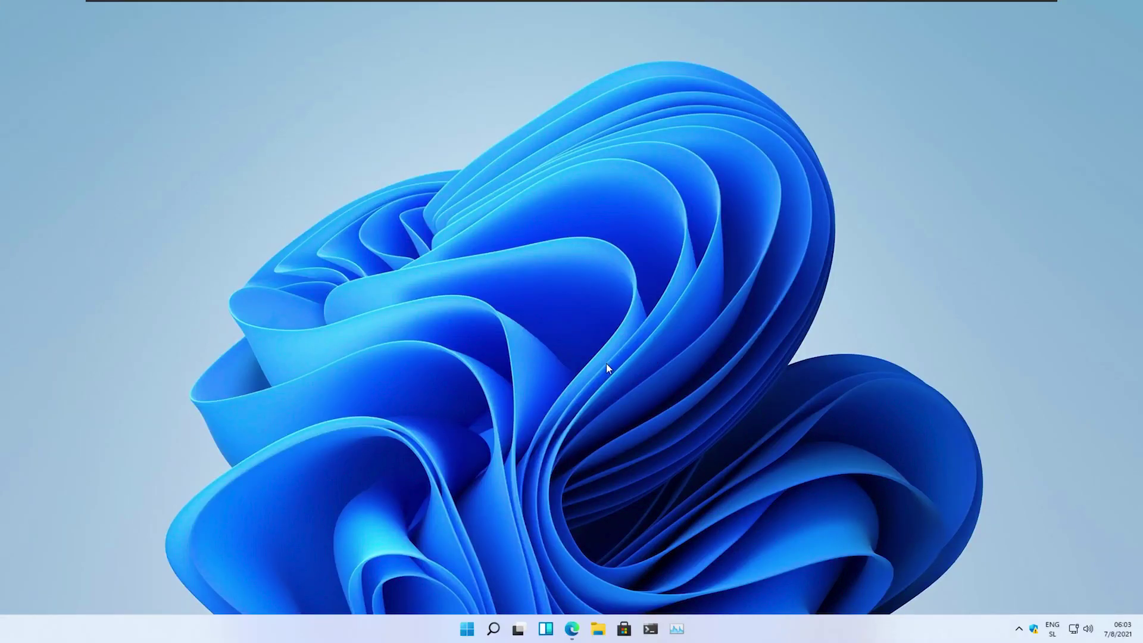
# Download the mac OS For Windows 11 theme from DeviantArt and ThemeTool.exe v2.1.2 from the SecureUxTheme releases in Edge
pyautogui.click(570, 628)
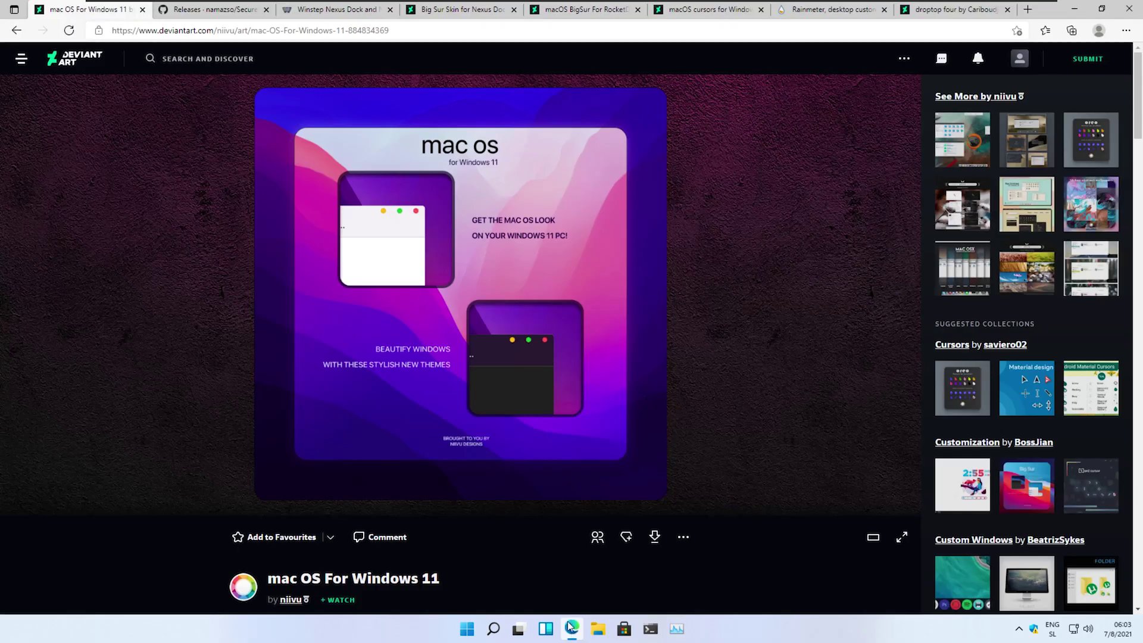
pyautogui.click(654, 539)
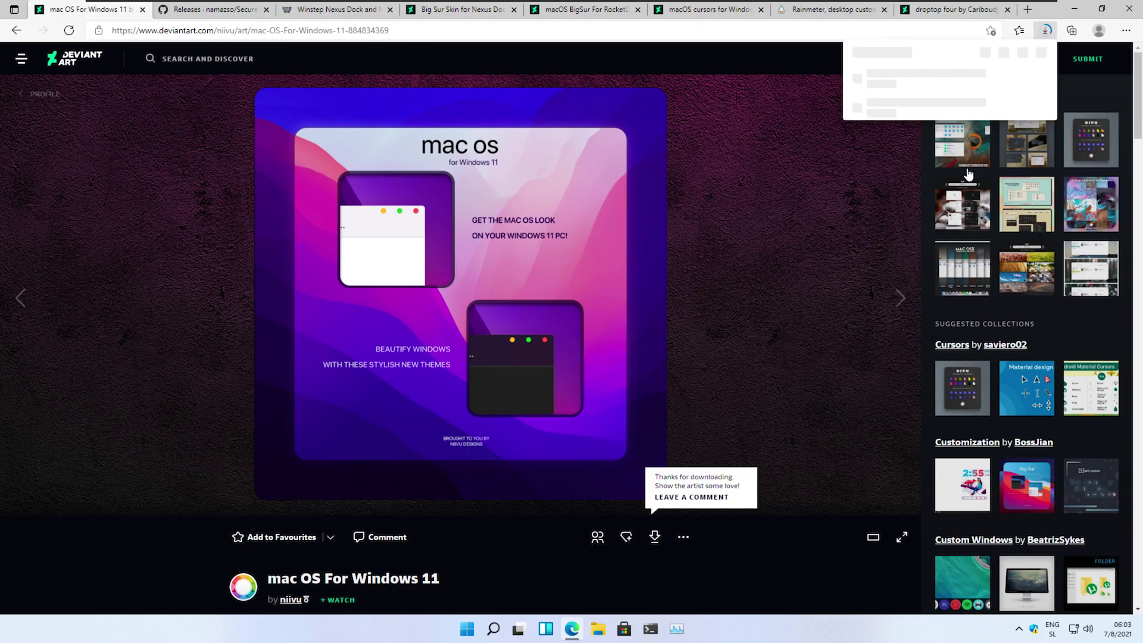
pyautogui.click(199, 17)
pyautogui.click(401, 418)
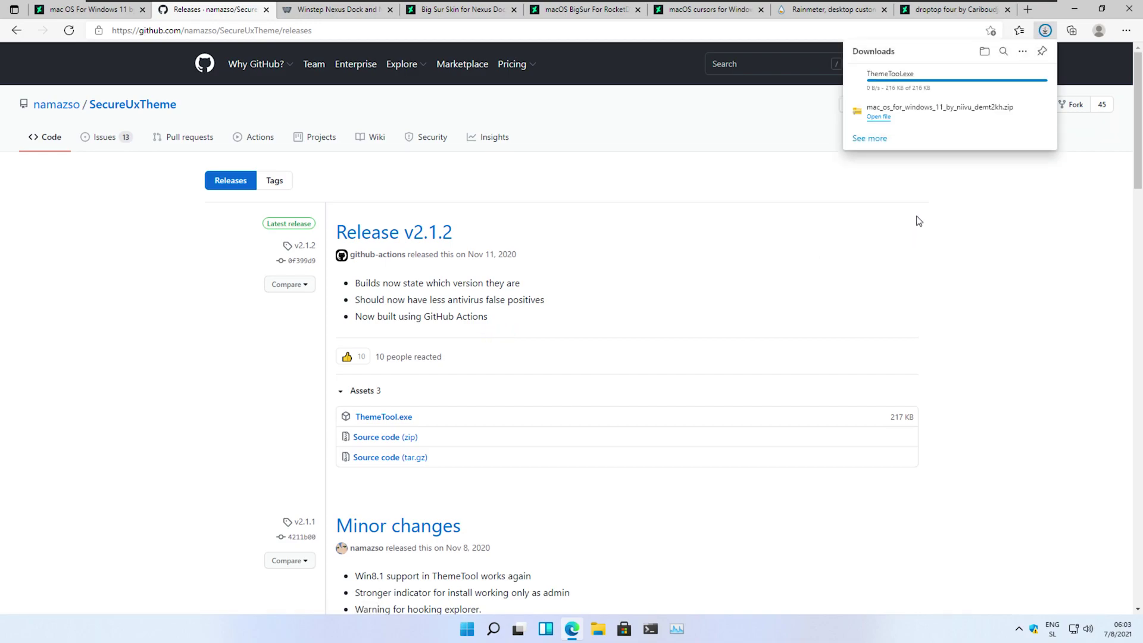
pyautogui.click(1076, 11)
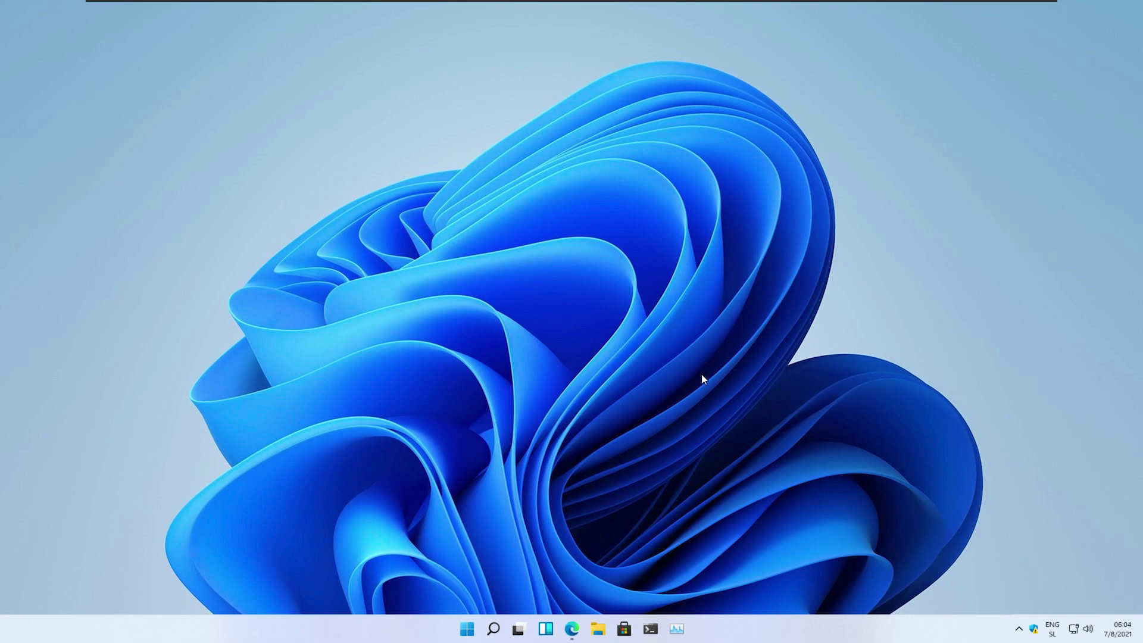
# In File Explorer, extract the mac_os_for_windows_11 archive in the Downloads folder to the suggested destination
pyautogui.press('super+e')
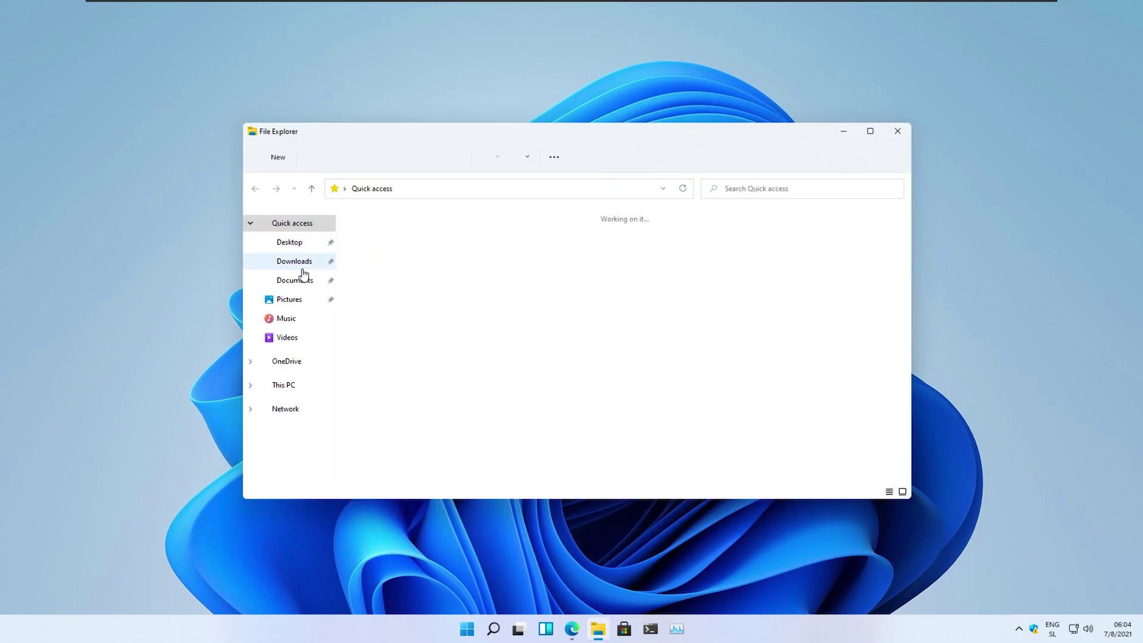
pyautogui.click(294, 262)
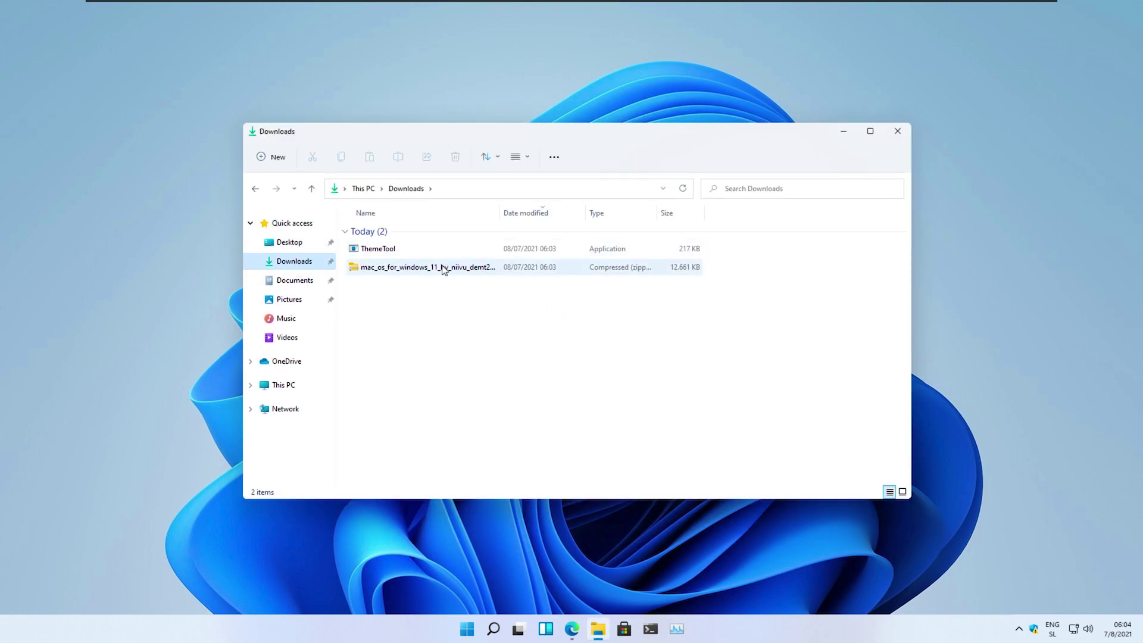
pyautogui.click(443, 269)
pyautogui.rightClick(443, 269)
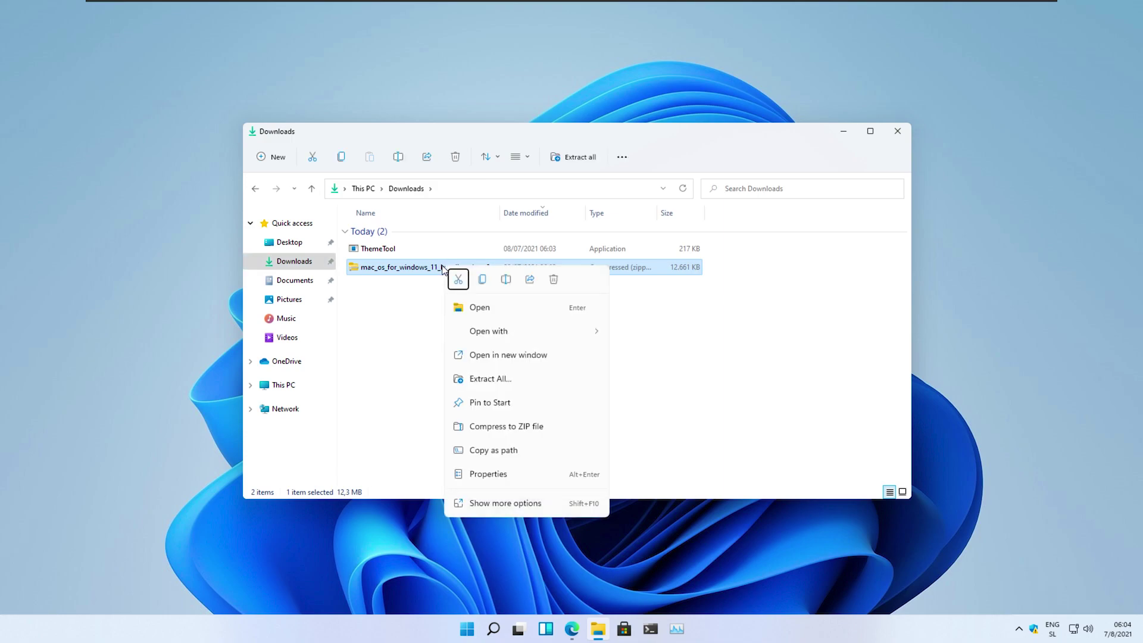
pyautogui.click(497, 378)
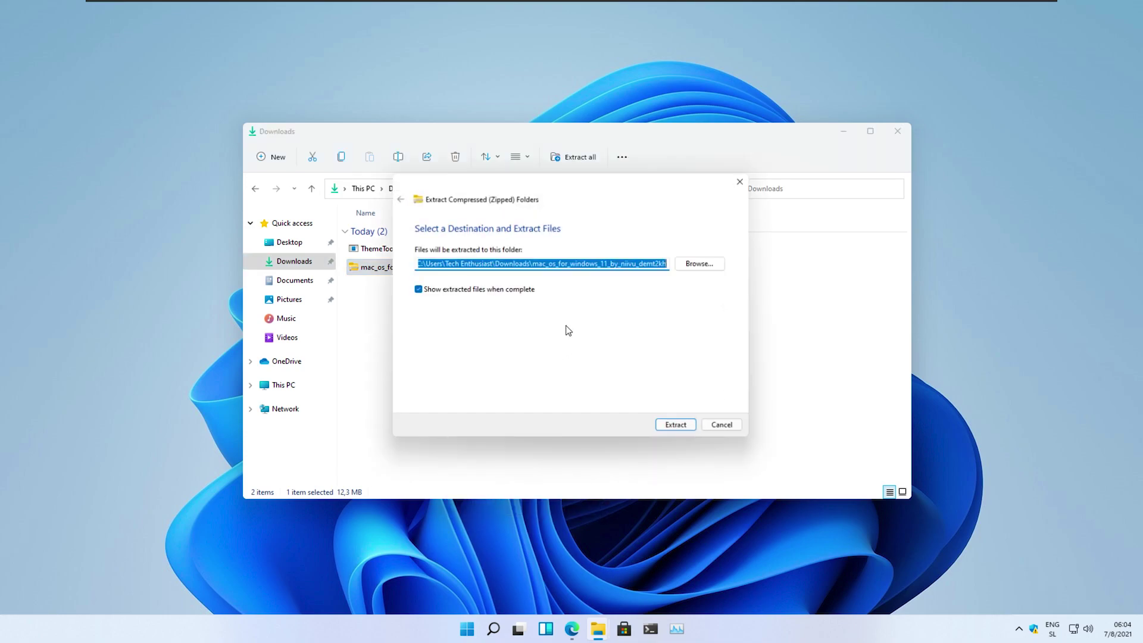
pyautogui.click(673, 429)
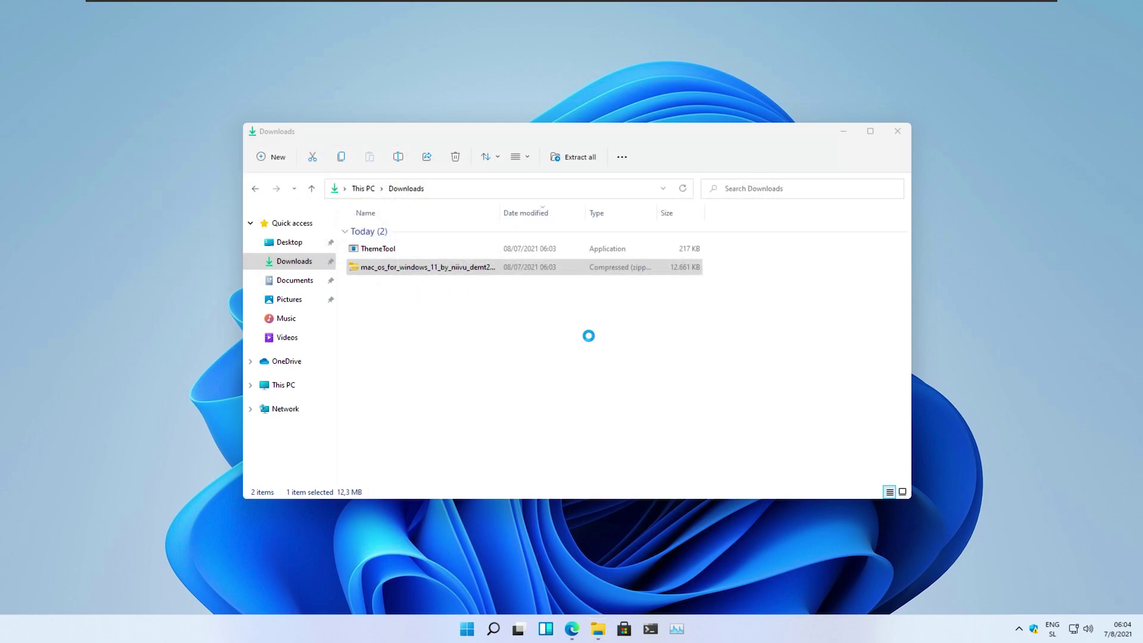
# Copy the mac folder and all four theme files from the extracted Windows 11 Themes folder
pyautogui.doubleClick(494, 249)
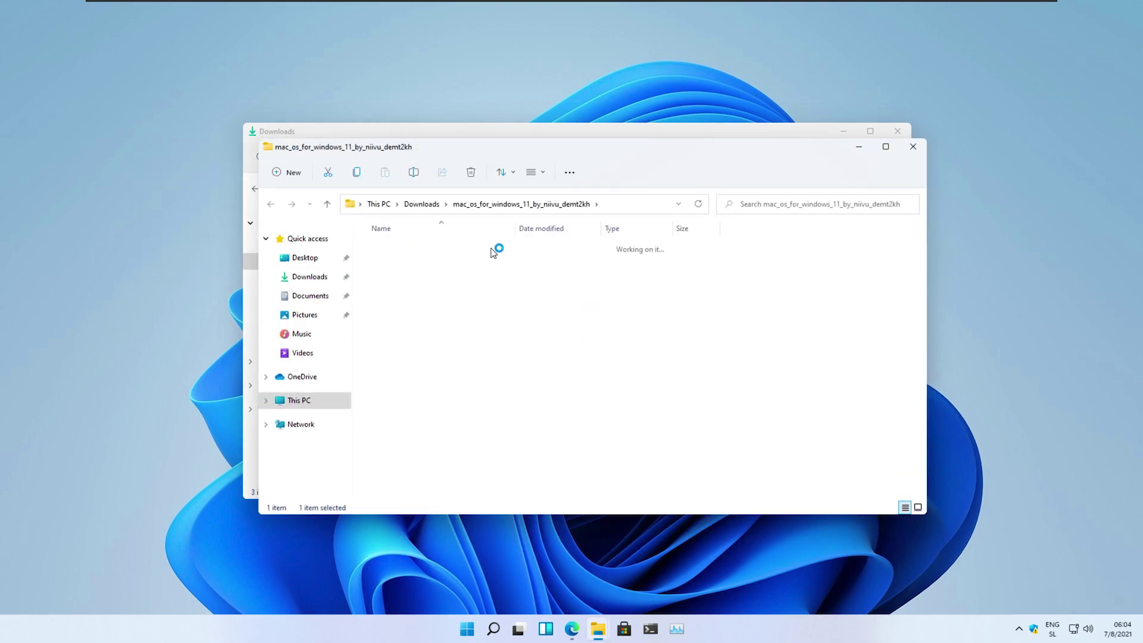
pyautogui.click(479, 272)
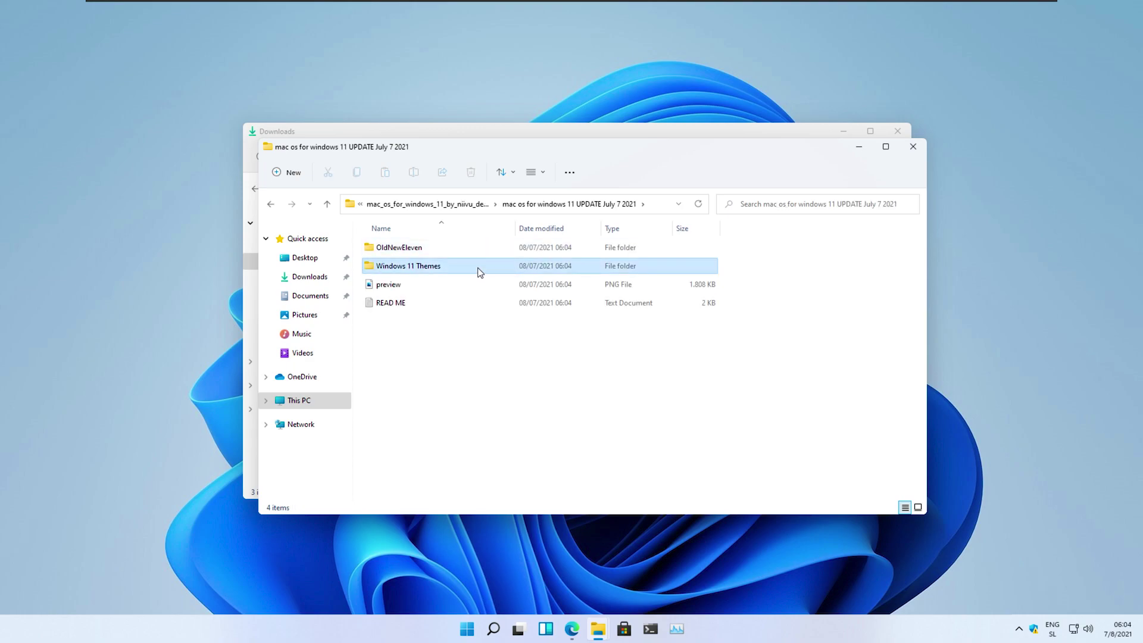
pyautogui.doubleClick(480, 272)
pyautogui.moveTo(443, 365); pyautogui.dragTo(420, 249)
pyautogui.rightClick(421, 248)
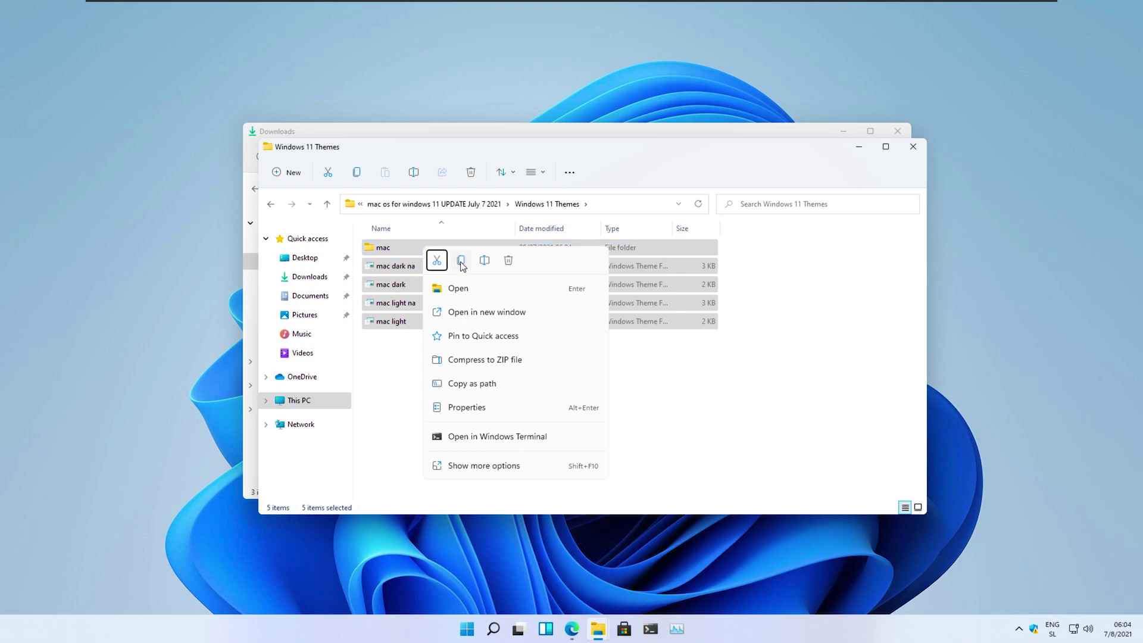
pyautogui.click(463, 266)
# Paste the copied theme files into C:\Windows\Resources\Themes with administrator permission and close that folder
pyautogui.click(321, 400)
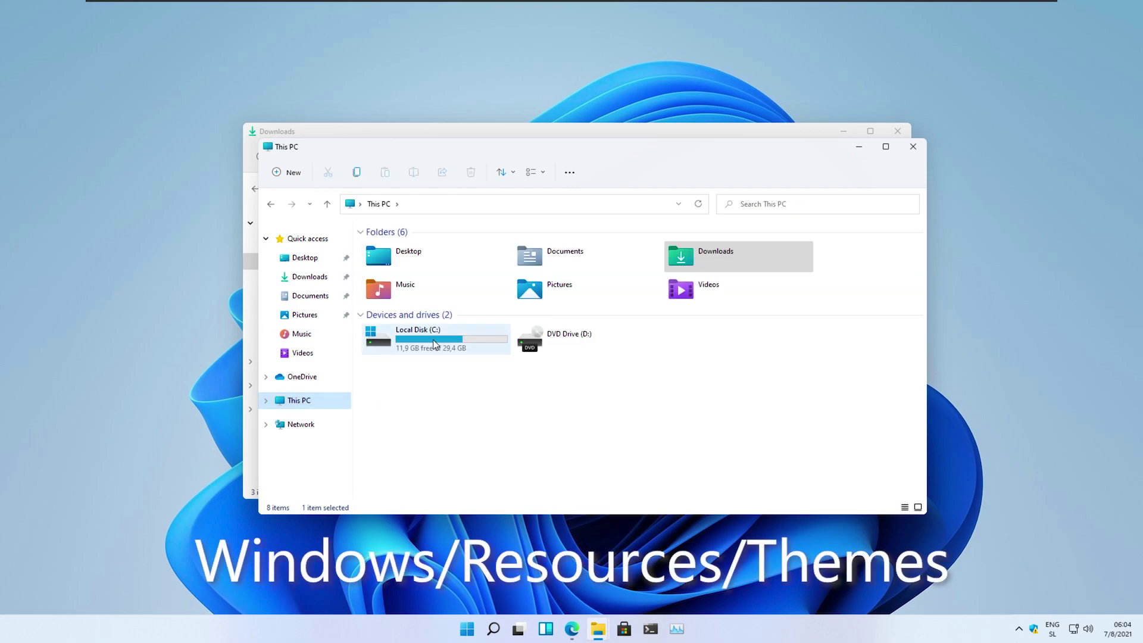
pyautogui.doubleClick(433, 339)
pyautogui.doubleClick(430, 321)
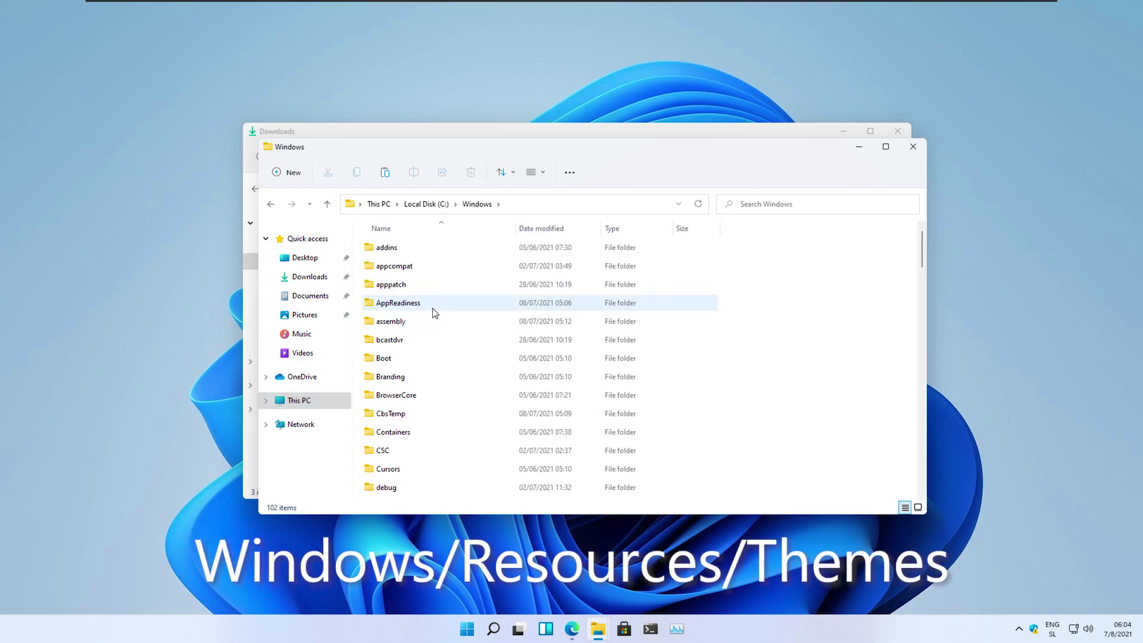
pyautogui.click(432, 305)
pyautogui.press('r')
pyautogui.doubleClick(432, 305)
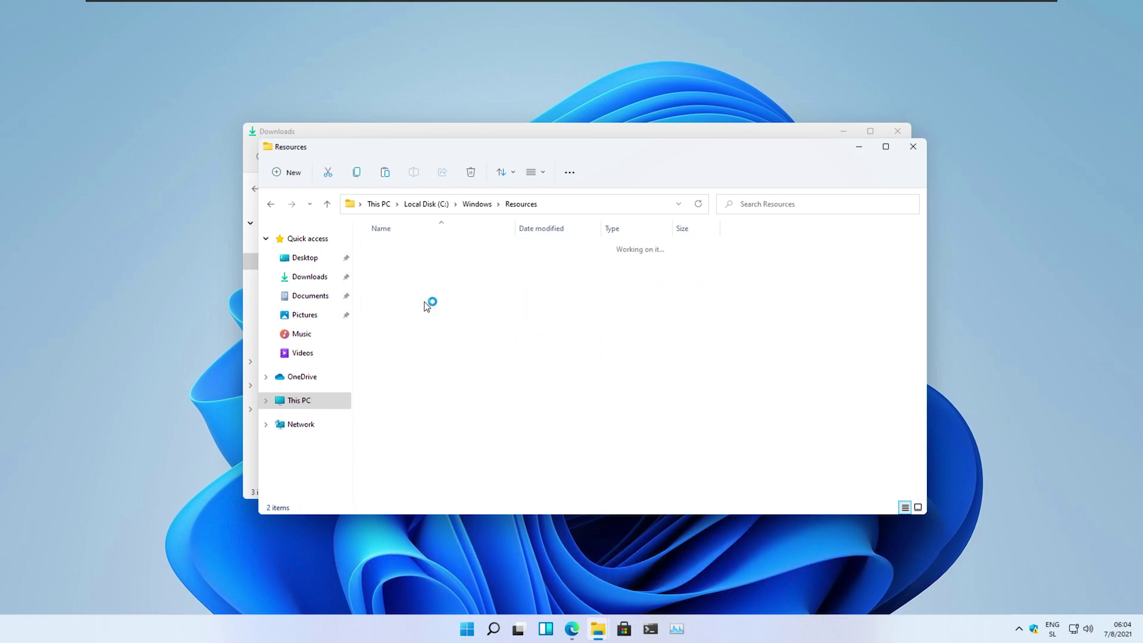
pyautogui.doubleClick(429, 269)
pyautogui.rightClick(413, 418)
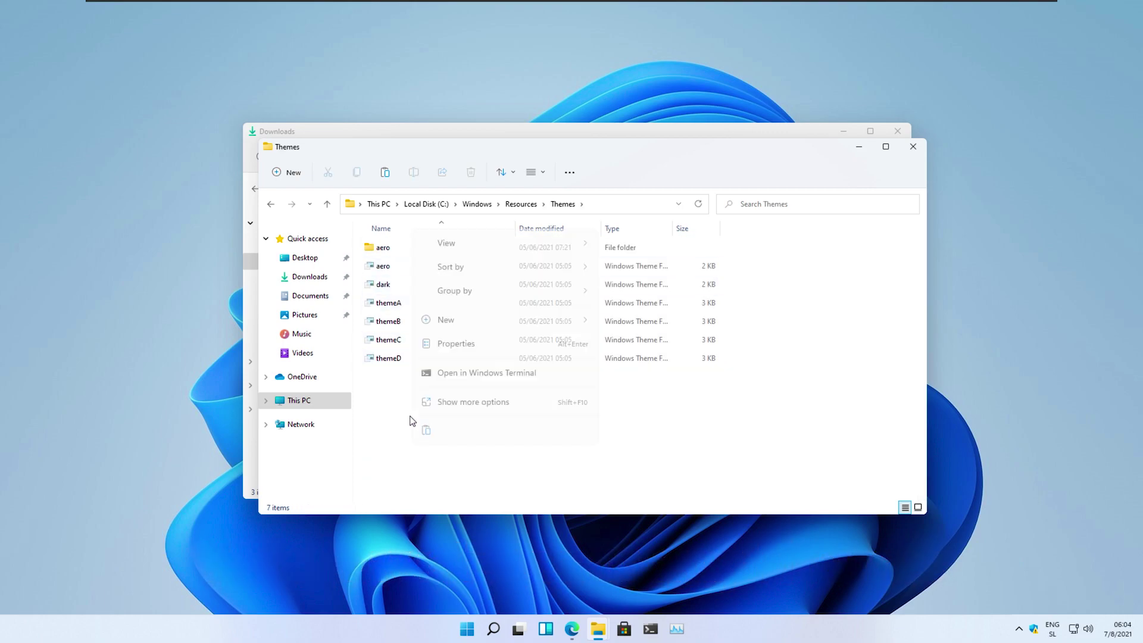
pyautogui.click(427, 429)
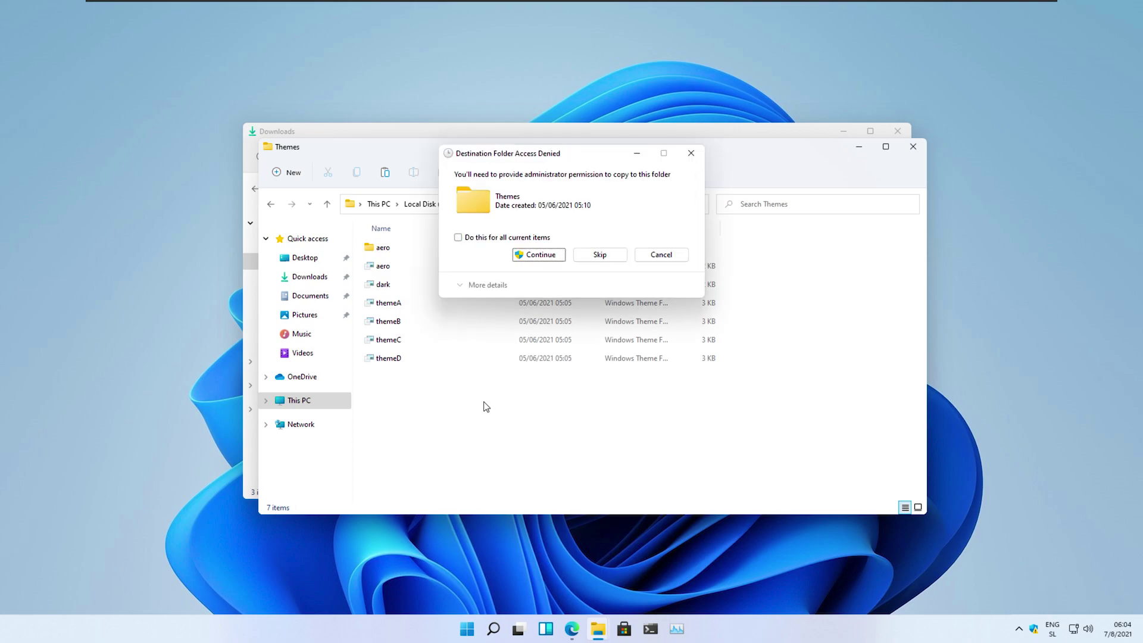
pyautogui.click(536, 257)
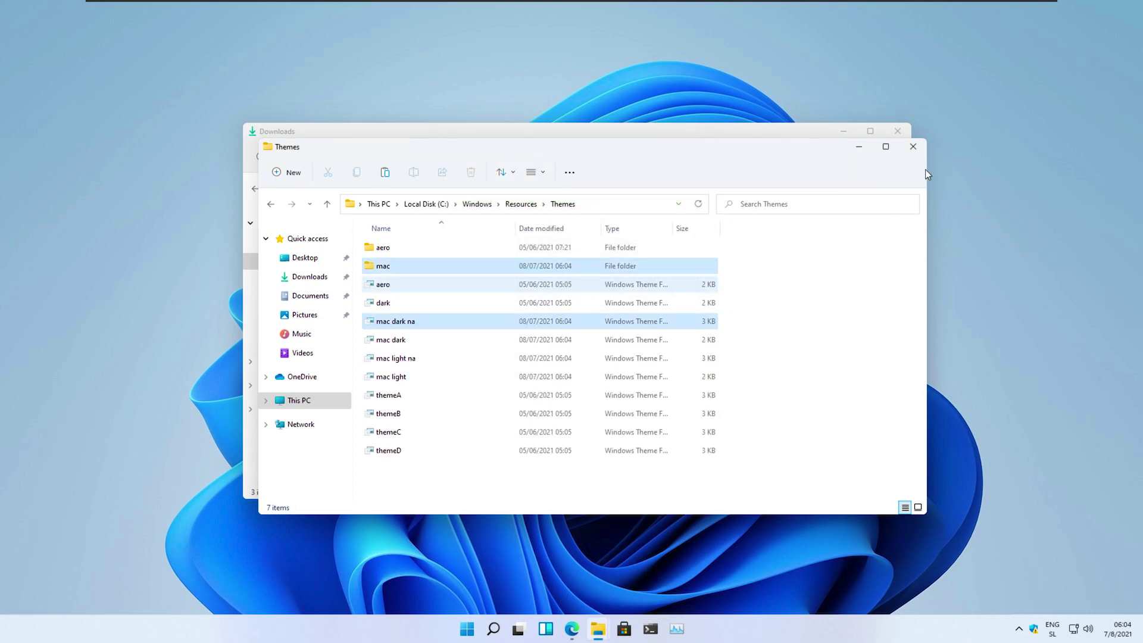
pyautogui.click(915, 149)
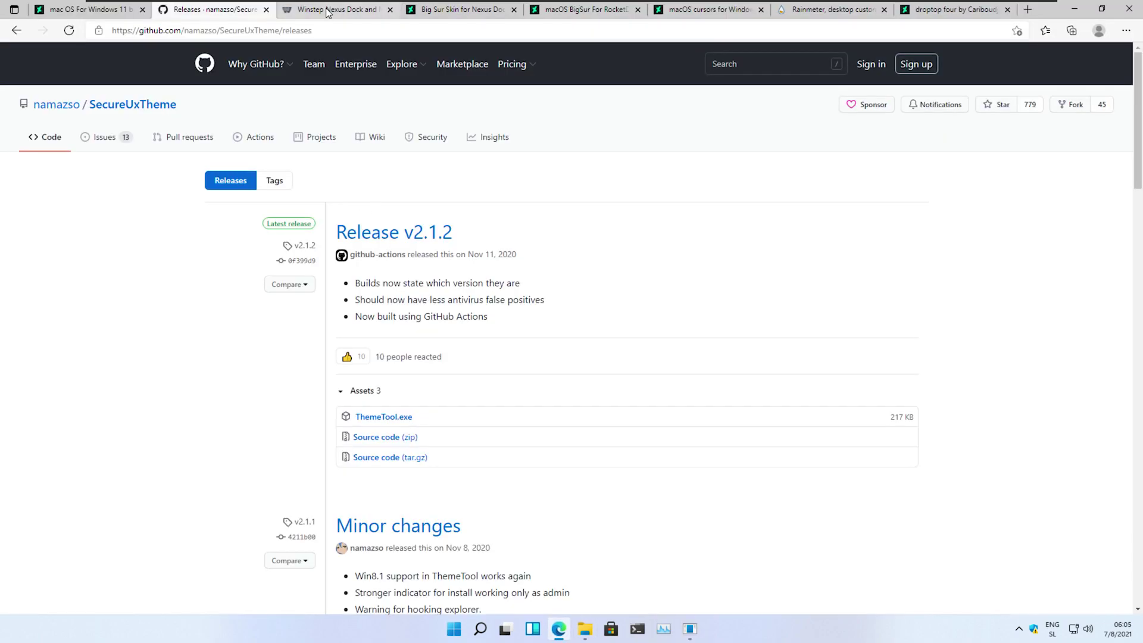
# In Edge, download the free Winstep Nexus dock and the Big Sur Skin for Nexus Dock
pyautogui.hotkey('ctrl', 'Tab')
pyautogui.scroll(-2, 504, 381)
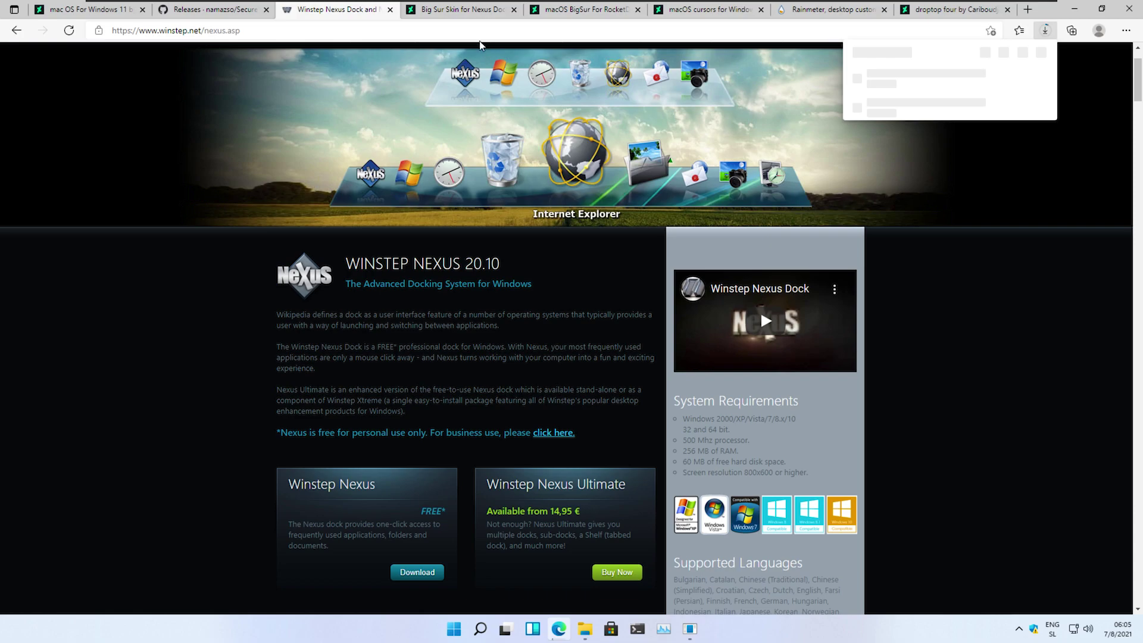
pyautogui.click(458, 17)
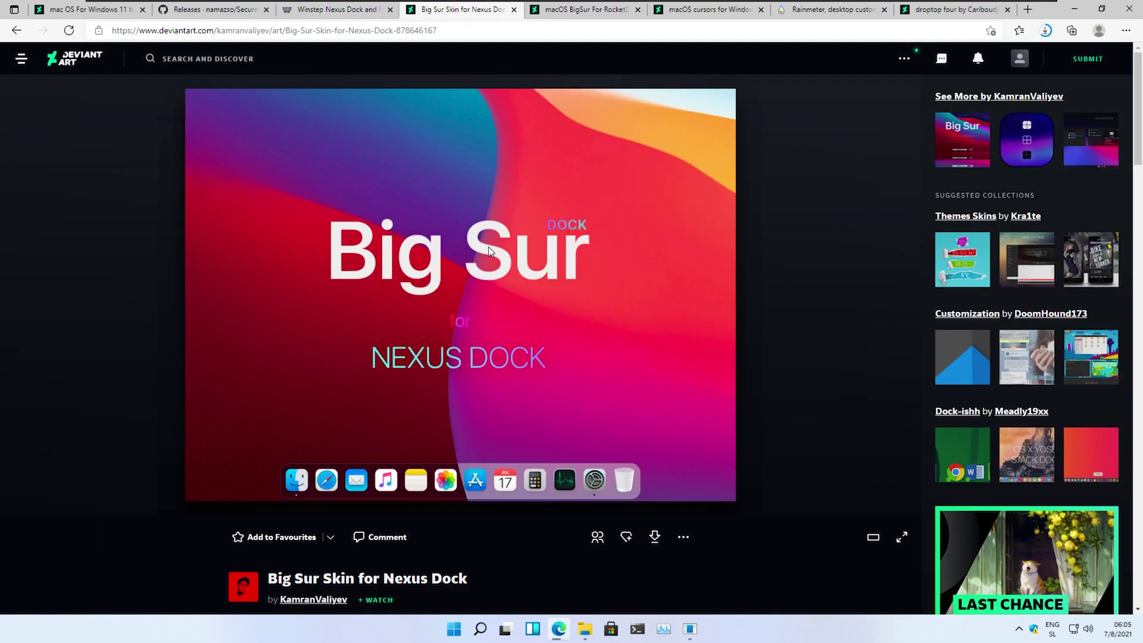
pyautogui.click(654, 536)
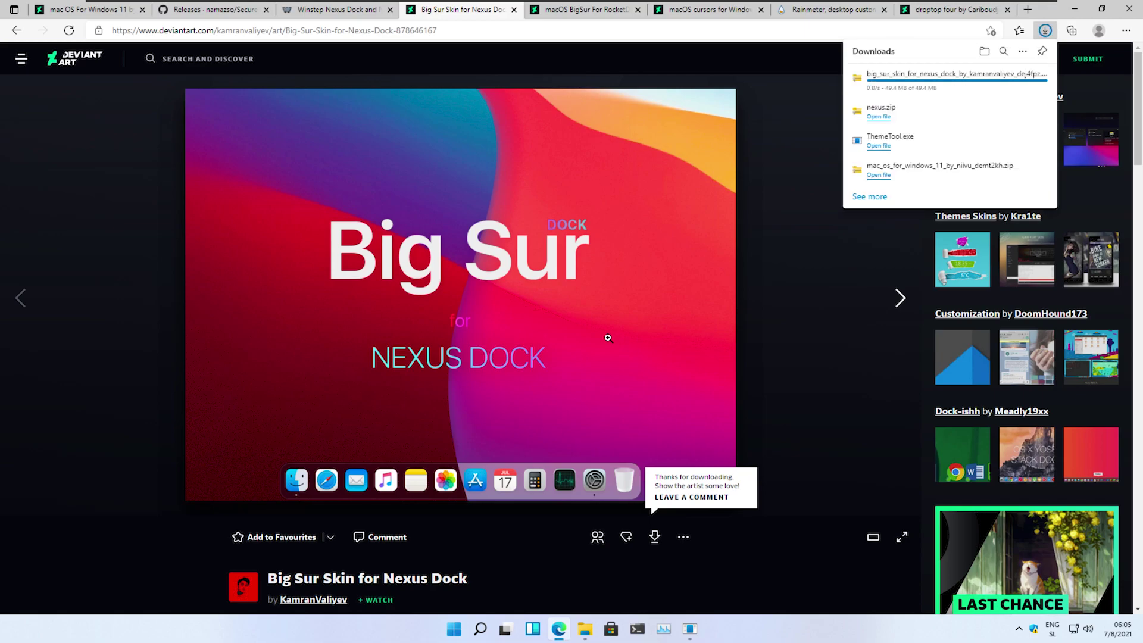
# Download the macOS BigSur For RocketDock icon pack and the macOS cursors for Windows from DeviantArt
pyautogui.click(580, 9)
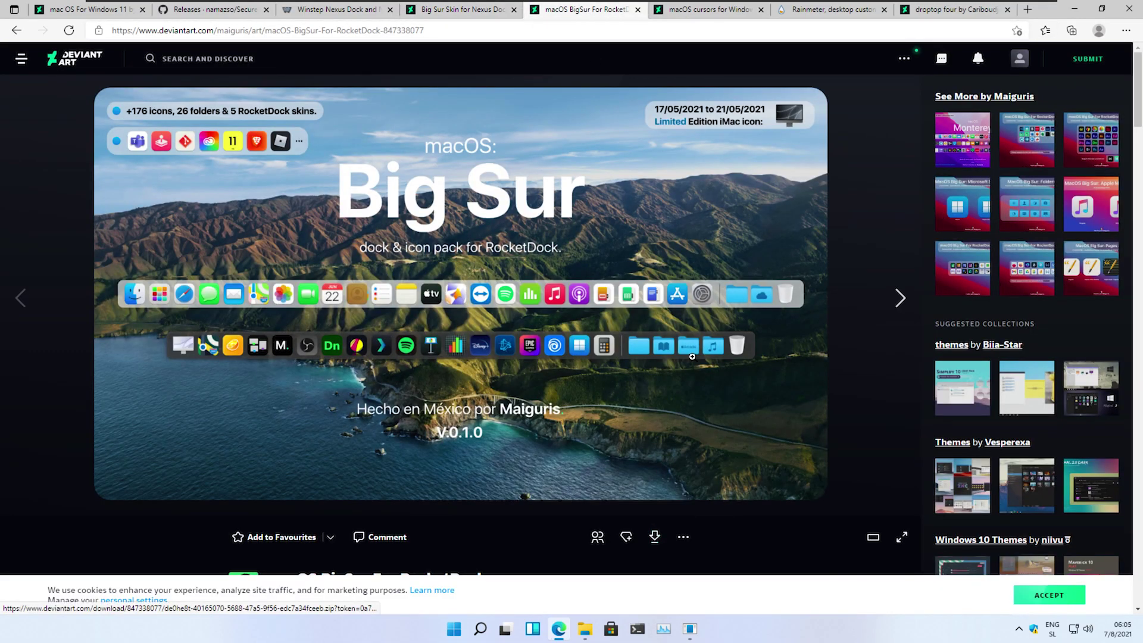
pyautogui.click(655, 537)
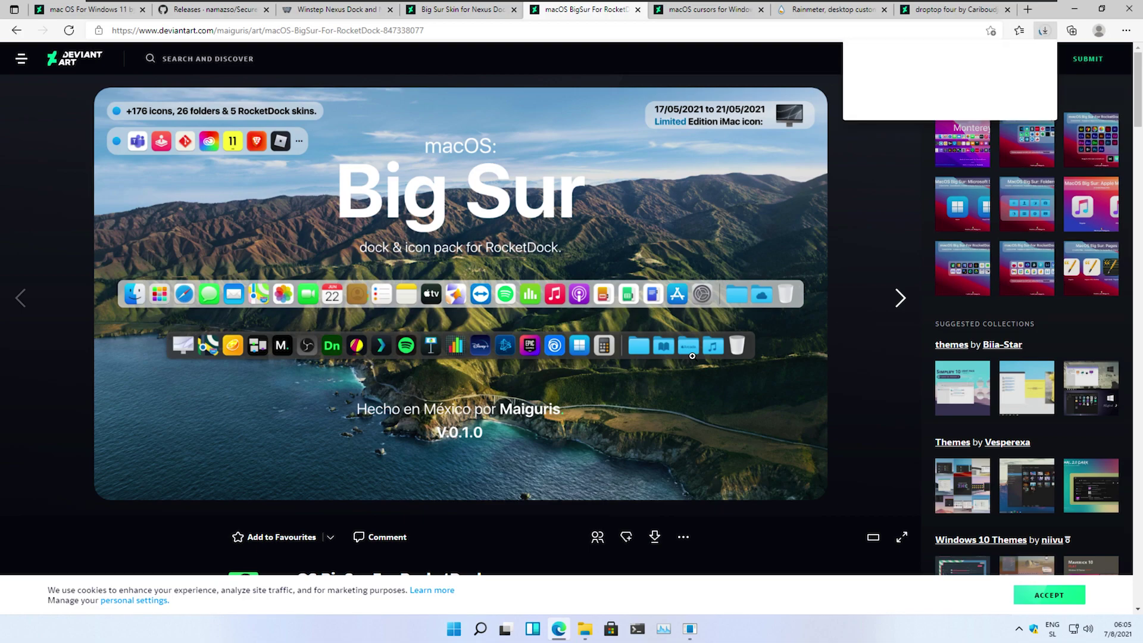
pyautogui.click(713, 11)
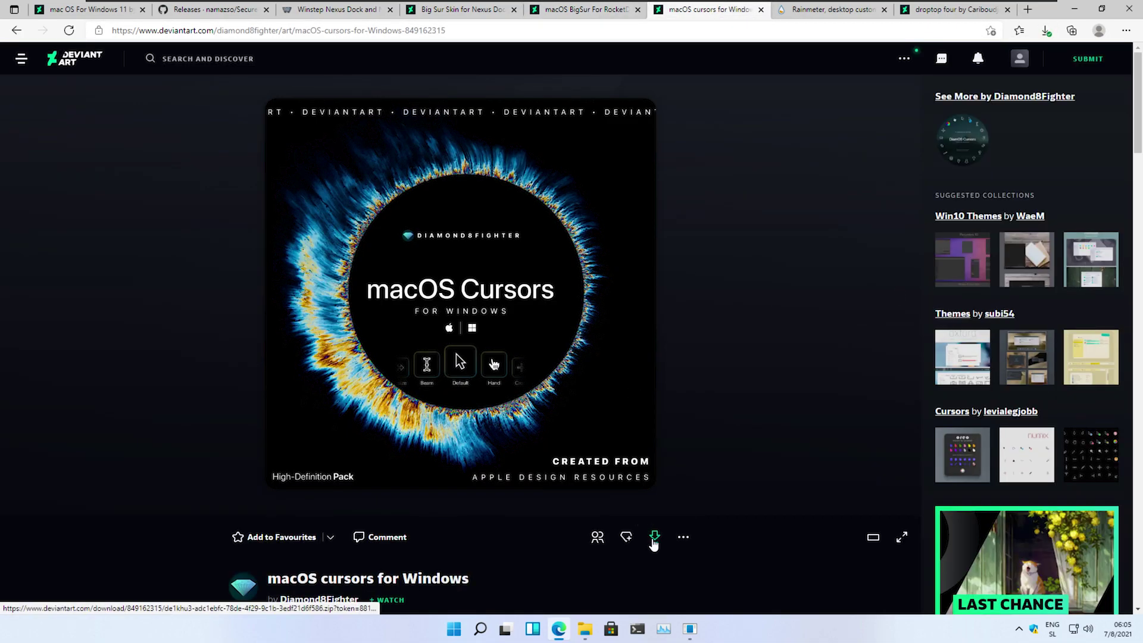
pyautogui.click(655, 536)
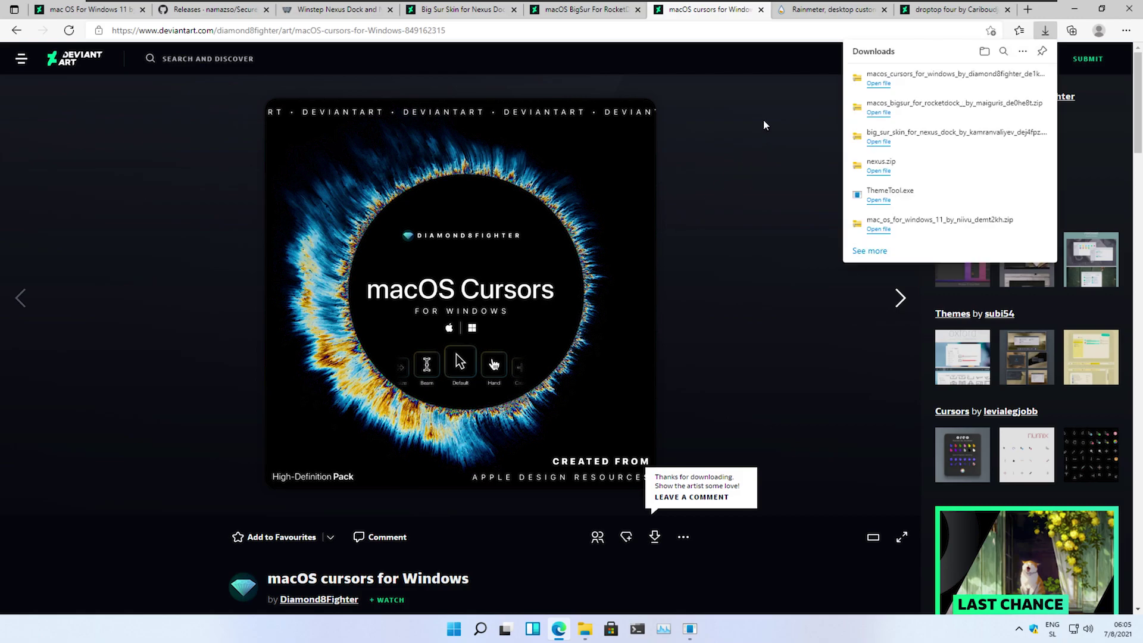
# Download the Rainmeter 4.4 Beta release and the droptop four skin, and close the browser
pyautogui.click(812, 12)
pyautogui.click(404, 447)
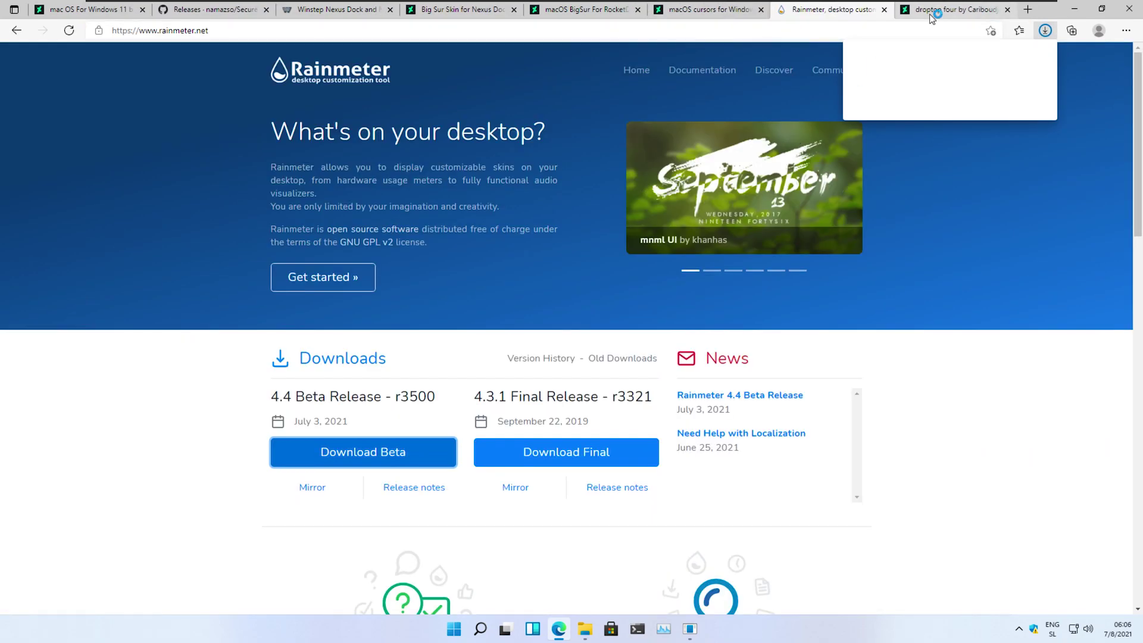
pyautogui.click(931, 18)
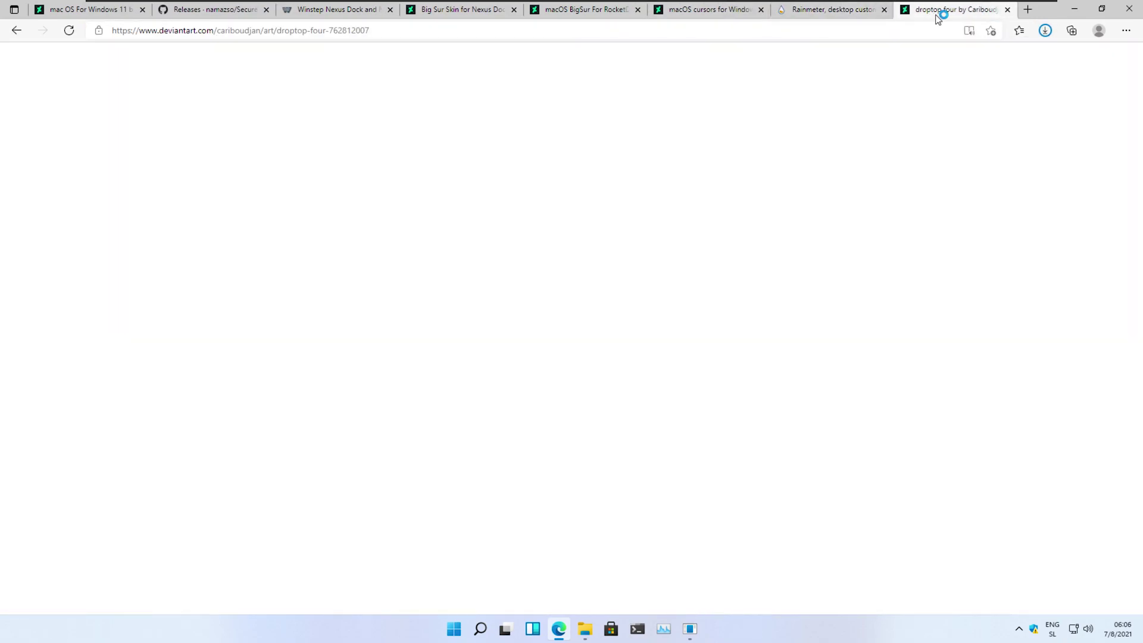
pyautogui.click(655, 536)
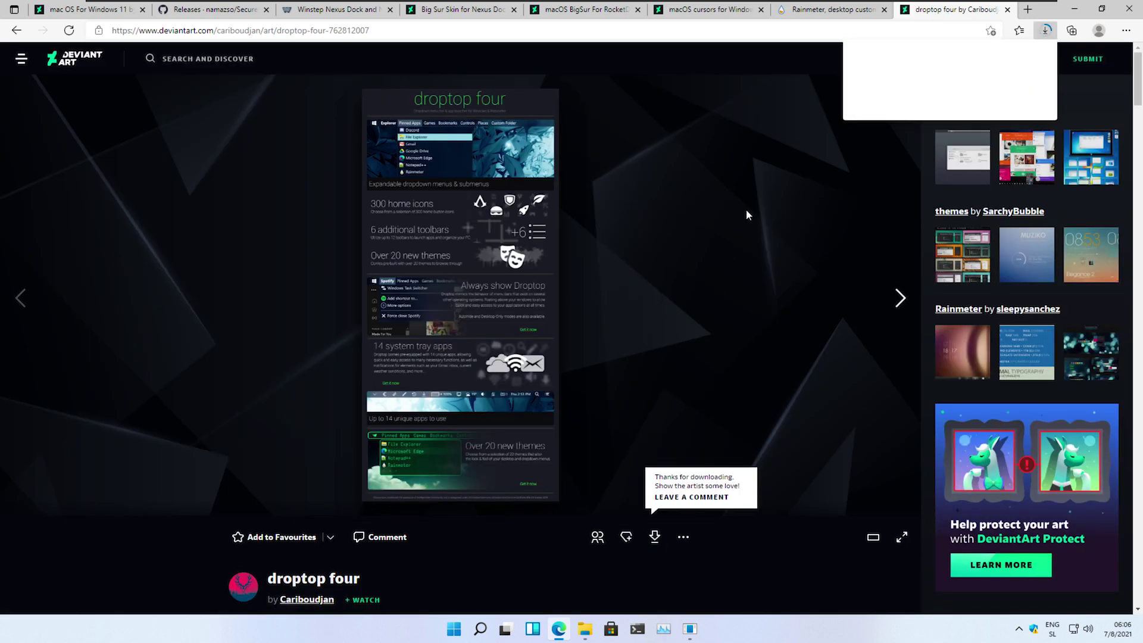
pyautogui.click(1128, 13)
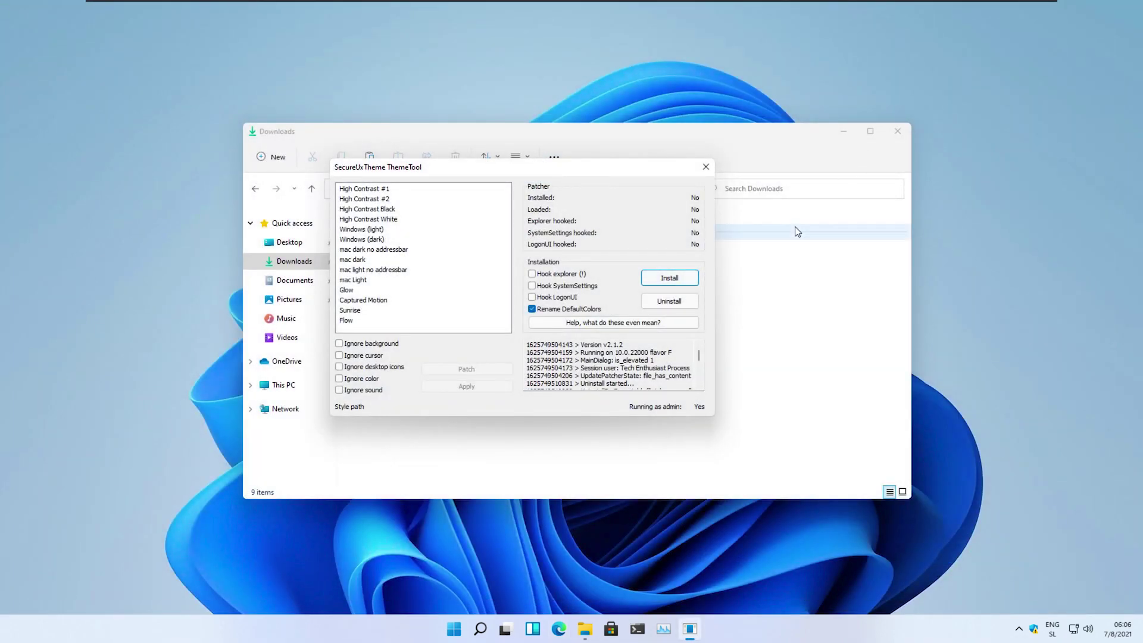
# Install the SecureUxTheme patcher from ThemeTool with Rename DefaultColors enabled and restart Windows
pyautogui.click(677, 277)
pyautogui.click(627, 355)
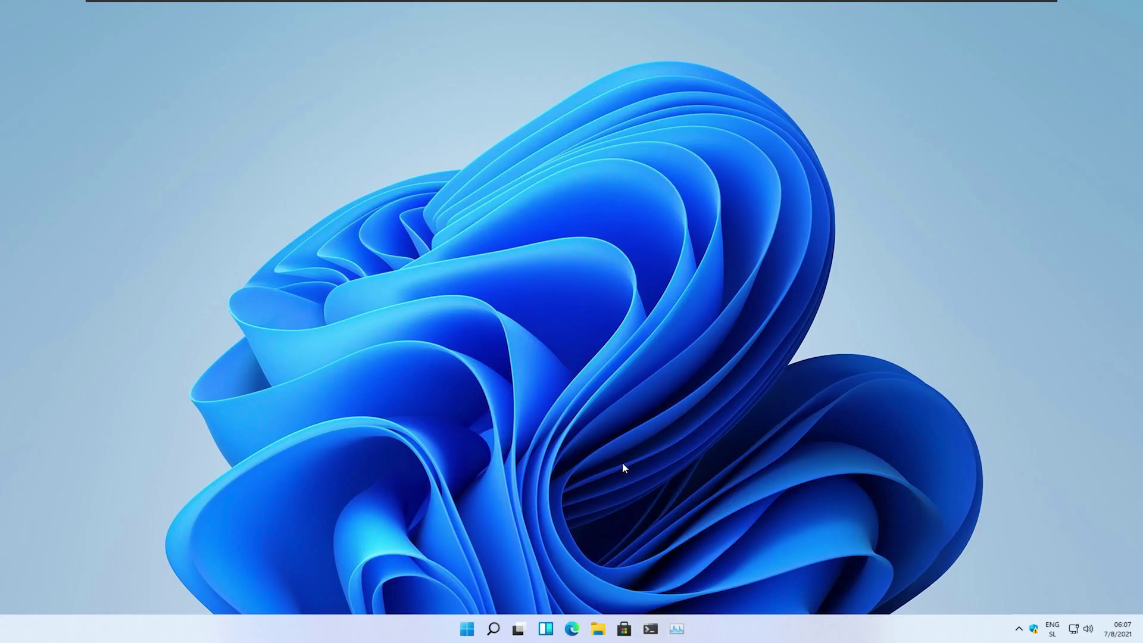
# Cancel the Steam update and run ThemeTool from the Downloads folder as administrator
pyautogui.press('super+e')
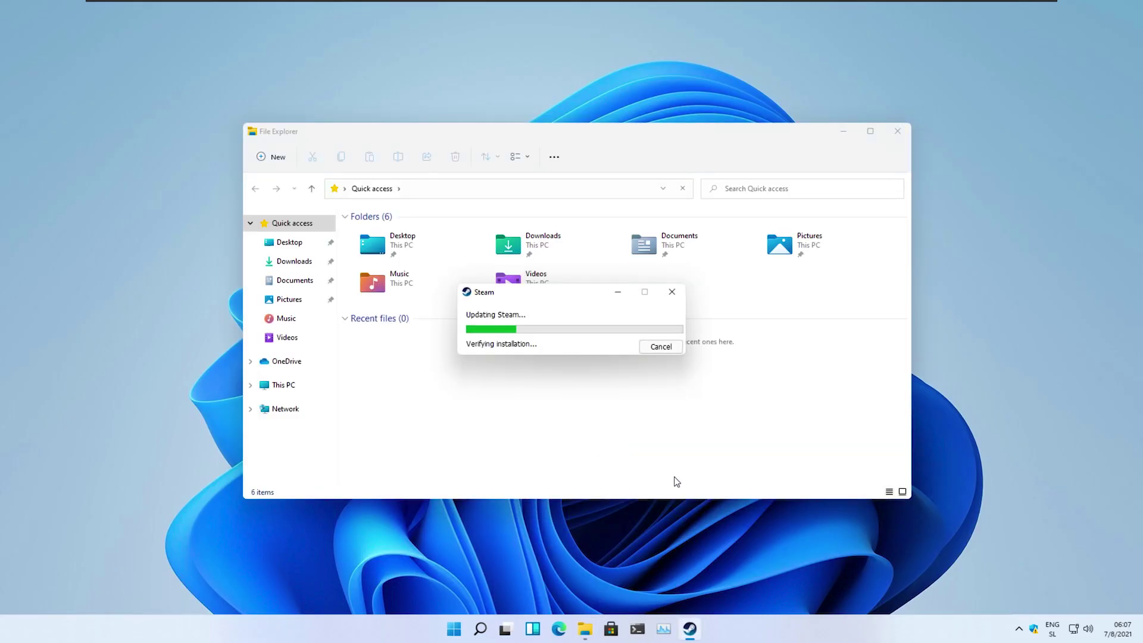
pyautogui.click(662, 349)
pyautogui.click(541, 248)
pyautogui.doubleClick(541, 248)
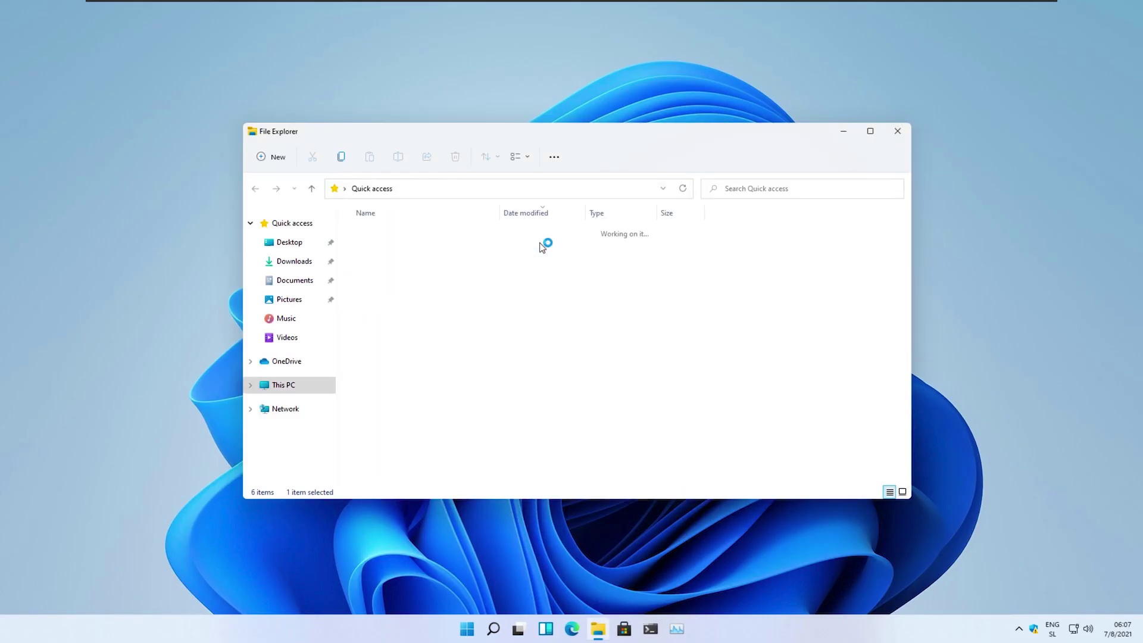
pyautogui.doubleClick(439, 360)
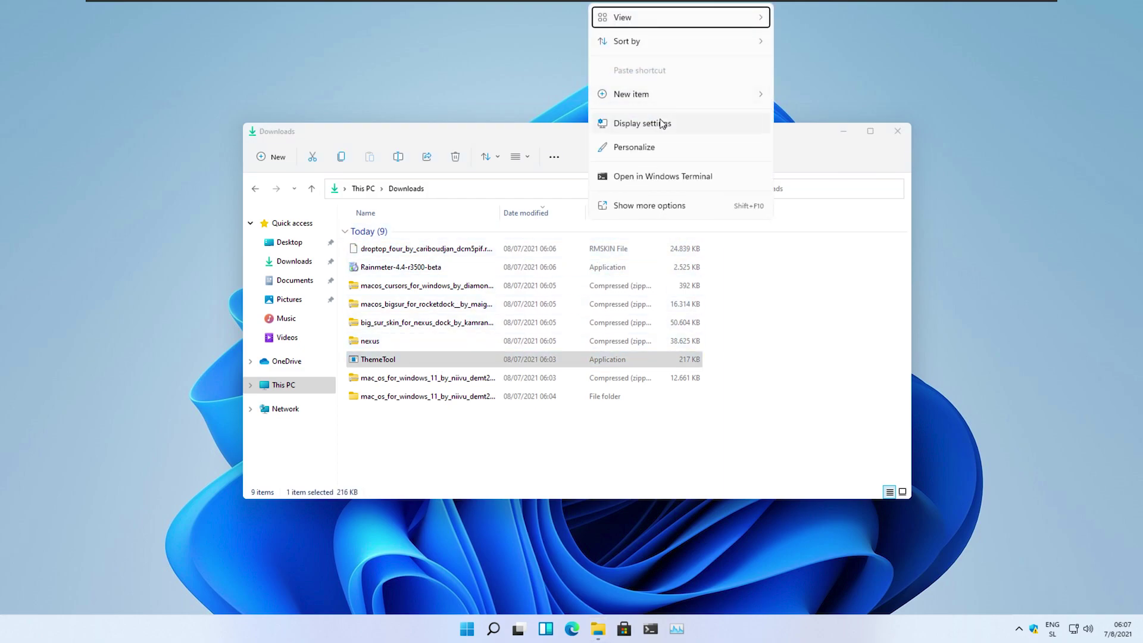
pyautogui.click(460, 366)
pyautogui.rightClick(460, 367)
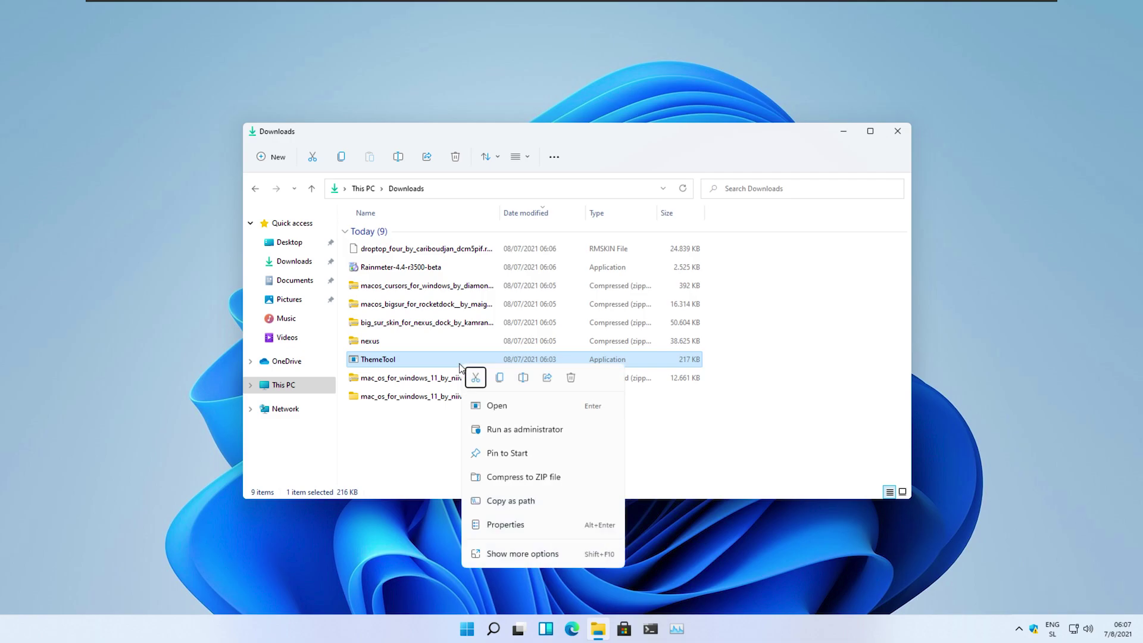
pyautogui.click(524, 430)
pyautogui.click(545, 411)
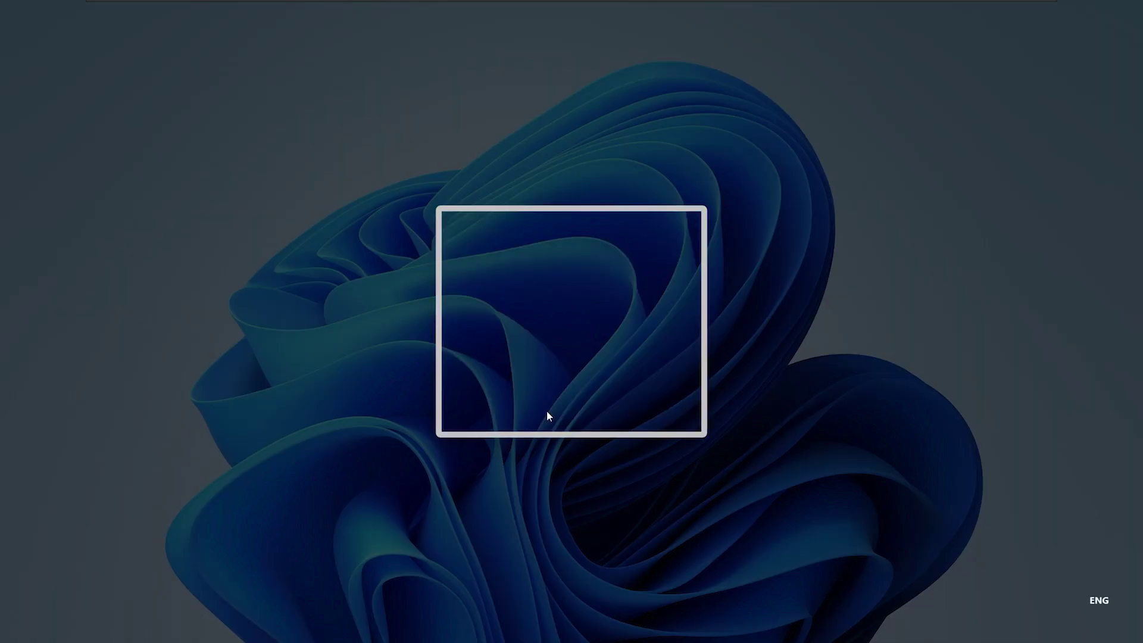
pyautogui.click(571, 353)
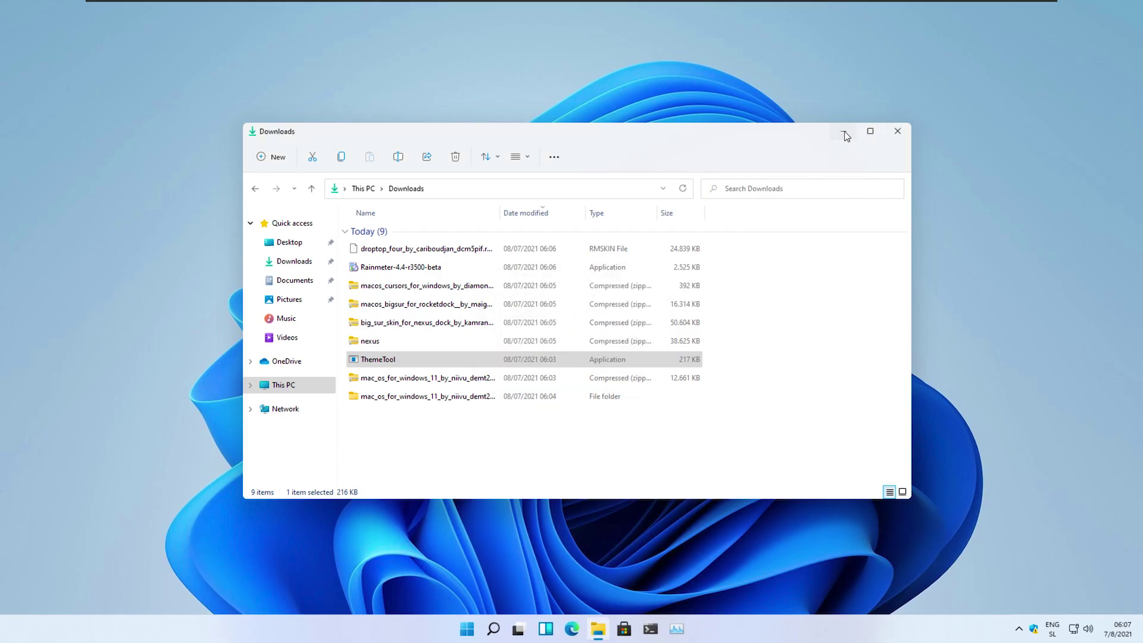
# Patch and apply the mac Light theme in ThemeTool, then close the tool and minimize the Downloads window
pyautogui.moveTo(308, 16); pyautogui.dragTo(627, 96)
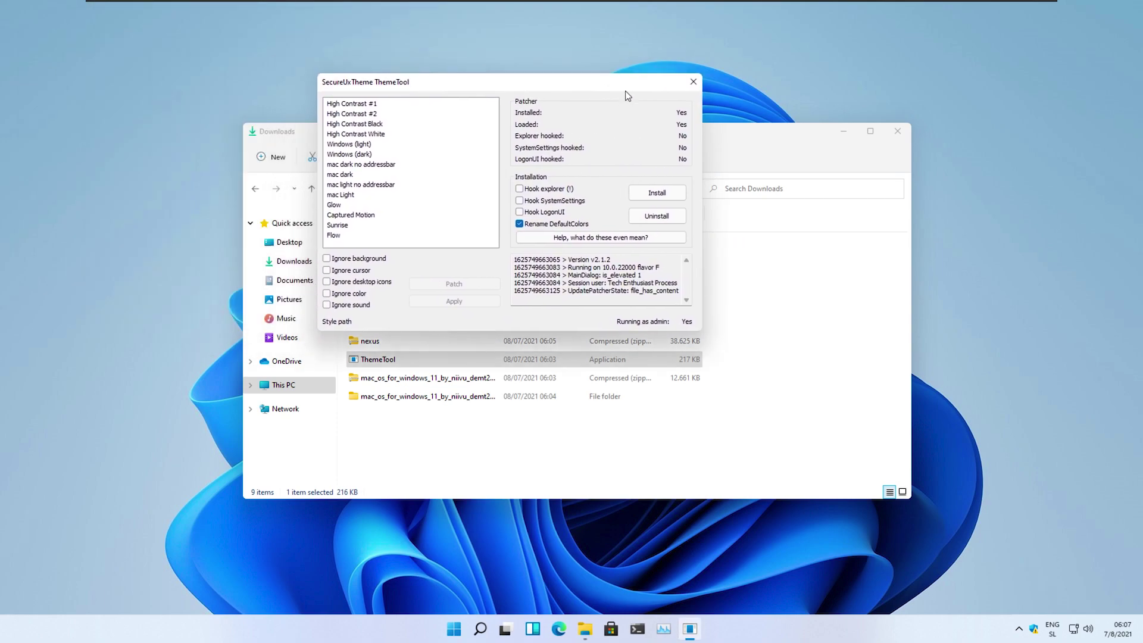
pyautogui.click(348, 199)
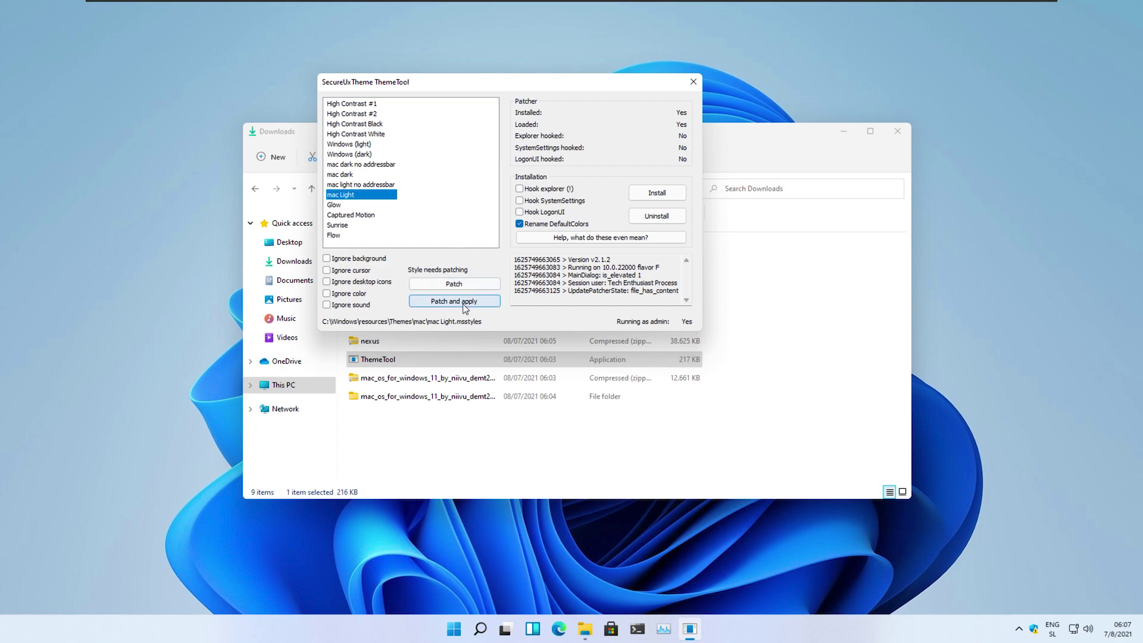
pyautogui.click(462, 302)
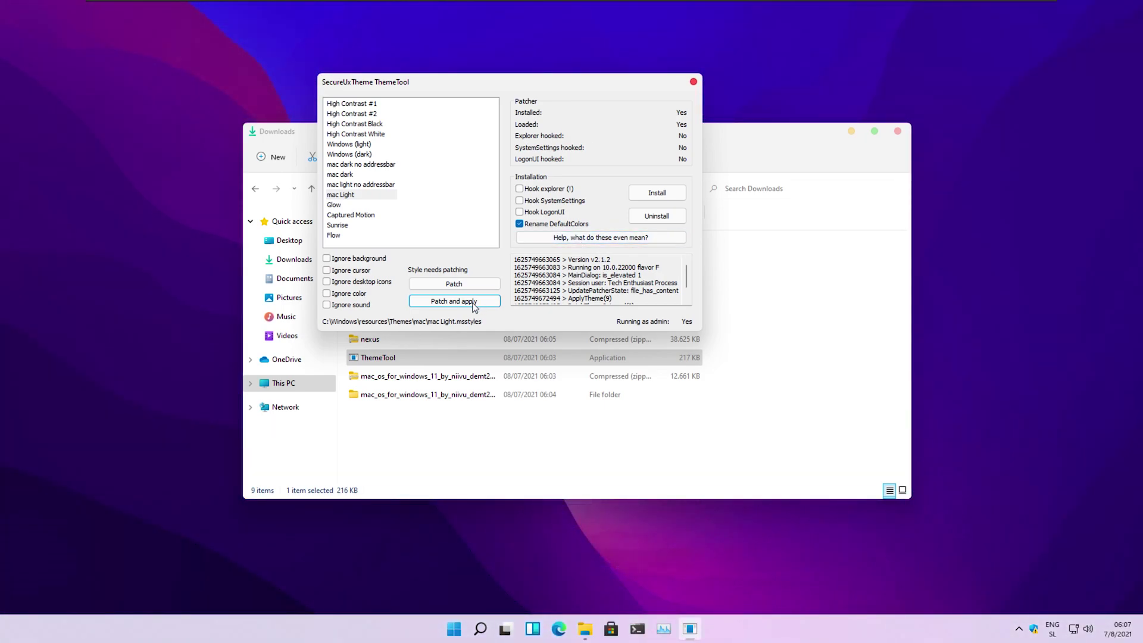
pyautogui.click(693, 82)
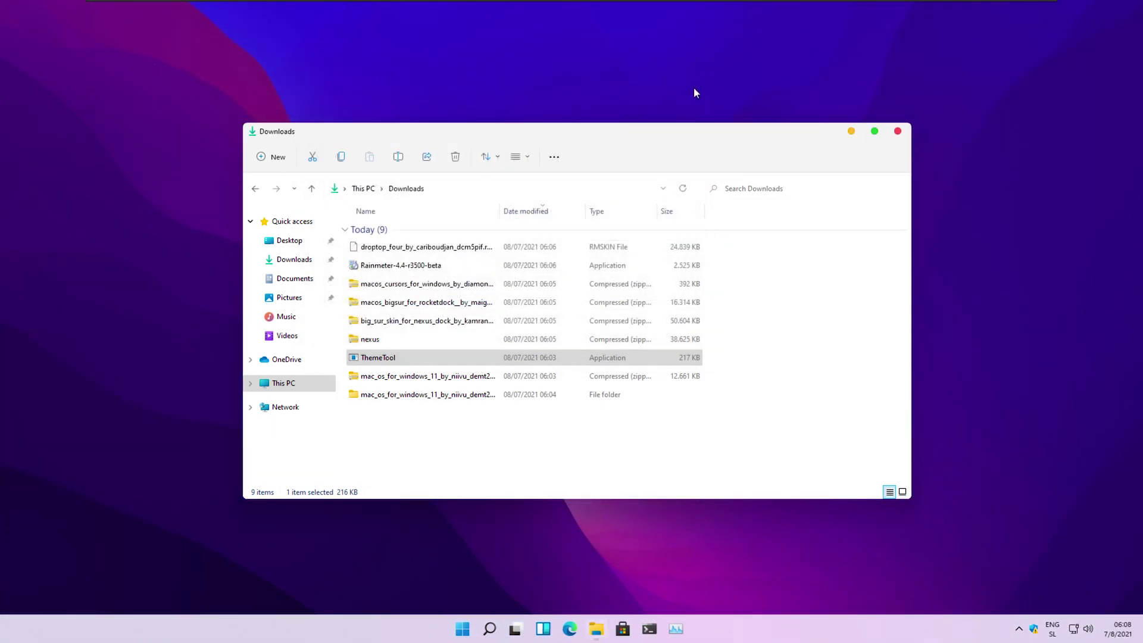
pyautogui.click(850, 131)
# Extract the macos_cursors_for_windows archive in Downloads and open the extracted folder
pyautogui.click(601, 630)
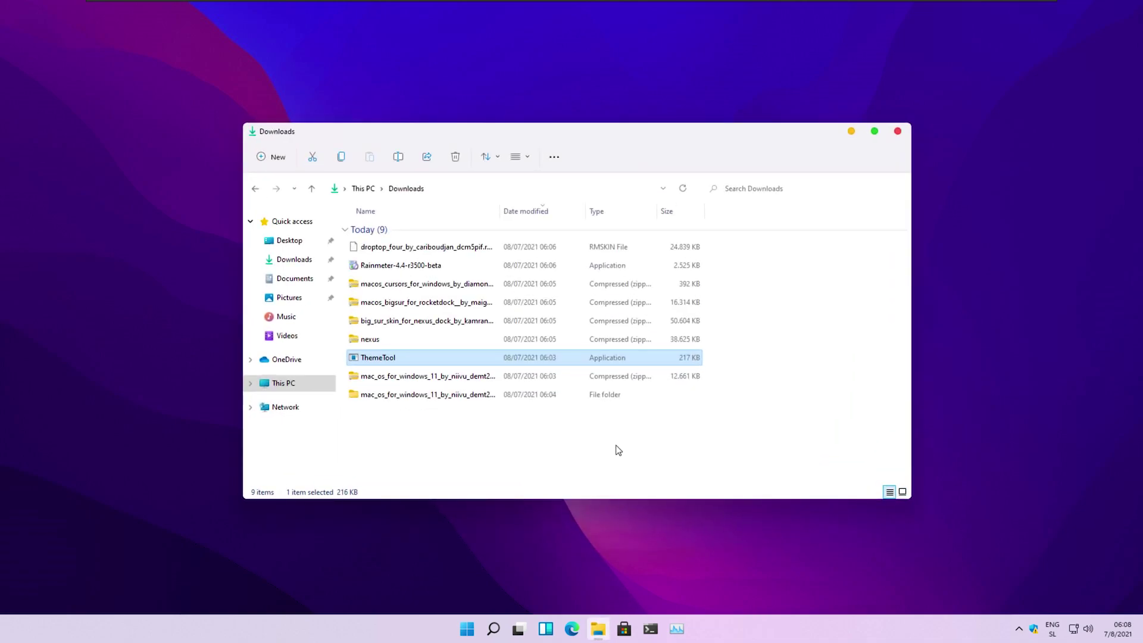
pyautogui.click(428, 290)
pyautogui.rightClick(428, 290)
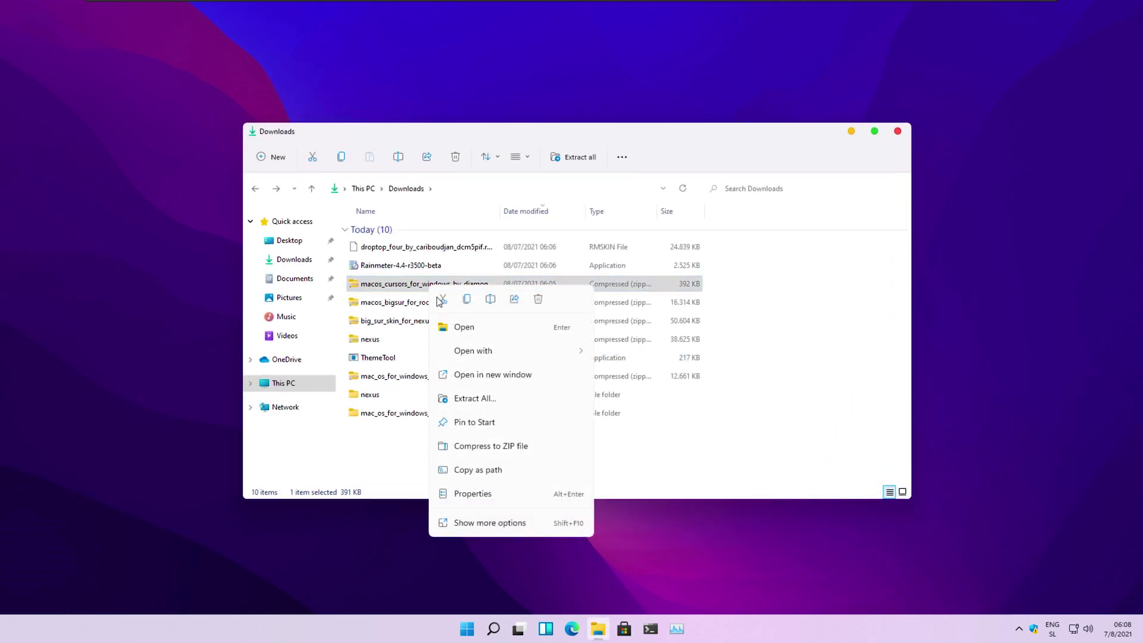
pyautogui.click(492, 400)
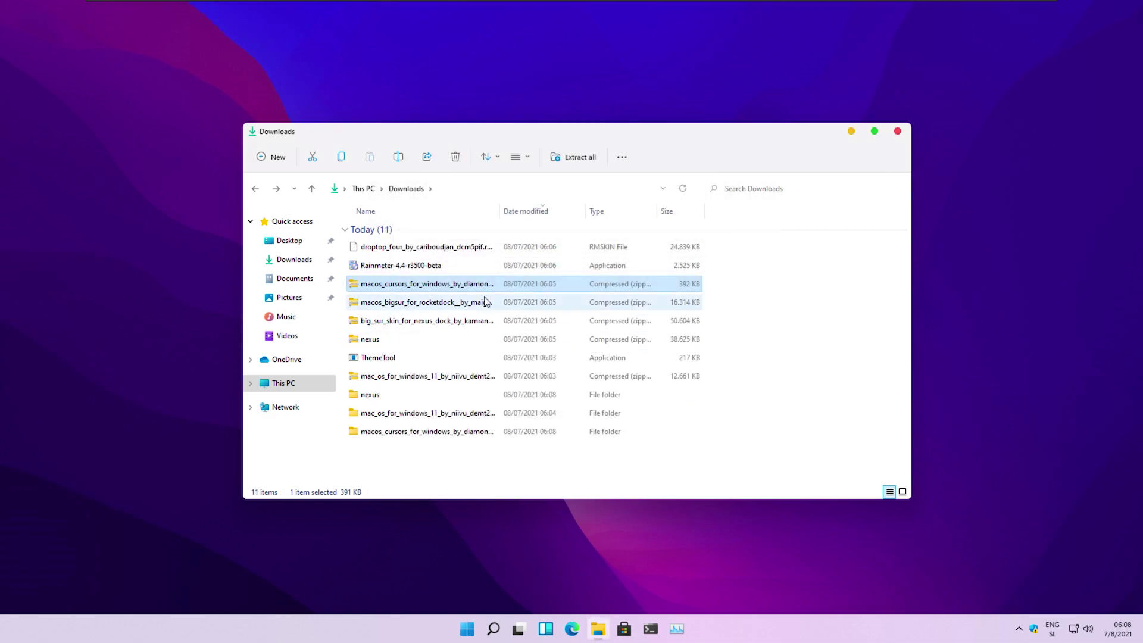
pyautogui.click(448, 432)
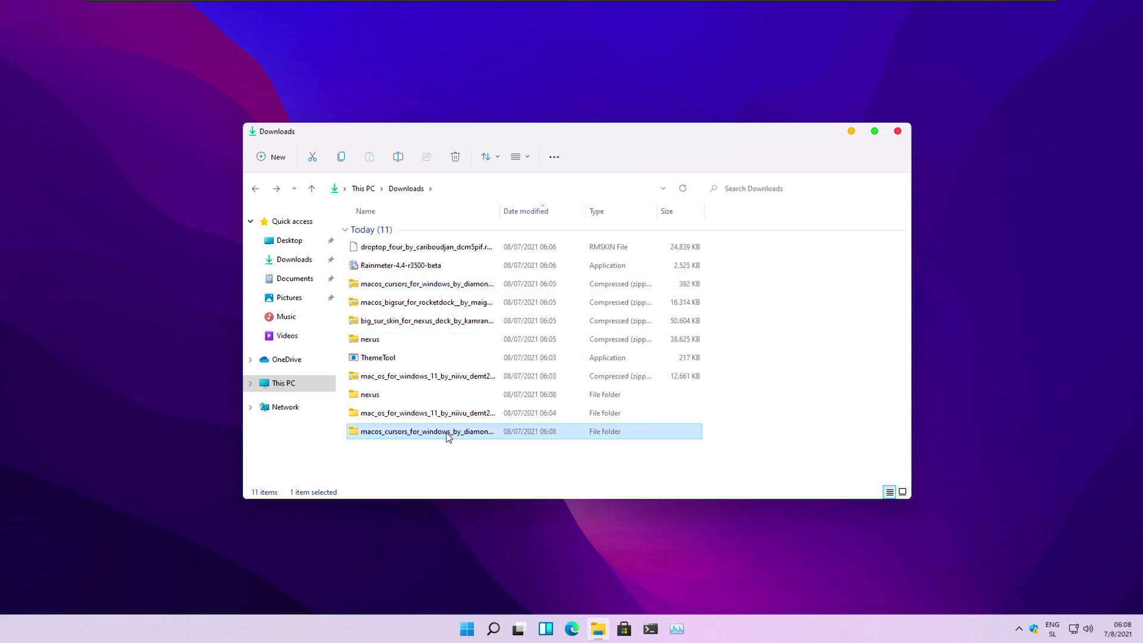
pyautogui.doubleClick(447, 433)
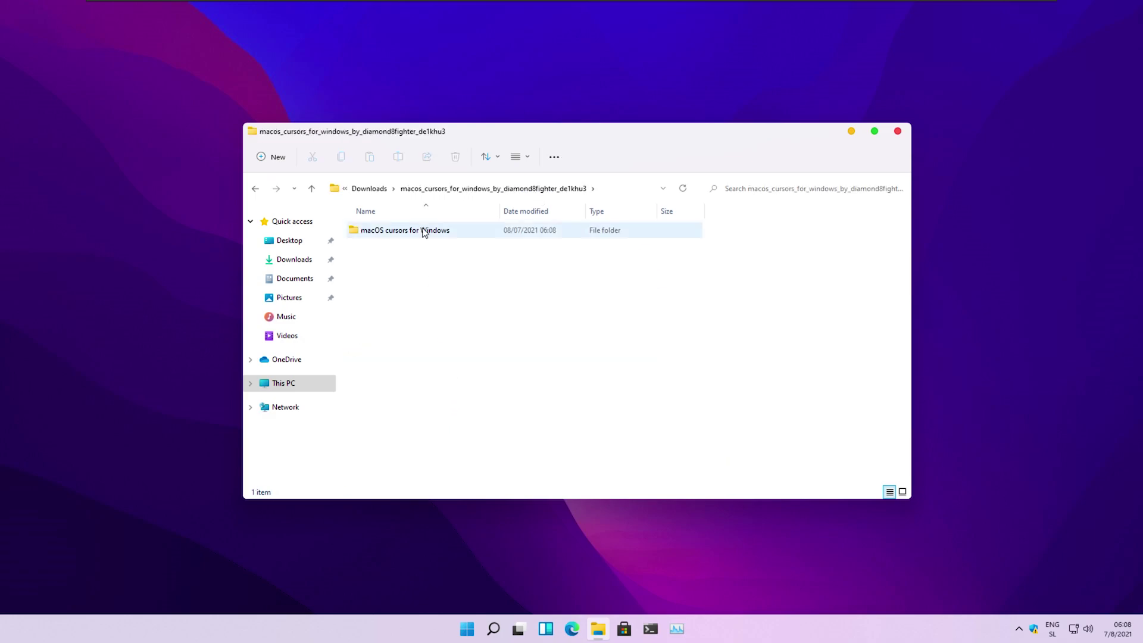
# Install the macOS cursors from the .Install setup information file in the macOS cursors for Windows folder, and minimize the folder window
pyautogui.doubleClick(423, 231)
pyautogui.rightClick(439, 232)
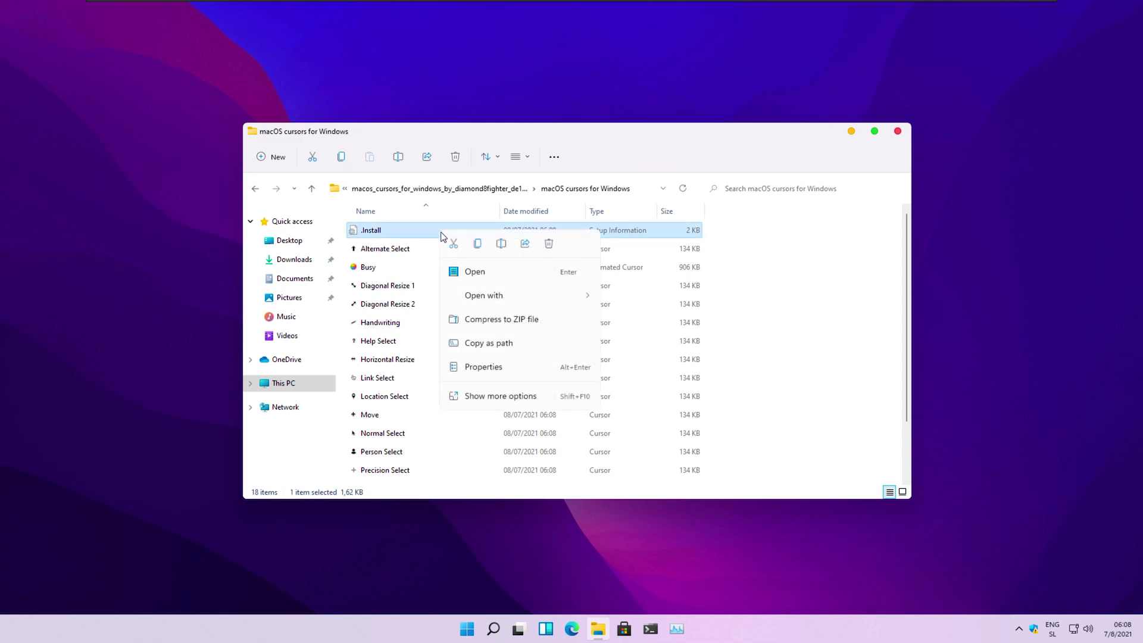
pyautogui.click(515, 398)
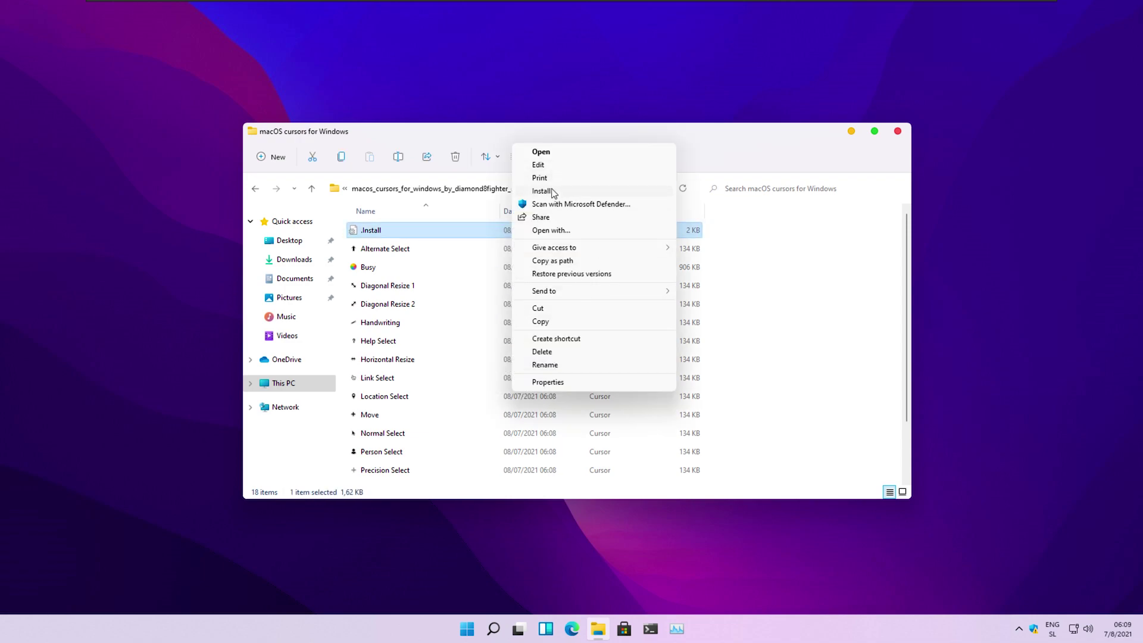
pyautogui.click(541, 191)
pyautogui.click(533, 406)
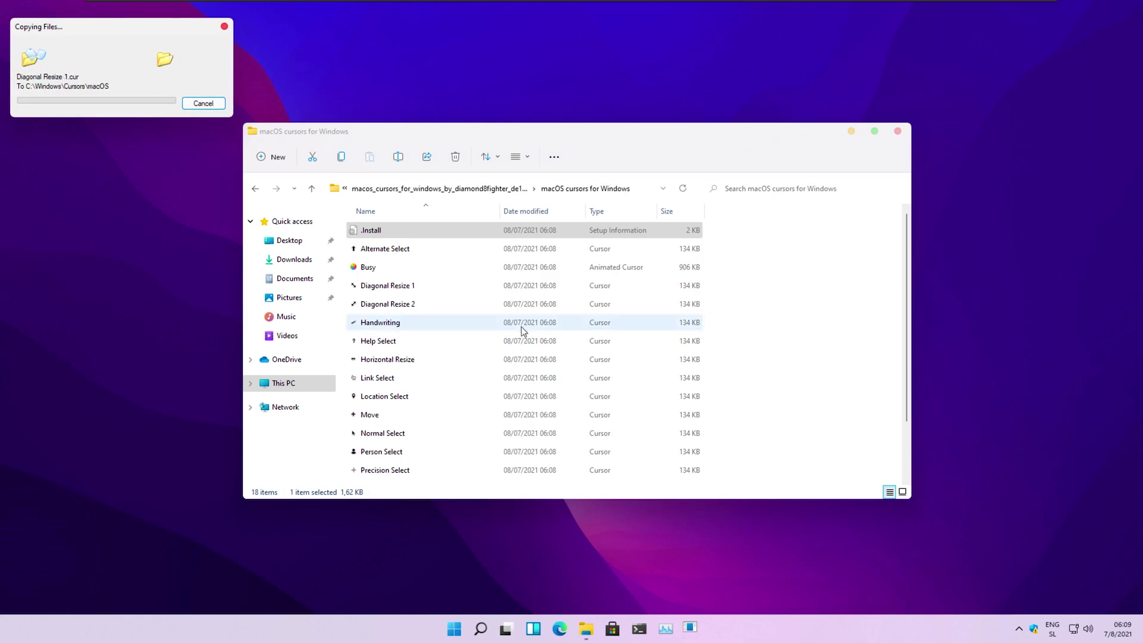
pyautogui.click(851, 131)
# Search Windows for "curs", open the mouse pointer settings and set the pointer scheme to macOS
pyautogui.click(467, 629)
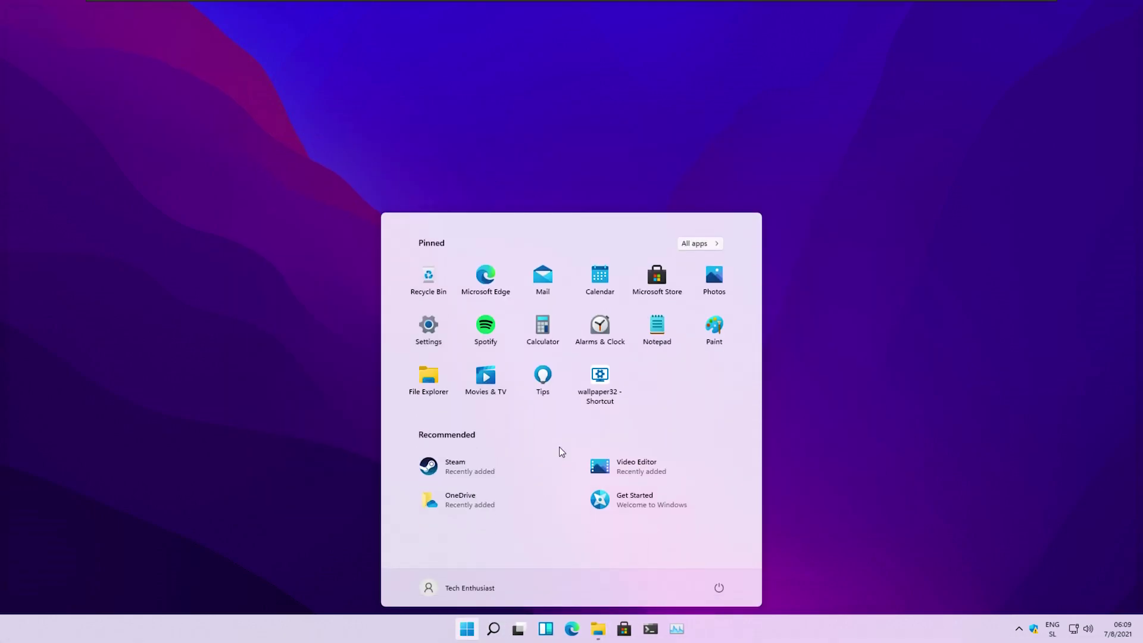
pyautogui.write('cur')
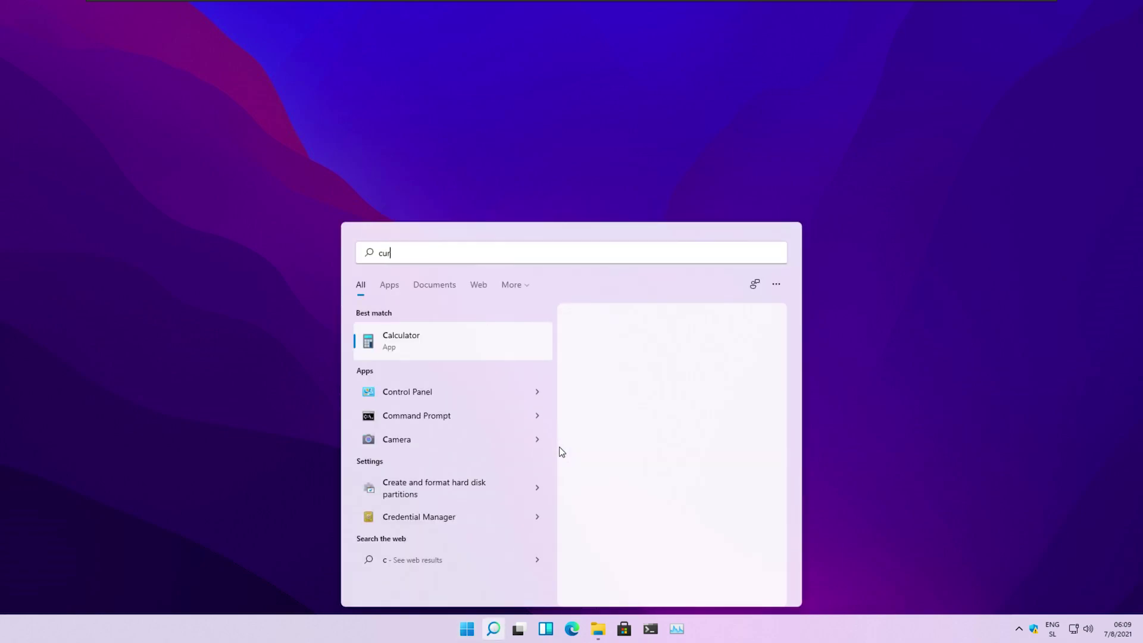
pyautogui.write('s')
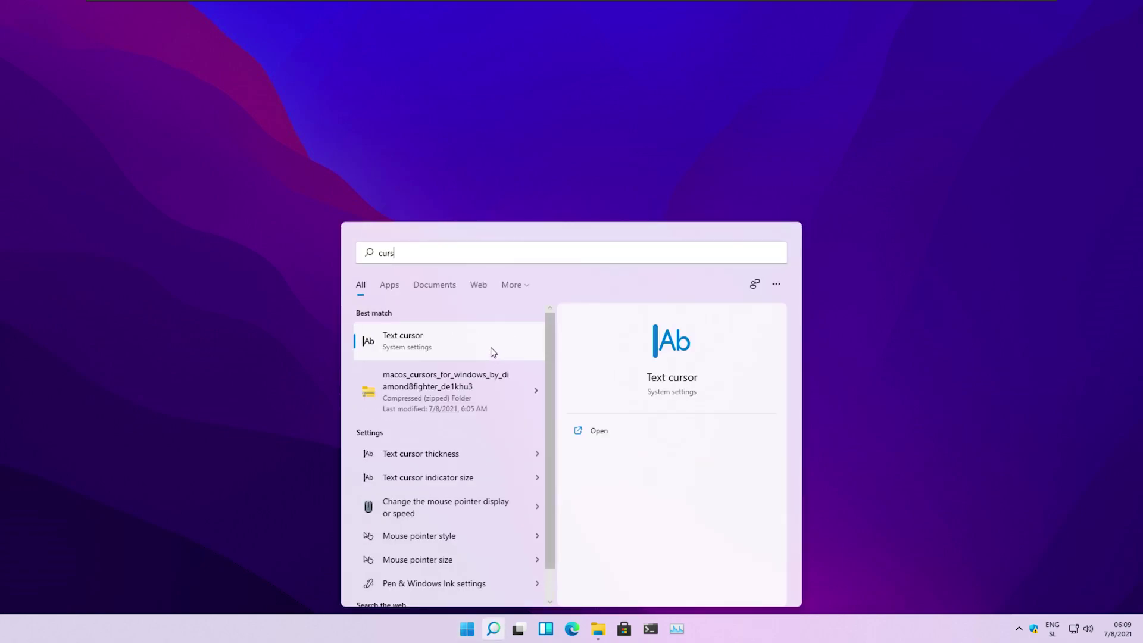
pyautogui.click(450, 508)
pyautogui.moveTo(197, 104); pyautogui.dragTo(549, 145)
pyautogui.click(501, 165)
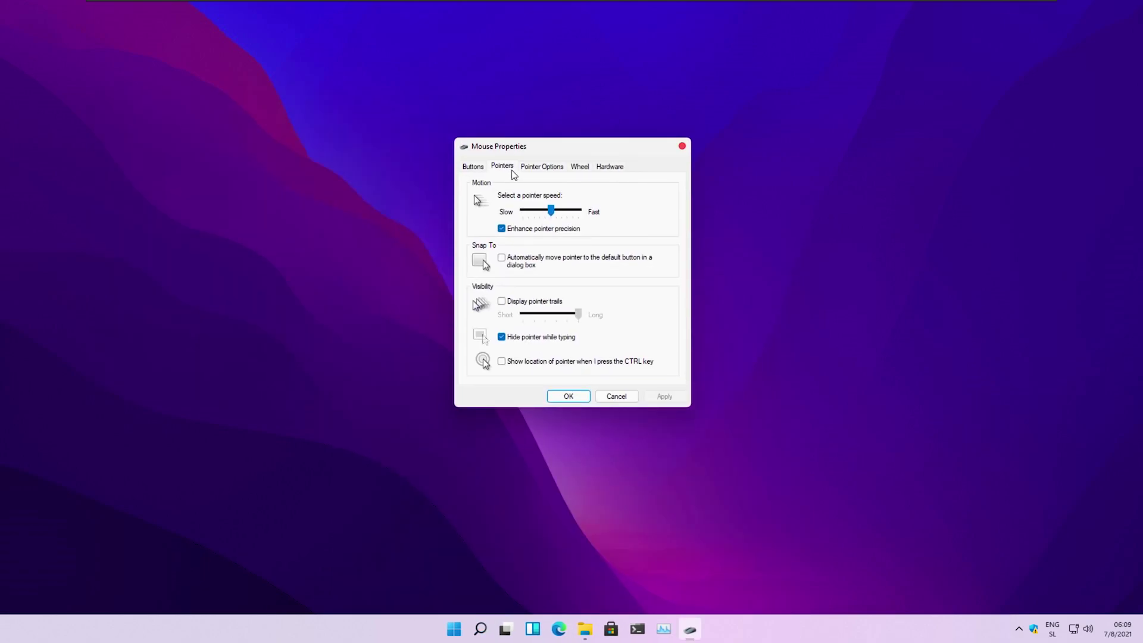
pyautogui.click(556, 198)
pyautogui.click(518, 219)
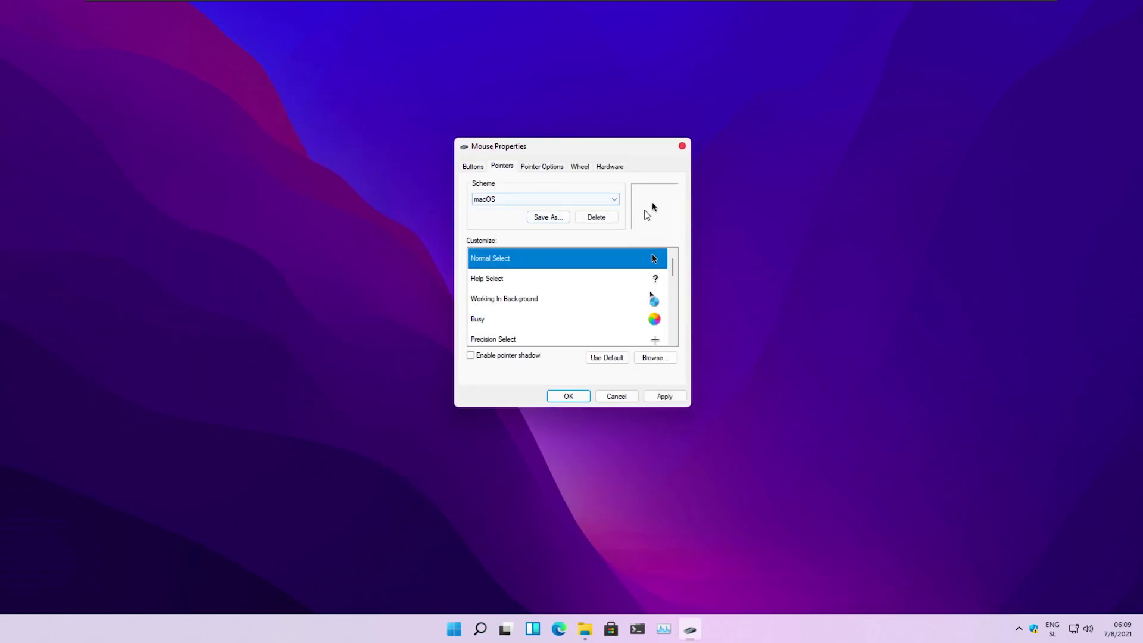
pyautogui.click(612, 356)
pyautogui.click(570, 396)
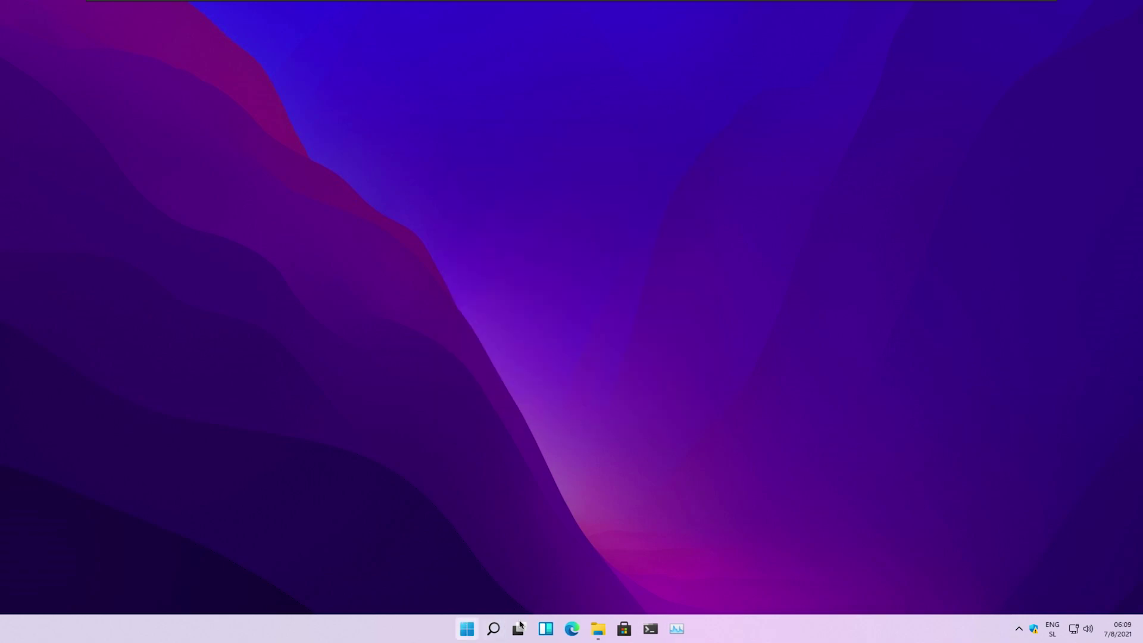
# Install Rainmeter from Rainmeter-4.4-r3500-beta in Downloads as a standard installation, run it and minimize the Downloads window
pyautogui.click(597, 628)
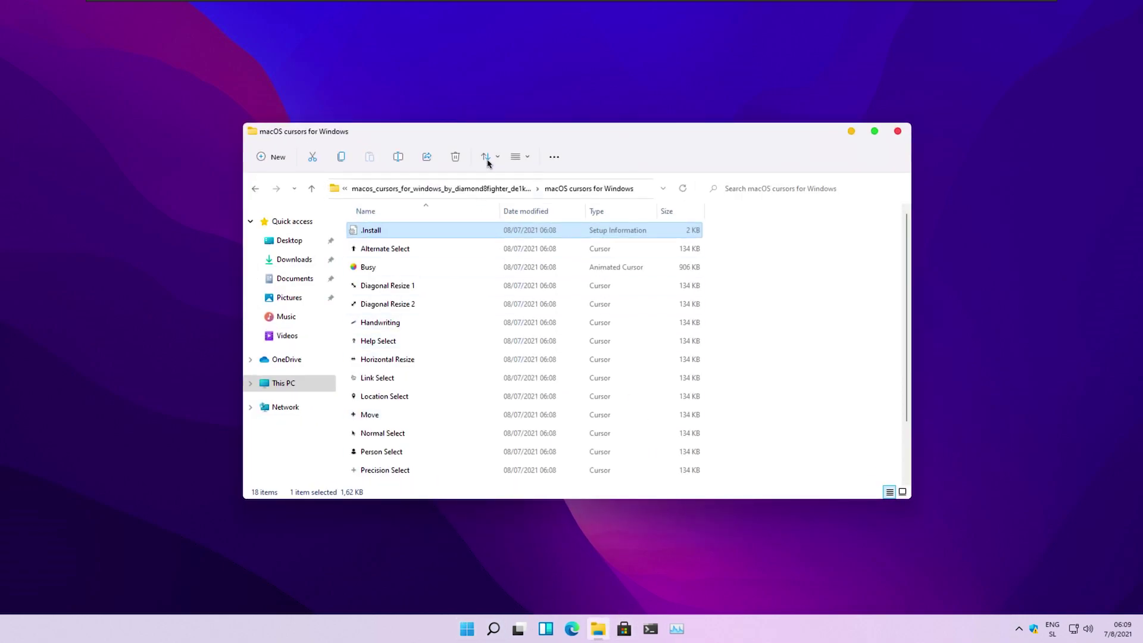
pyautogui.click(257, 189)
pyautogui.click(259, 189)
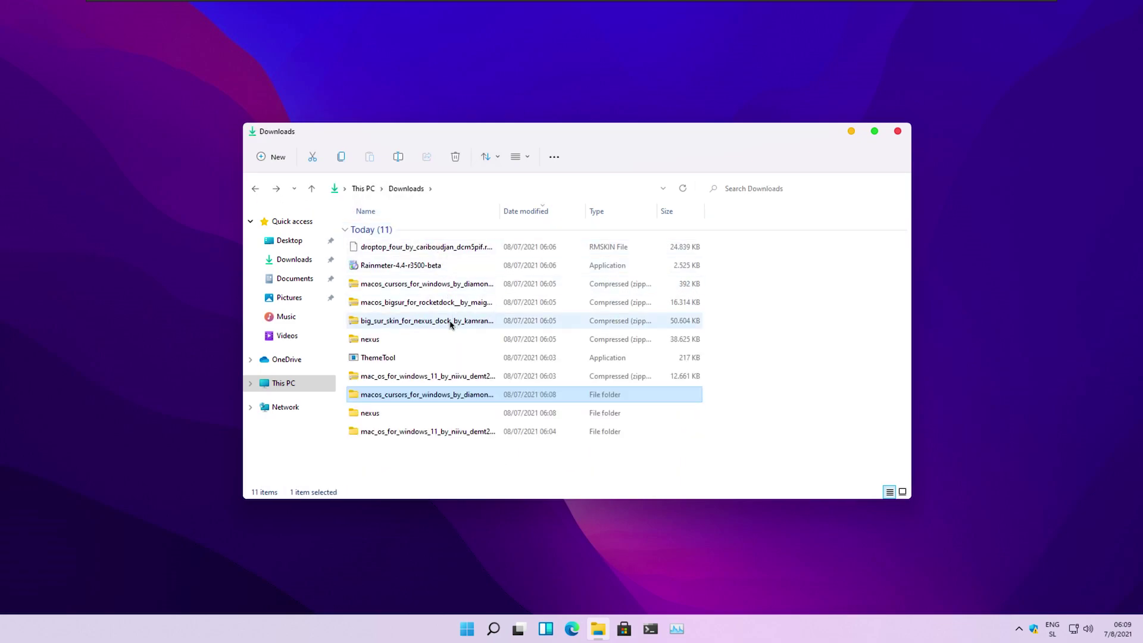
pyautogui.doubleClick(445, 269)
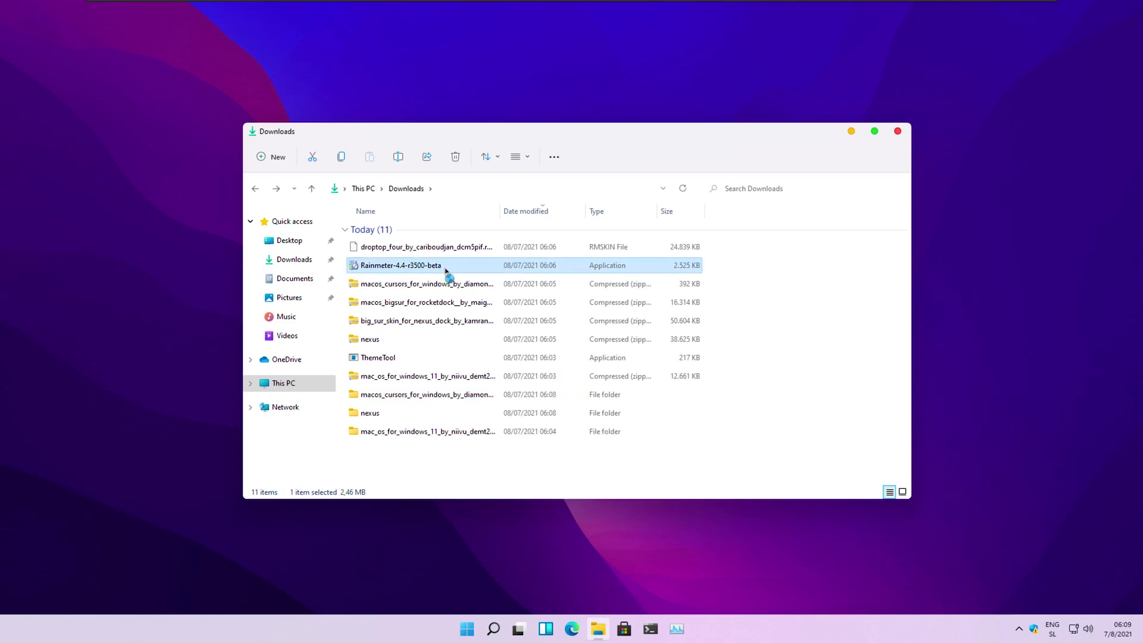
pyautogui.click(576, 334)
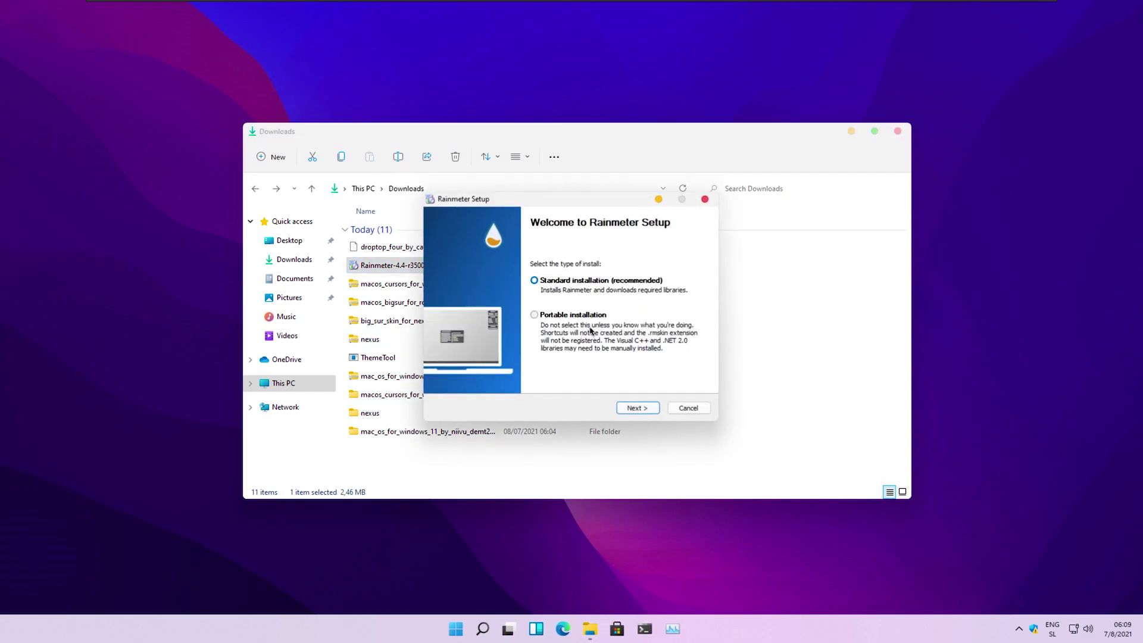
pyautogui.click(644, 409)
pyautogui.click(635, 408)
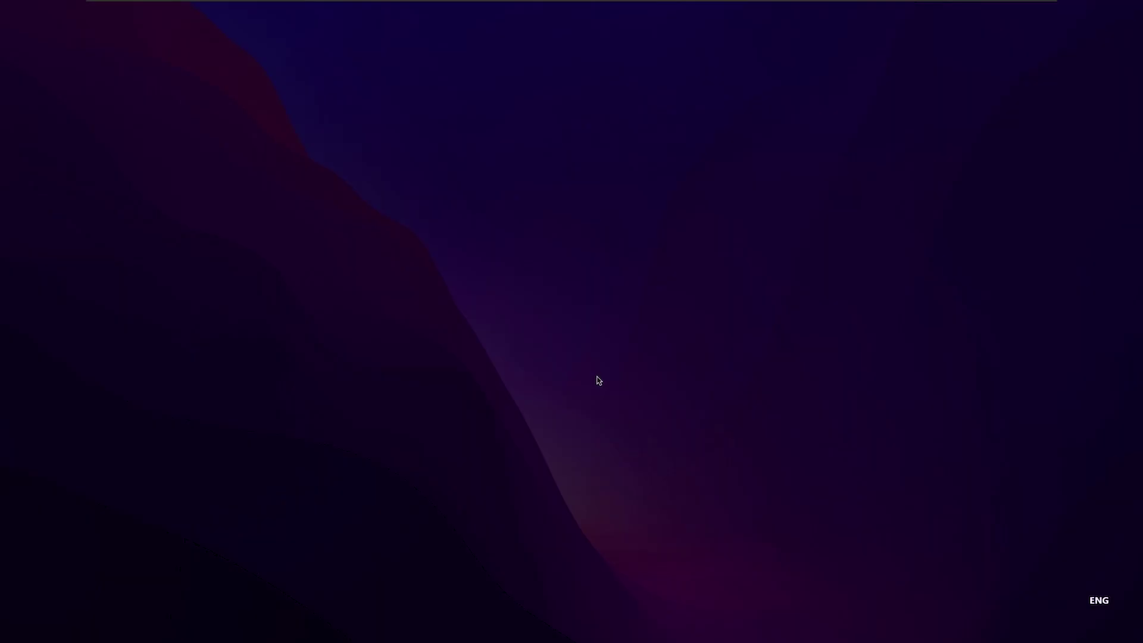
pyautogui.click(633, 408)
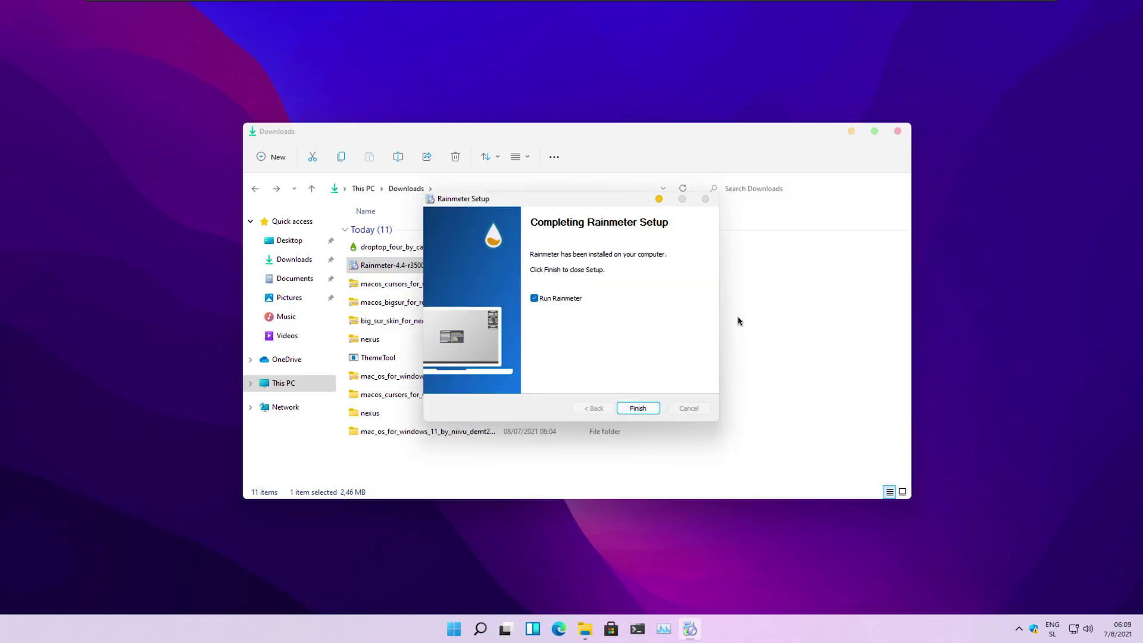
pyautogui.press('Return')
pyautogui.click(851, 131)
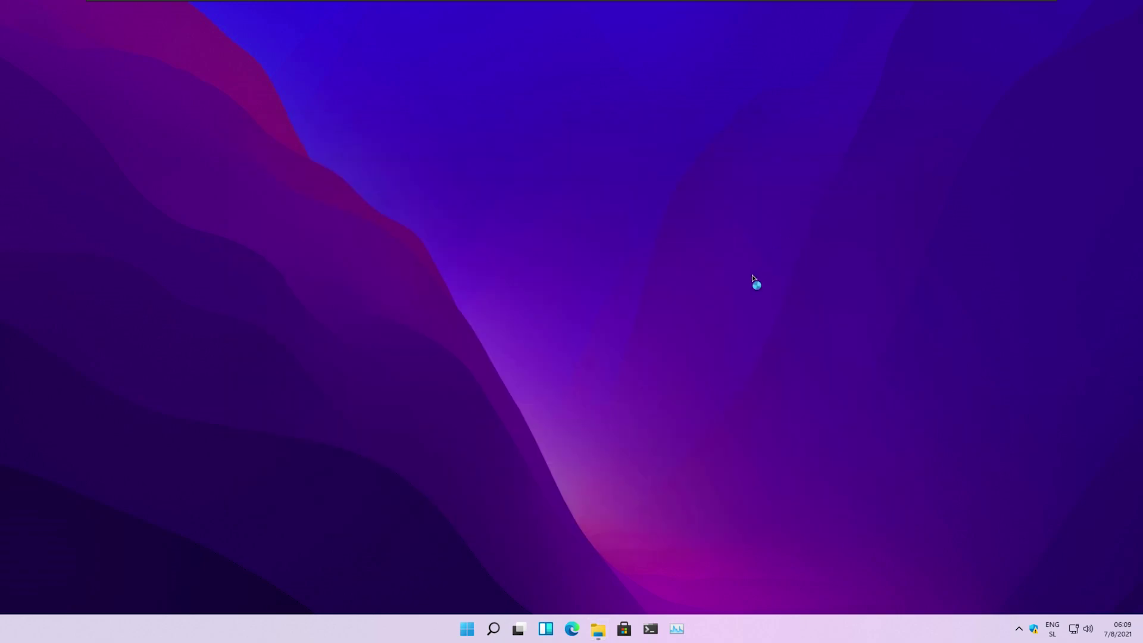
# Unload Rainmeter's default welcome, clock, System and Disks skins from the desktop and dismiss the Rainmeter notification
pyautogui.rightClick(641, 238)
pyautogui.click(694, 373)
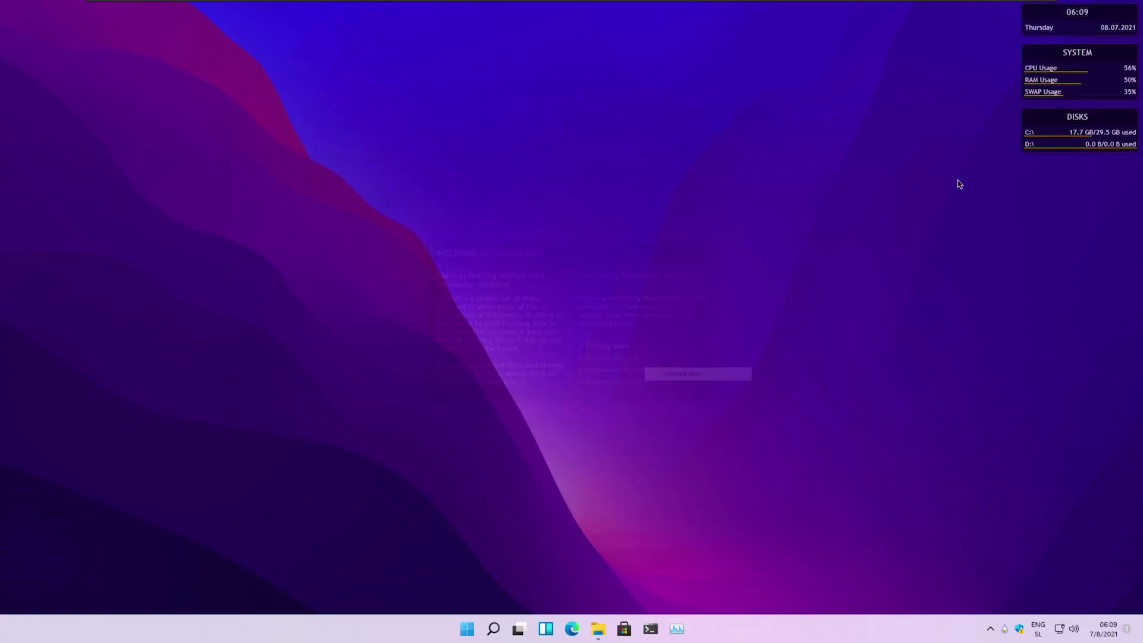
pyautogui.rightClick(1060, 26)
pyautogui.click(1089, 159)
pyautogui.rightClick(1072, 54)
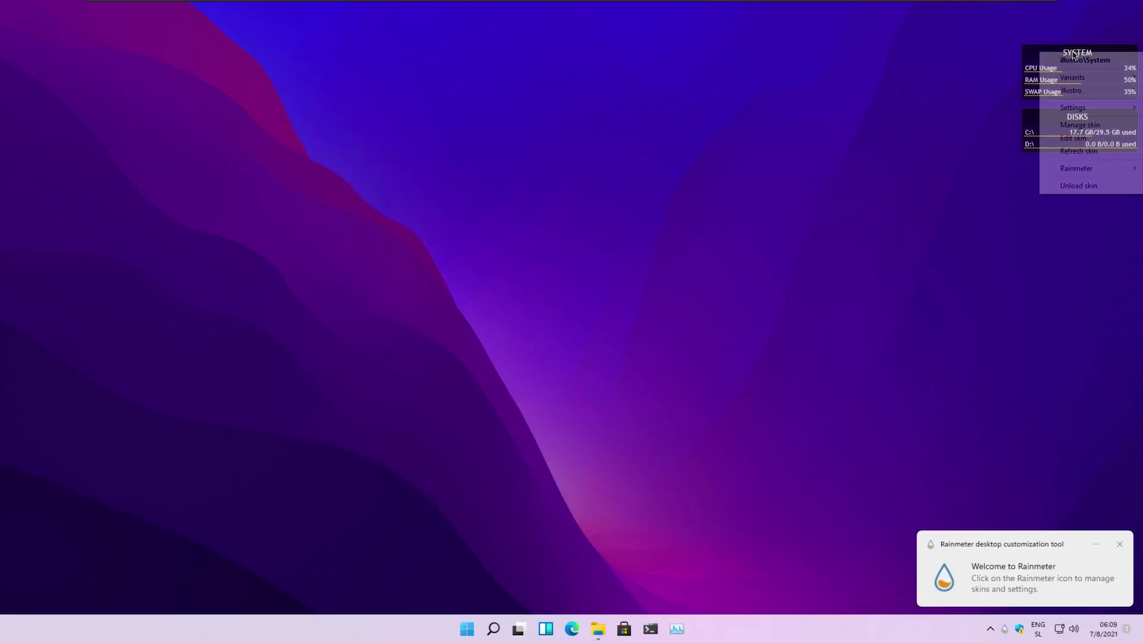
pyautogui.click(1082, 185)
pyautogui.rightClick(1080, 121)
pyautogui.click(1091, 250)
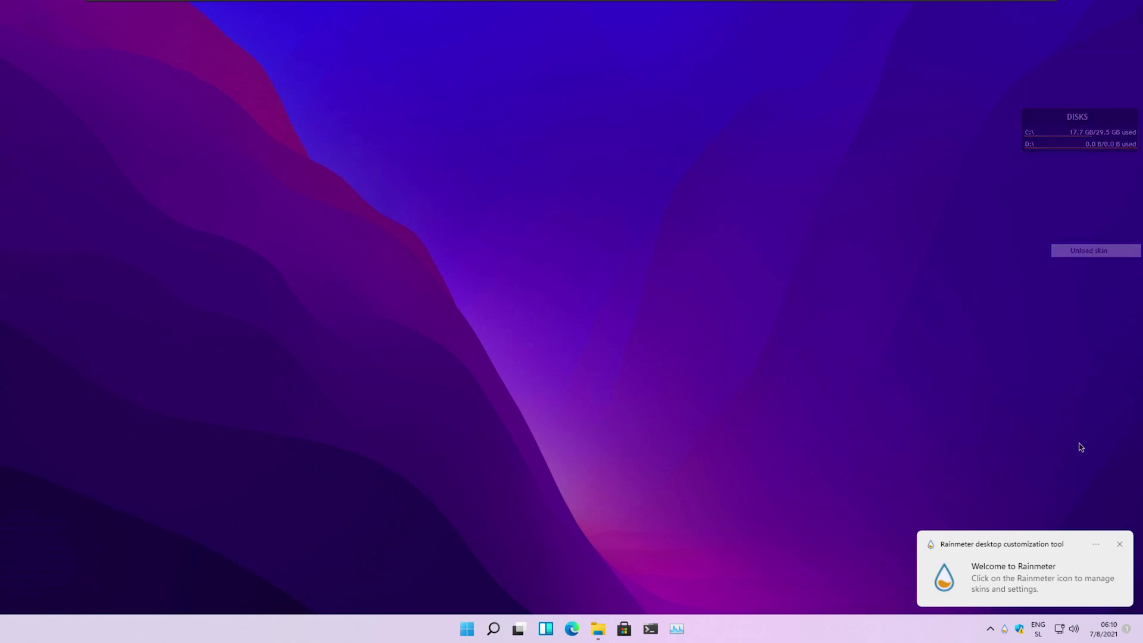
pyautogui.click(1119, 544)
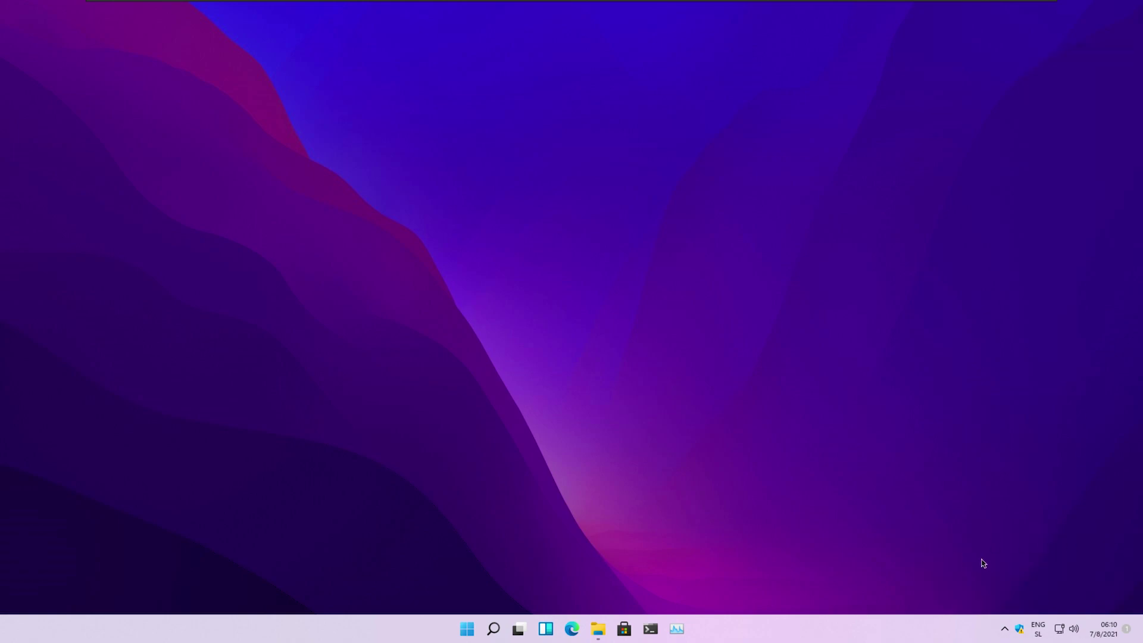
# Install the droptop_four skin package from Downloads with its included skins loaded, and minimize the folder window
pyautogui.click(598, 628)
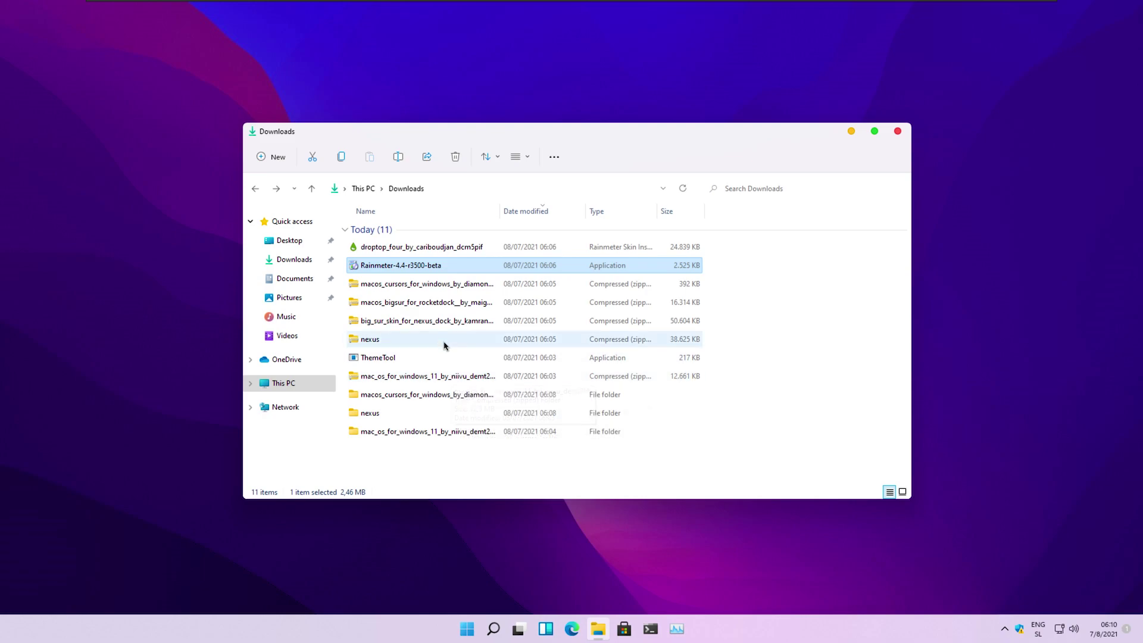
pyautogui.doubleClick(430, 246)
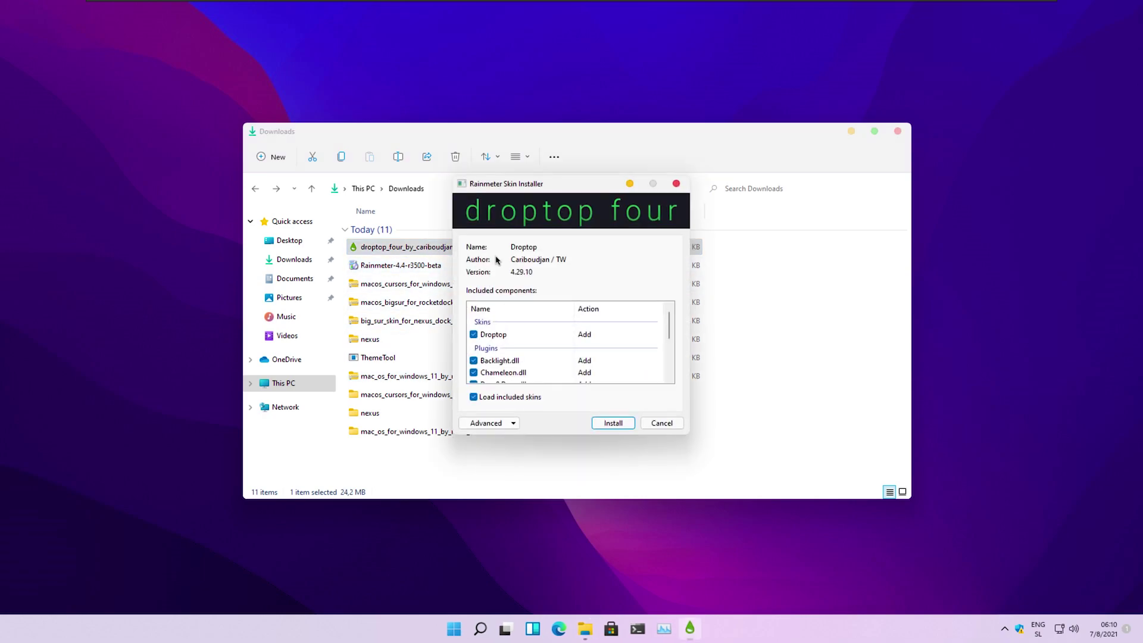
pyautogui.click(613, 423)
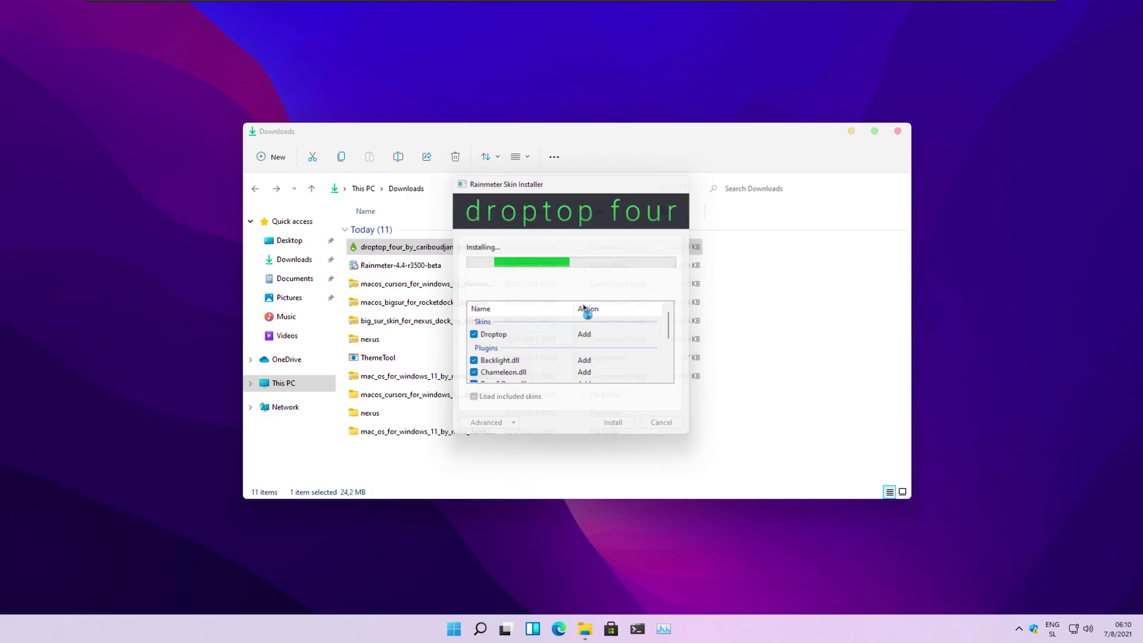
pyautogui.click(597, 628)
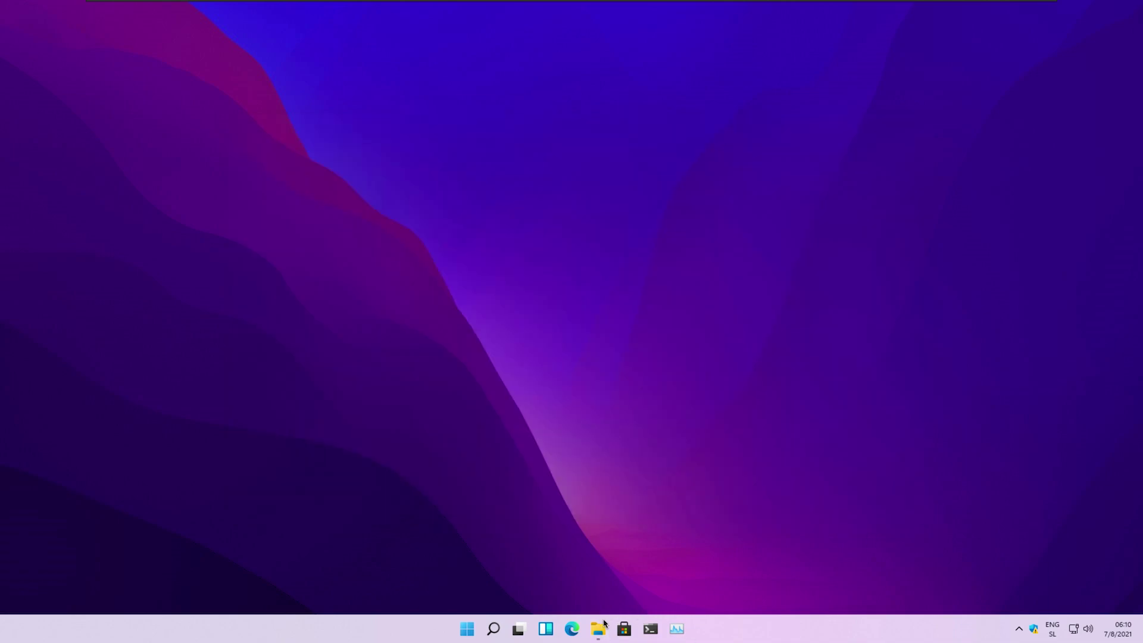
# Launch Rainmeter and start the Droptop setup with the English US language and the Always show Droptop option
pyautogui.click(468, 628)
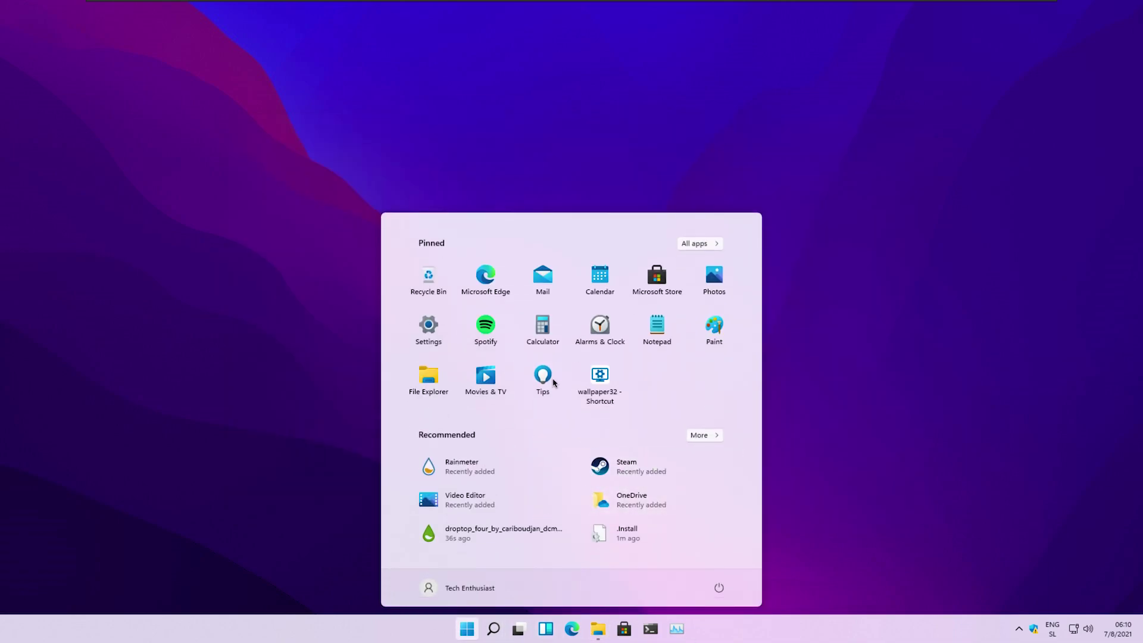
pyautogui.click(465, 475)
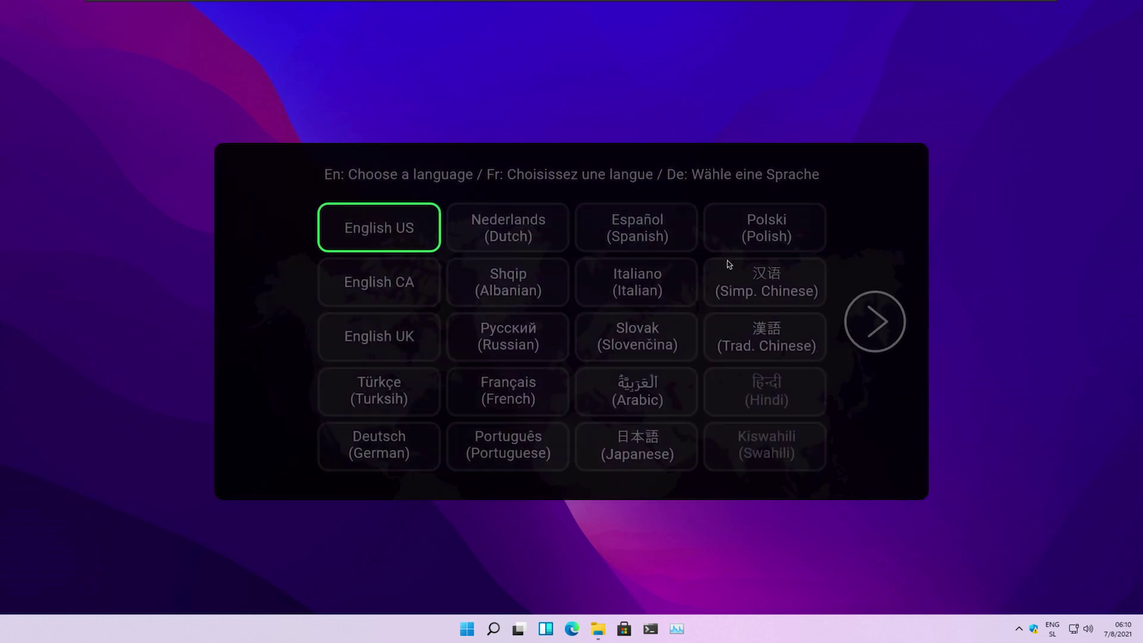
pyautogui.click(406, 239)
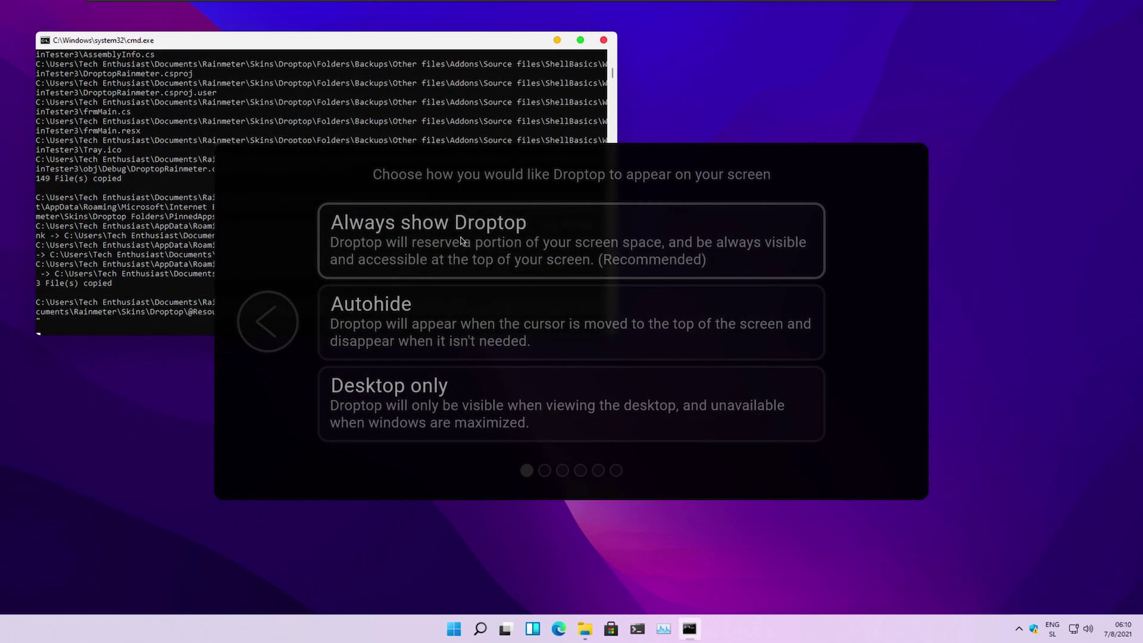
pyautogui.click(513, 256)
pyautogui.click(875, 318)
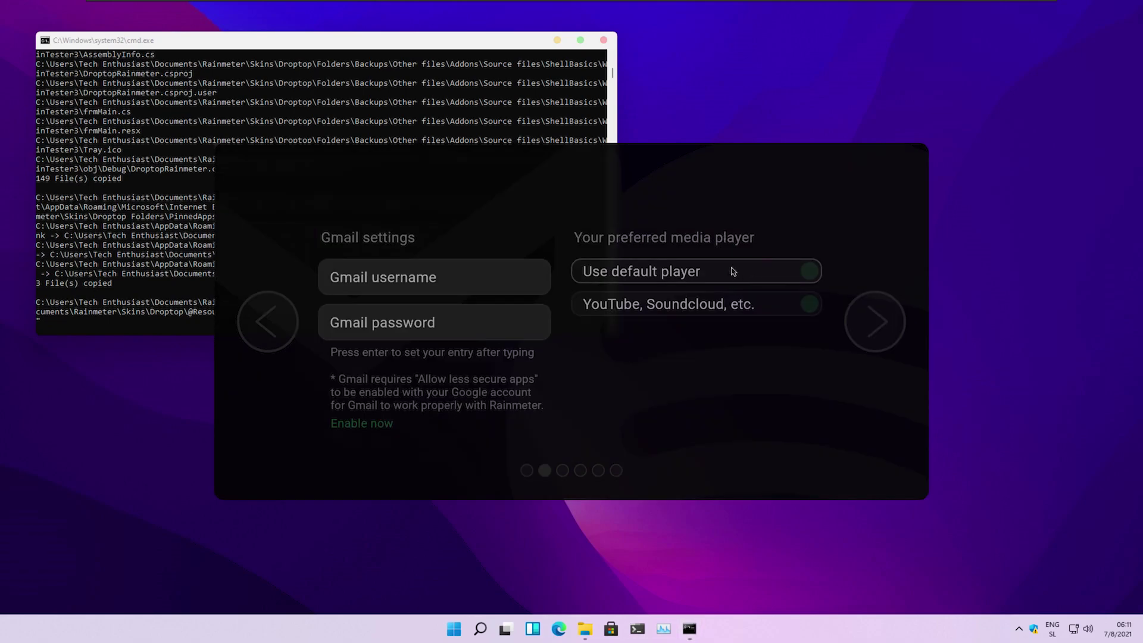
# Set Droptop to use the default media player, the Apple home button, the small bar size and the Default color option
pyautogui.click(683, 271)
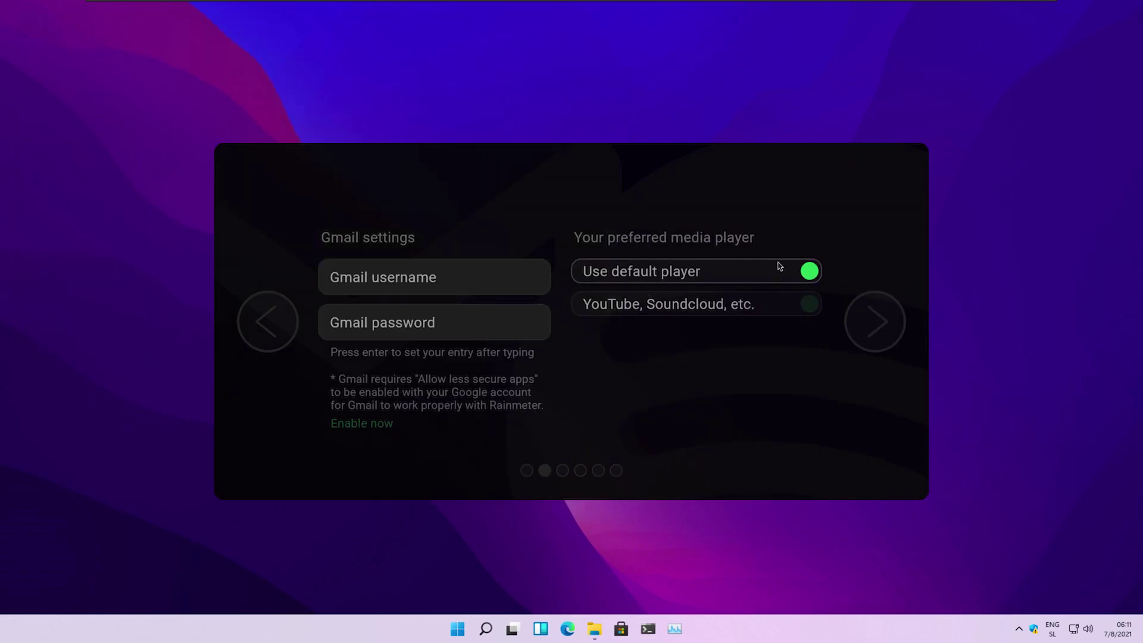
pyautogui.click(875, 324)
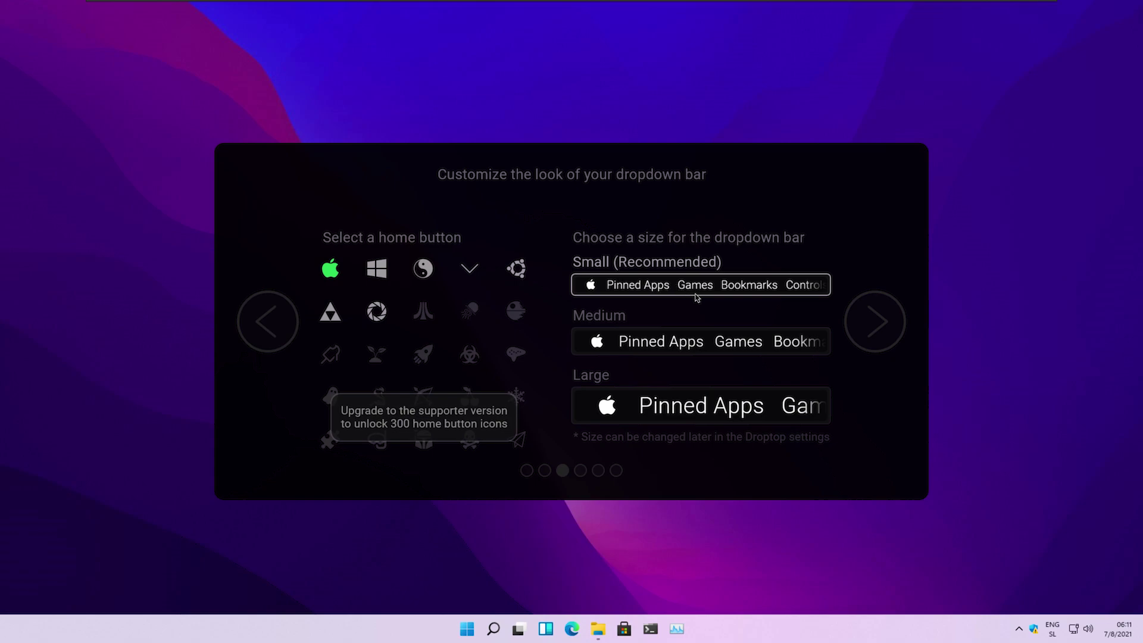
pyautogui.click(875, 321)
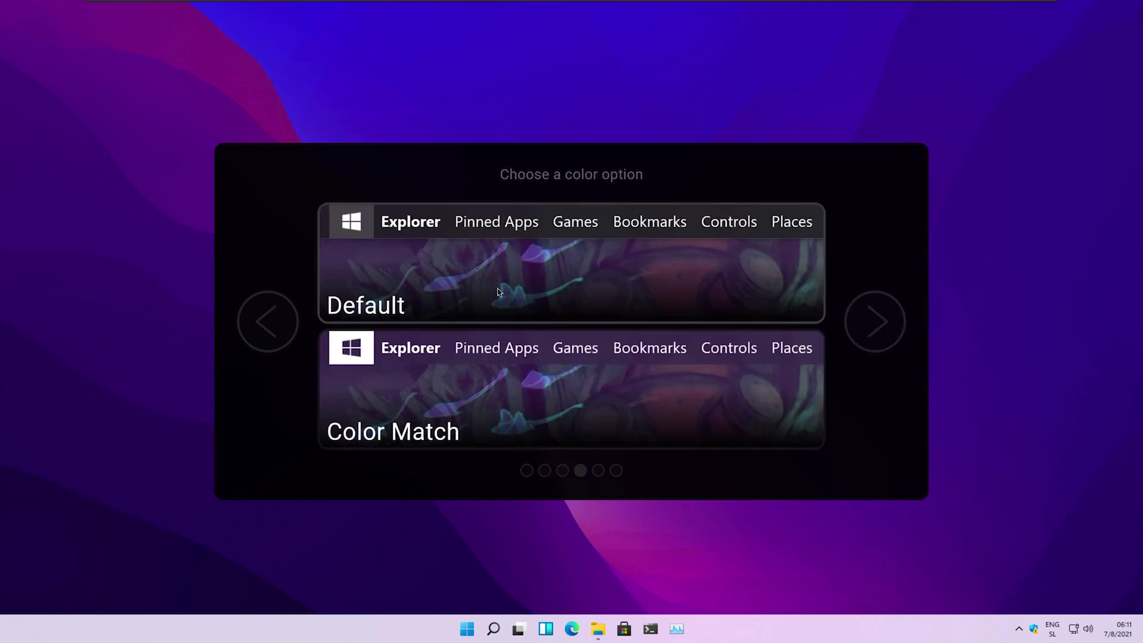
pyautogui.click(485, 267)
pyautogui.click(875, 324)
# Finish the Droptop setup with the free Basic version, allow Rainmeter through the firewall and skip the tutorial
pyautogui.click(741, 269)
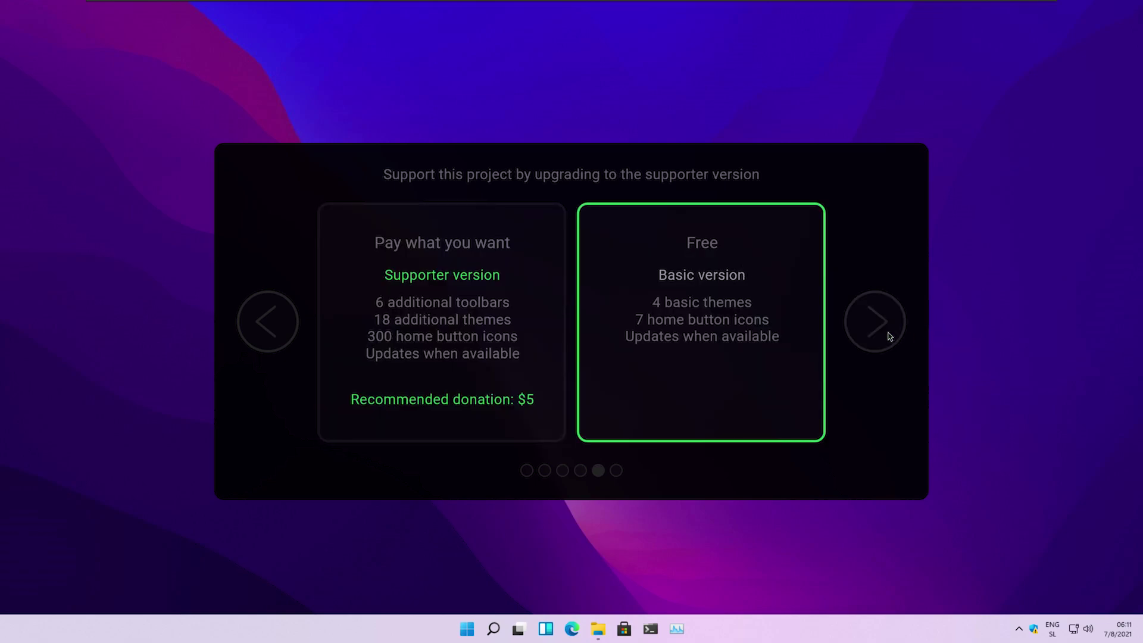
pyautogui.click(885, 326)
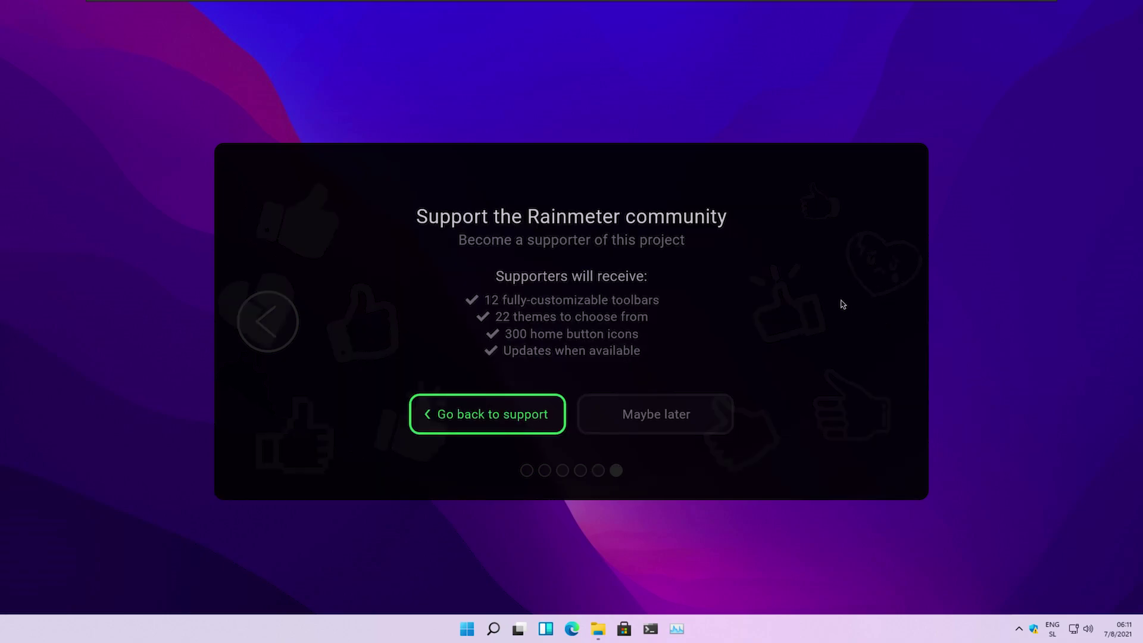
pyautogui.click(690, 416)
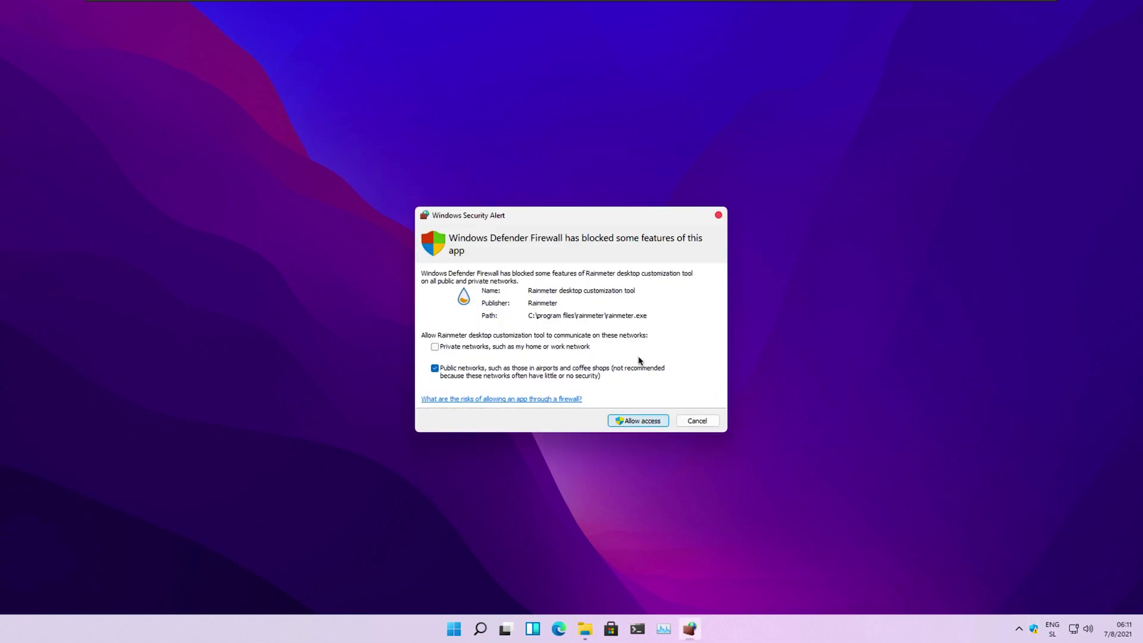
pyautogui.press('Return')
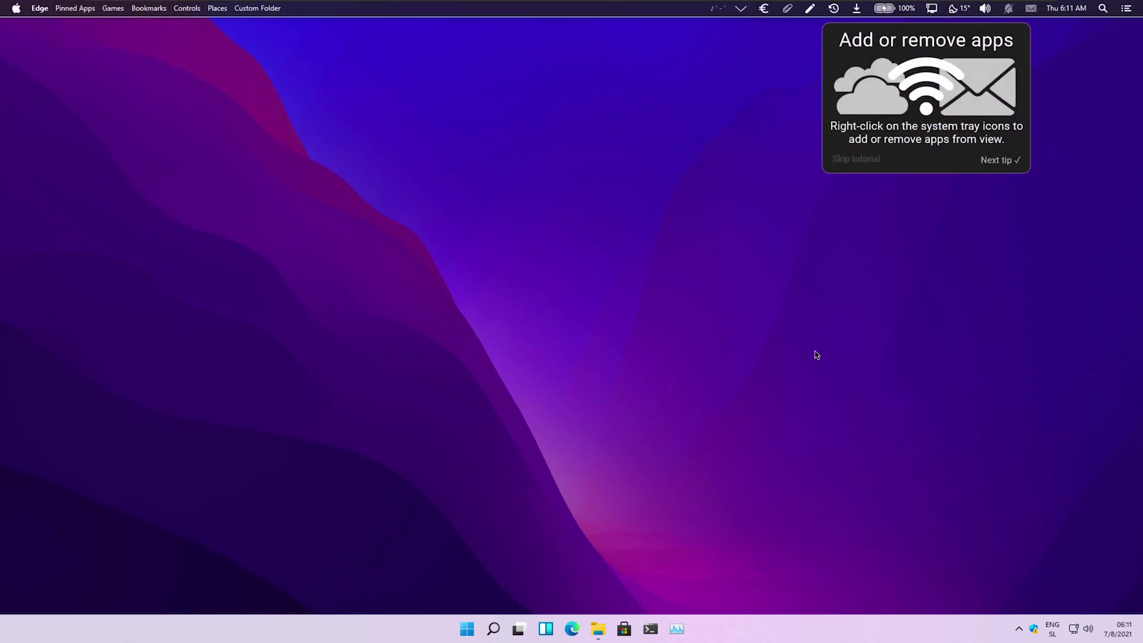
pyautogui.click(854, 160)
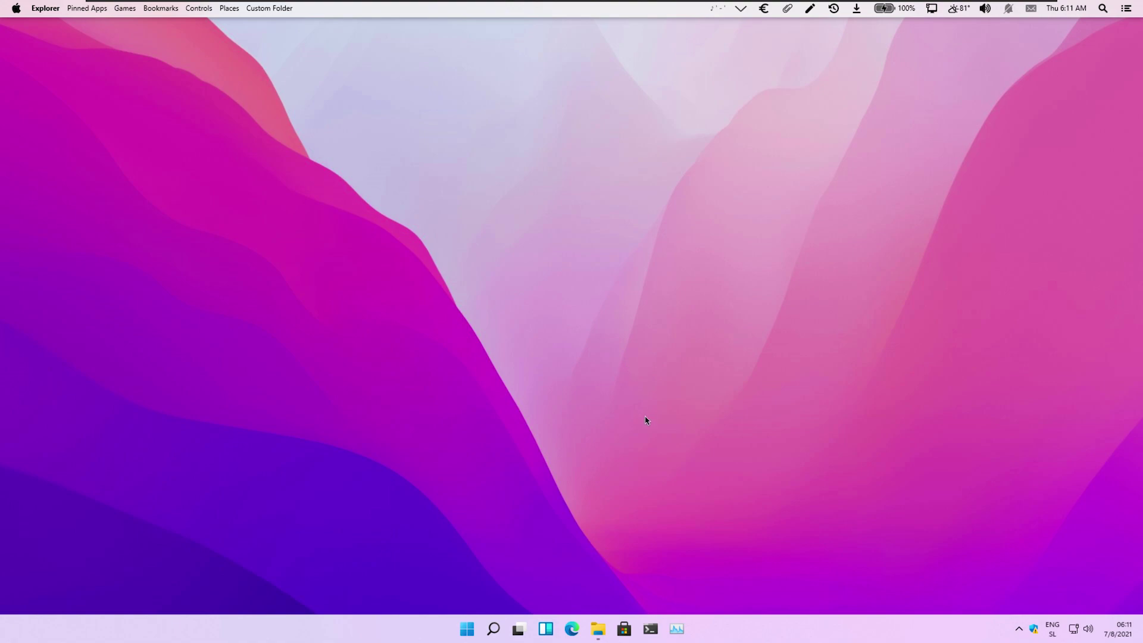
# Install Nexus from NexusSetup in the nexus folder of Downloads, accepting the license and default location, and minimize the folder window
pyautogui.click(599, 628)
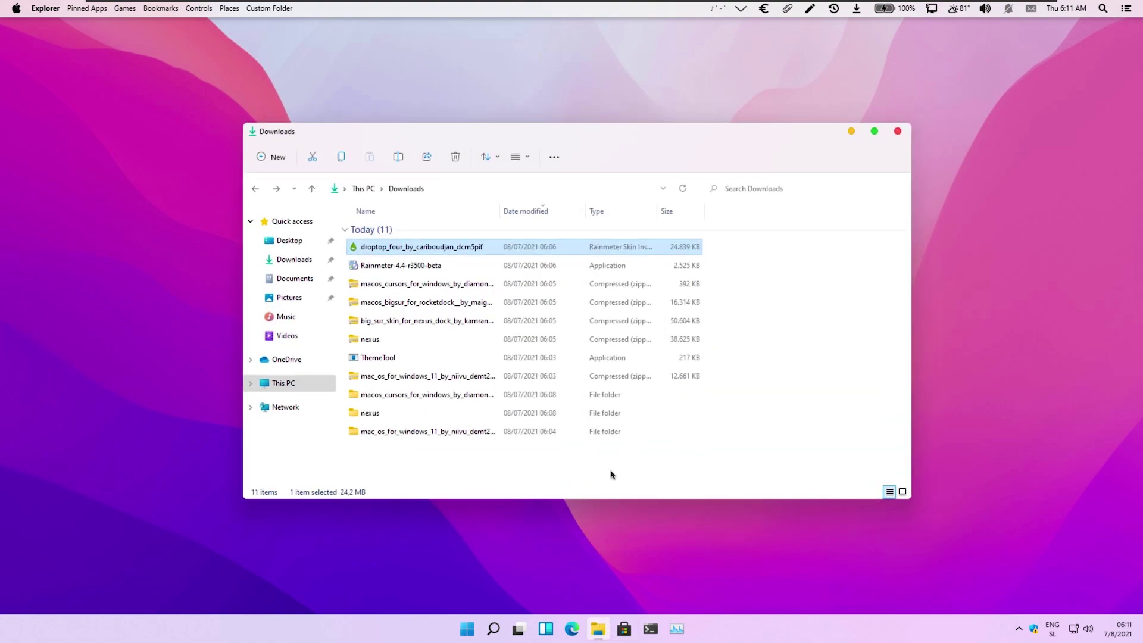
pyautogui.doubleClick(397, 413)
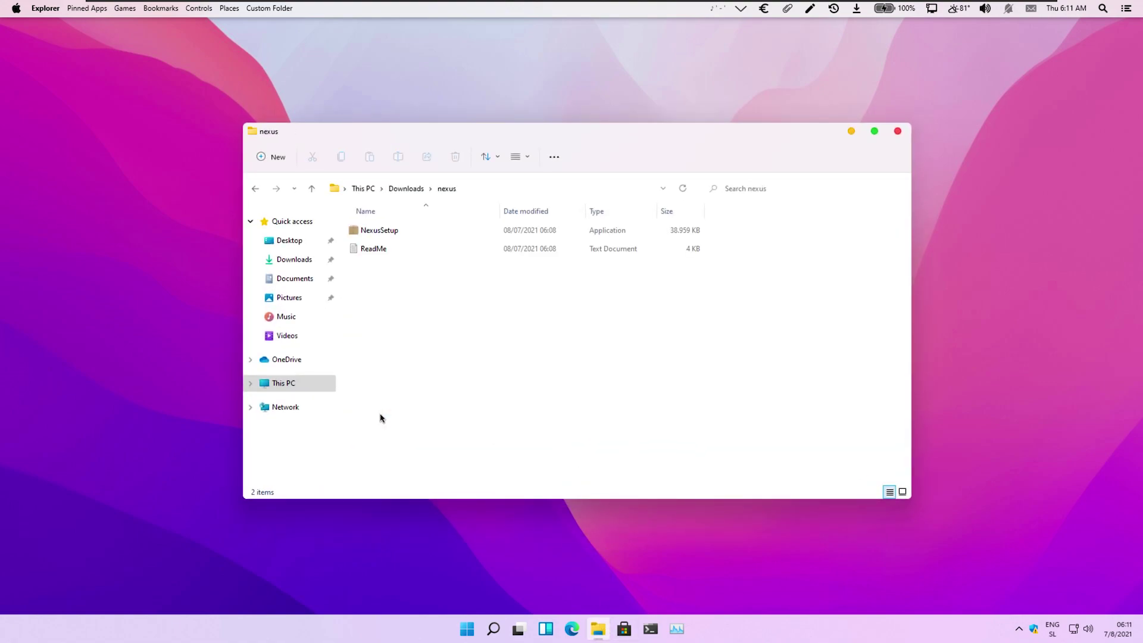
pyautogui.doubleClick(440, 234)
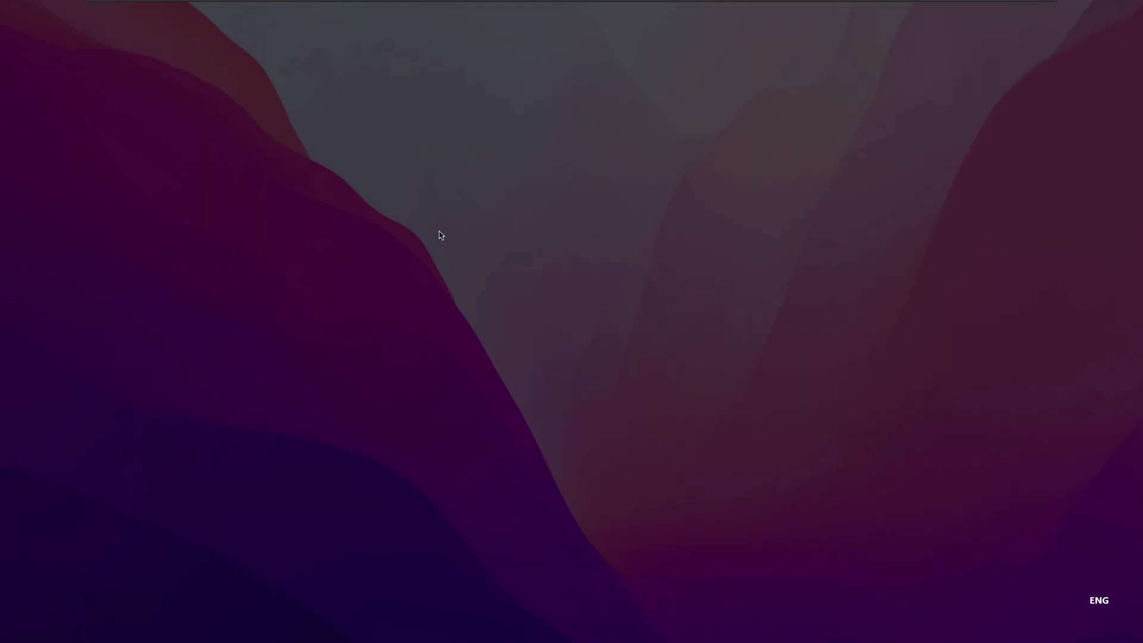
pyautogui.click(601, 411)
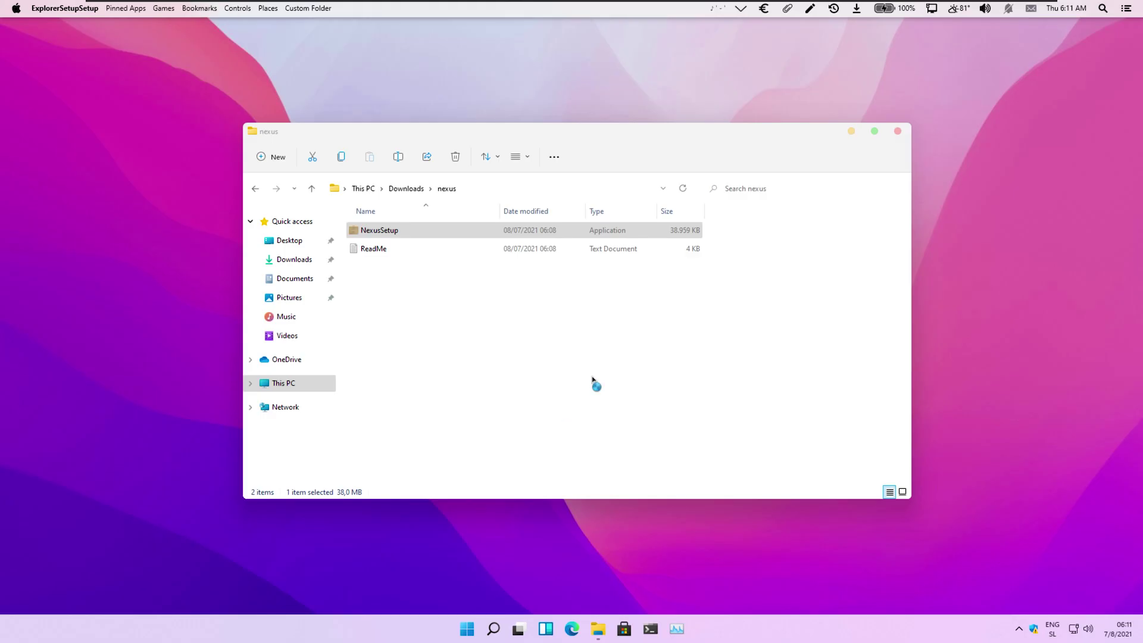
pyautogui.click(587, 348)
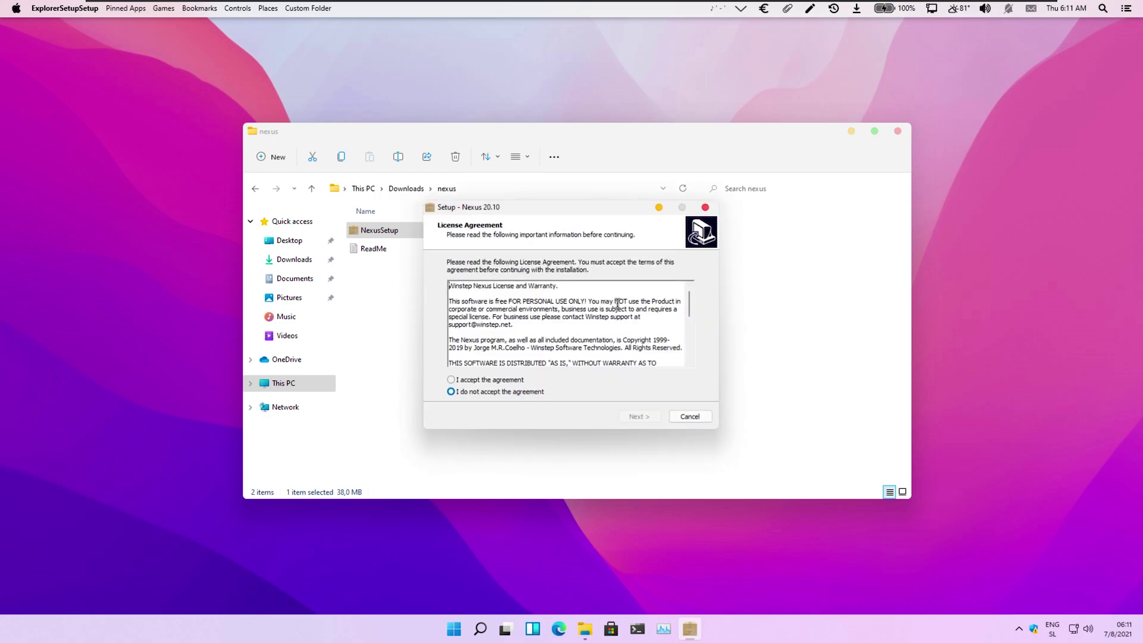
pyautogui.click(514, 380)
pyautogui.click(632, 415)
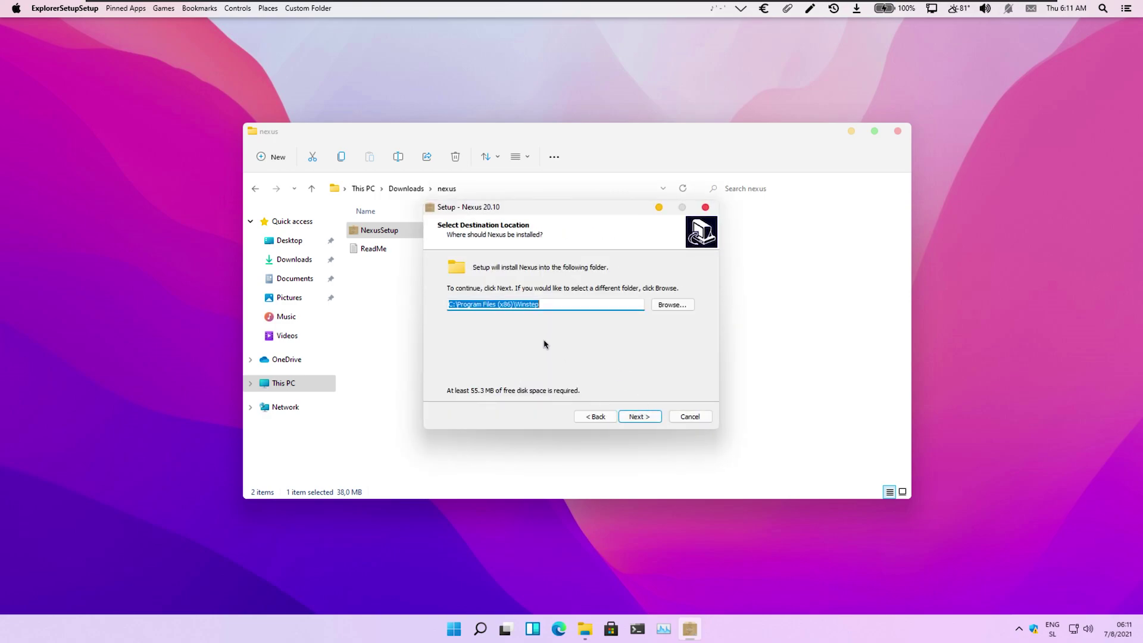
pyautogui.click(646, 414)
pyautogui.click(646, 413)
pyautogui.press('Return')
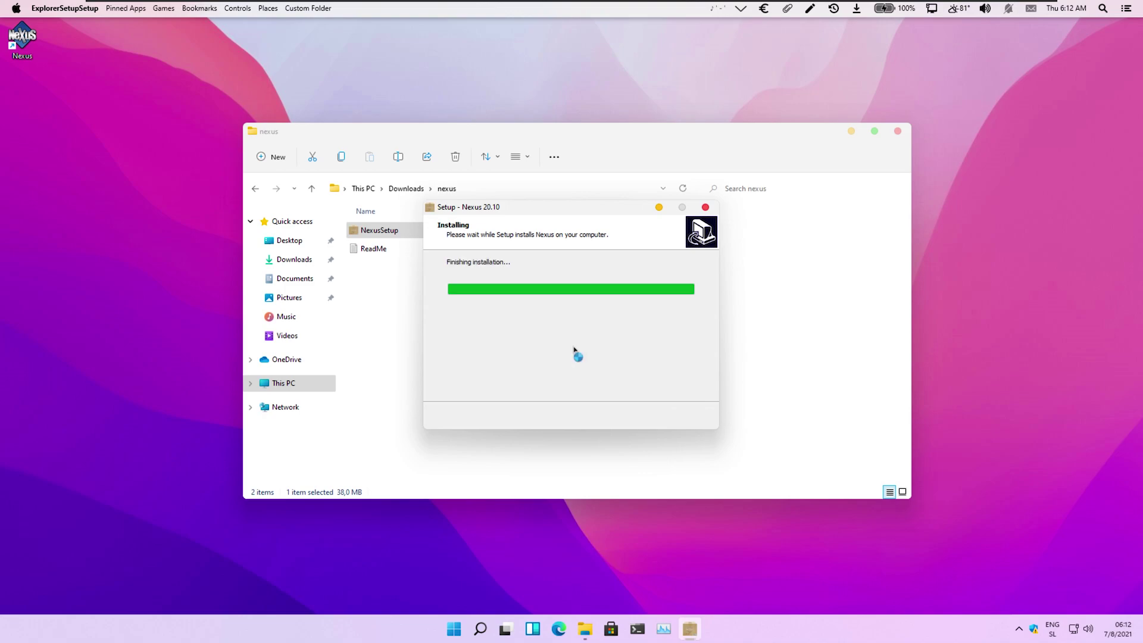
pyautogui.click(638, 416)
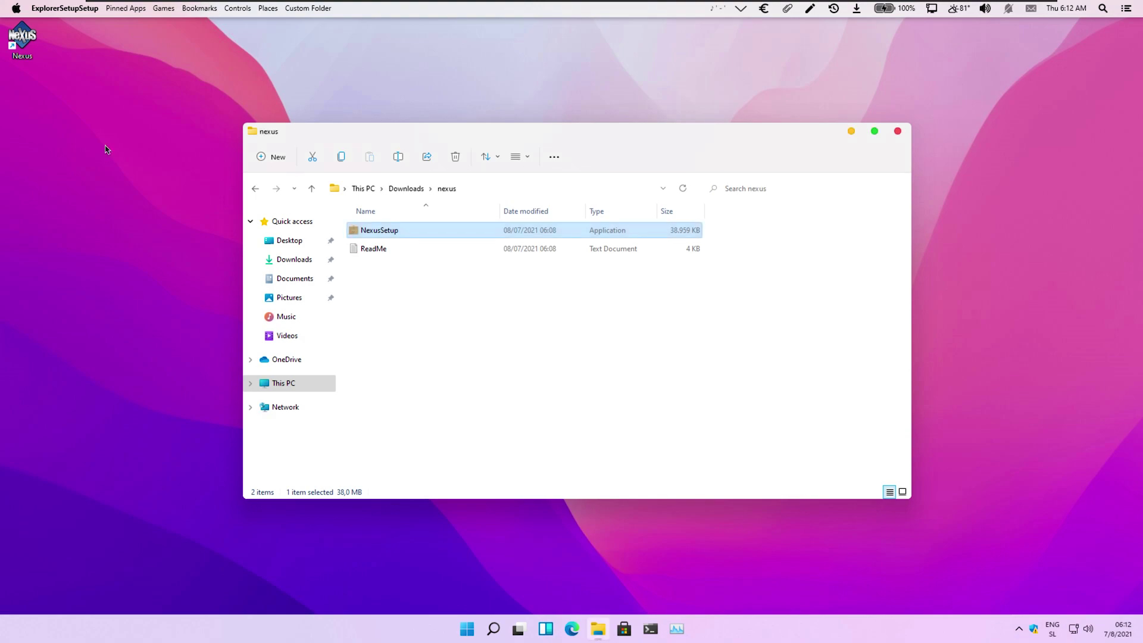
pyautogui.click(851, 132)
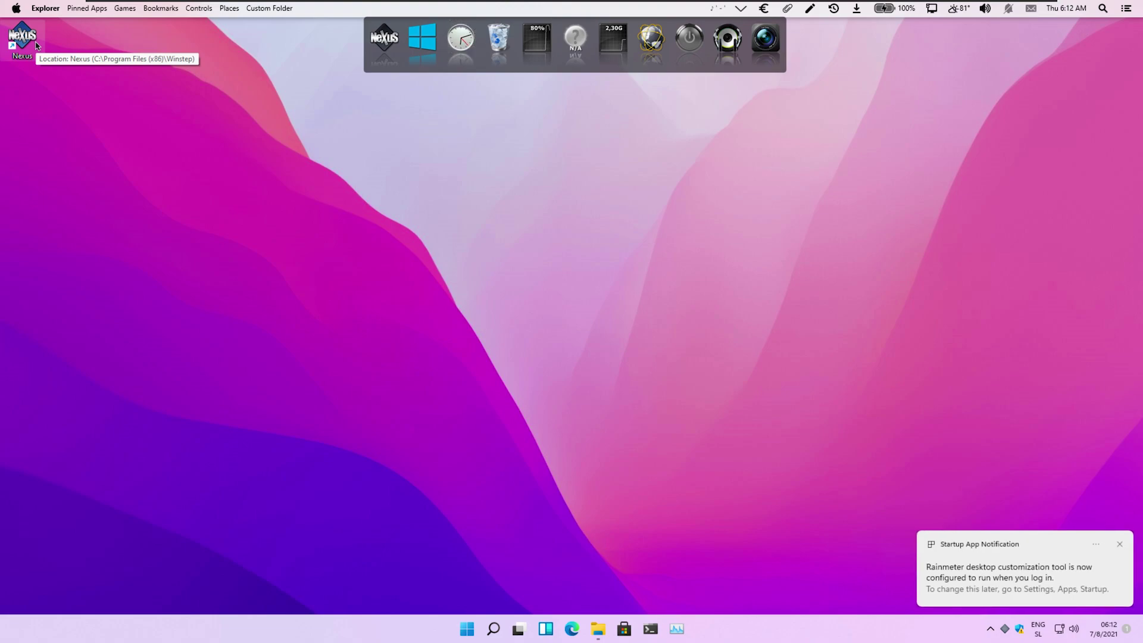
# Permanently delete the Nexus shortcut from the desktop and dismiss the startup app notification
pyautogui.click(22, 37)
pyautogui.hotkey('shift', 'Delete')
pyautogui.press('Return')
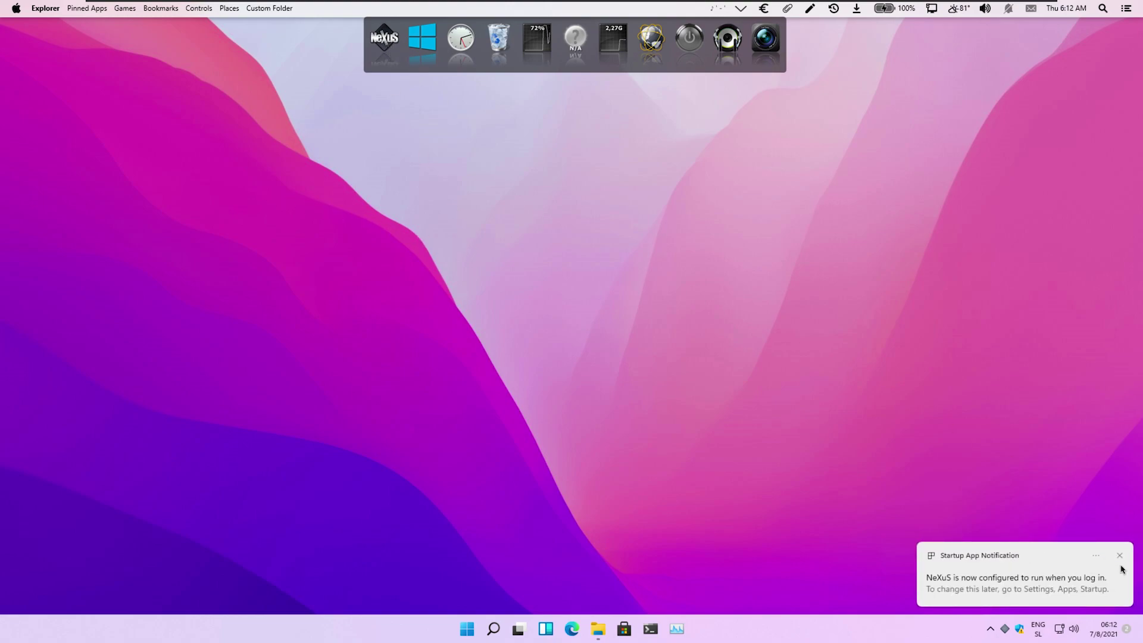
pyautogui.click(1118, 558)
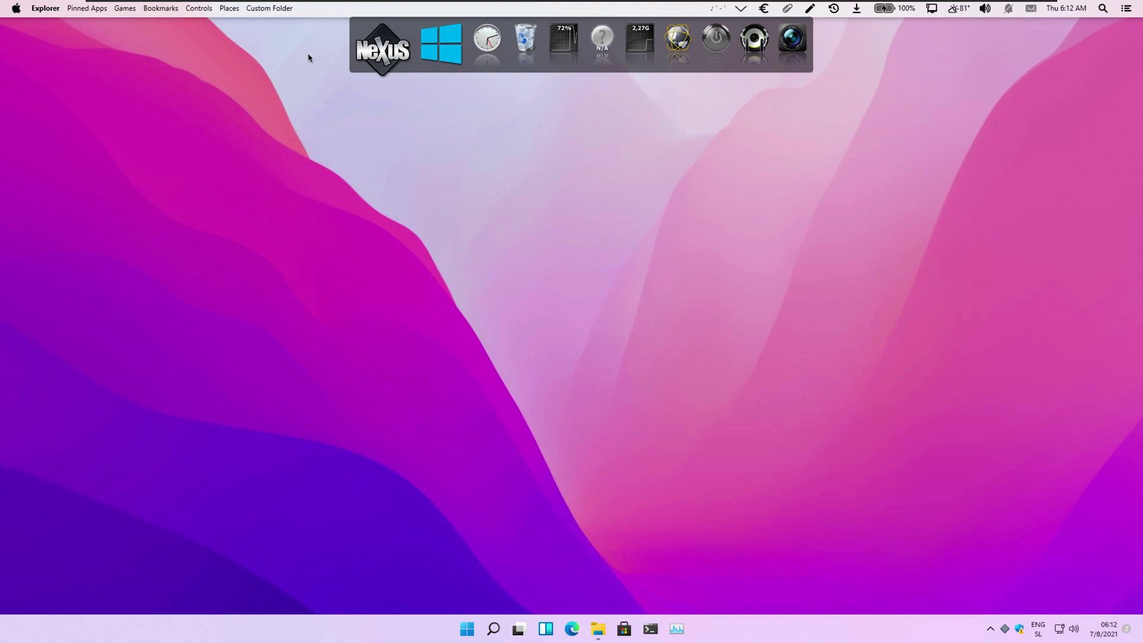
# Open the Nexus dock preferences and set the dock to attach to the Left screen edge
pyautogui.click(370, 46)
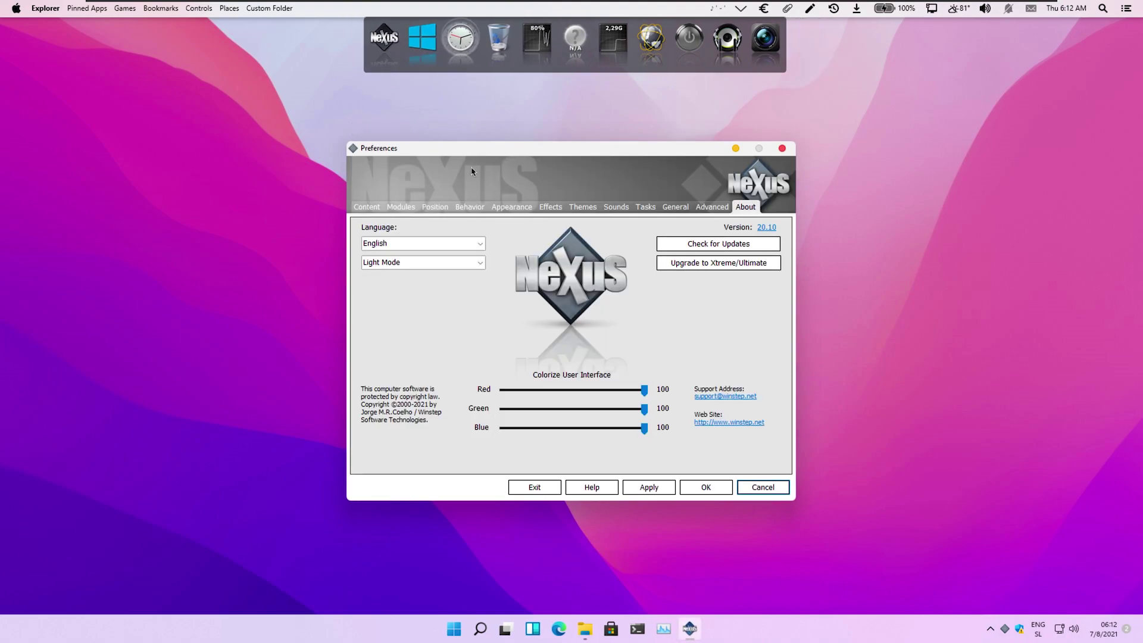
pyautogui.click(414, 210)
pyautogui.click(434, 209)
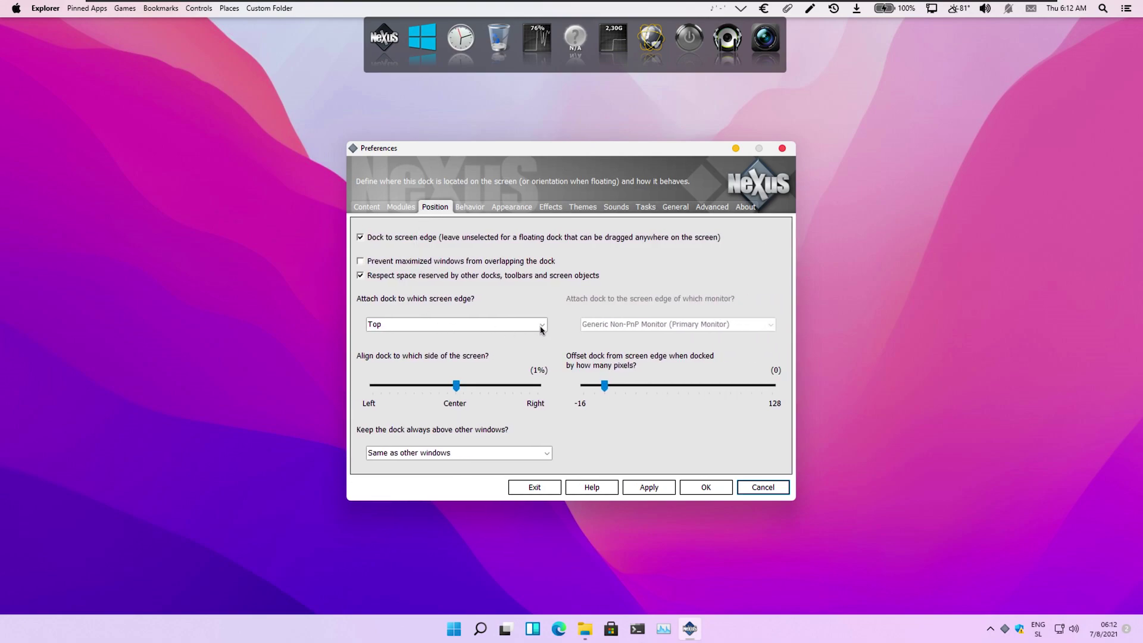
pyautogui.click(541, 329)
pyautogui.click(441, 342)
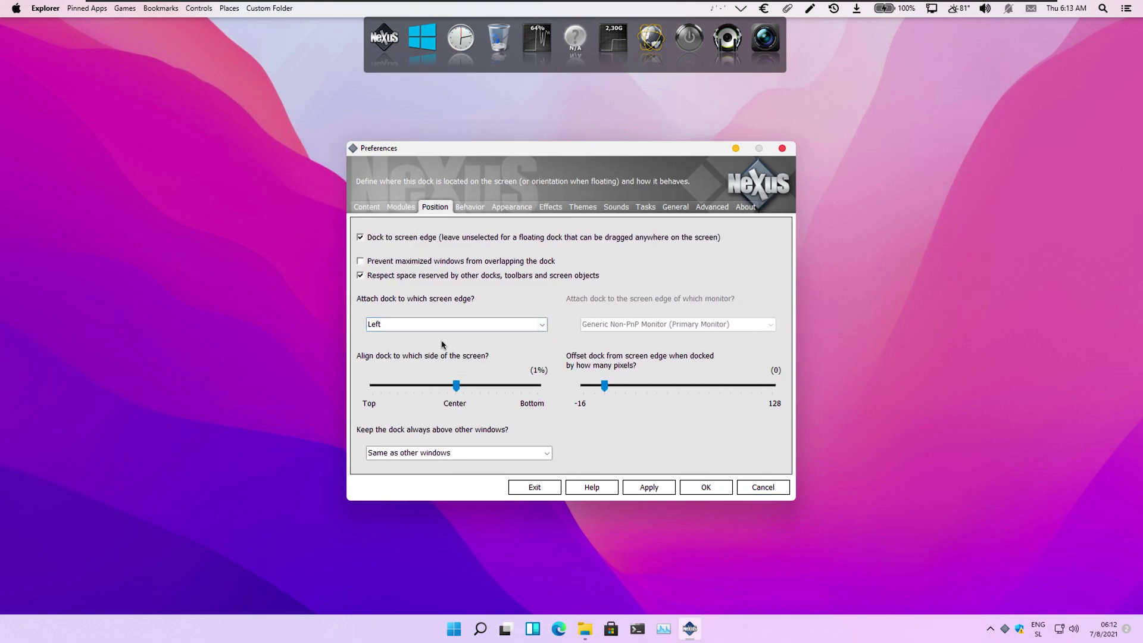
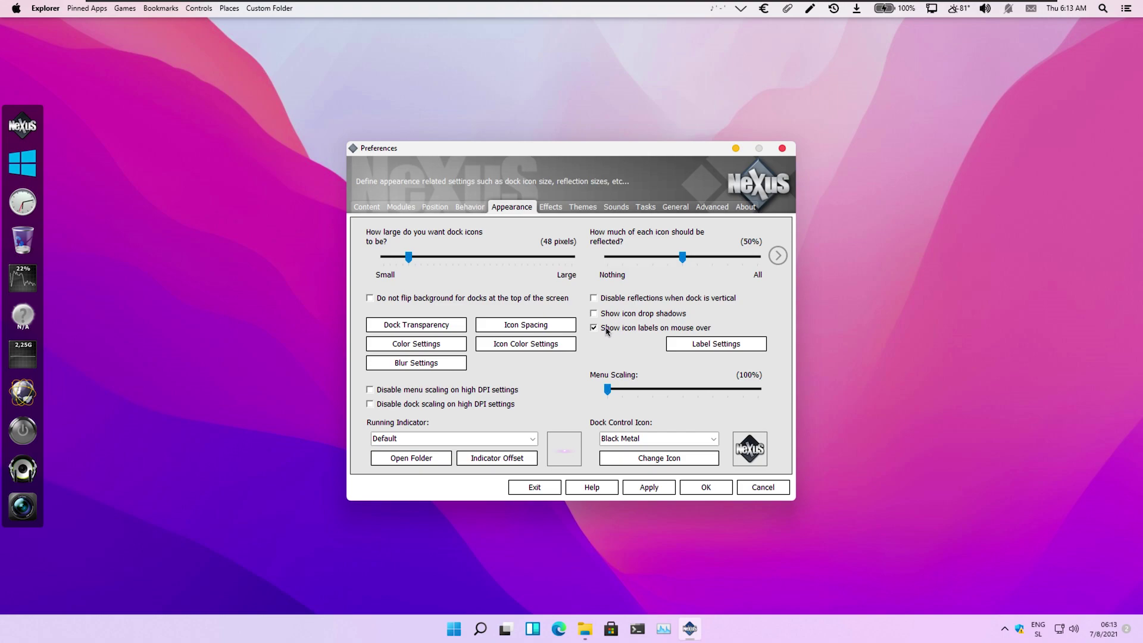
# Set icon reflection to 0%, turn off icon labels on mouse over and make the dock slightly transparent, then minimize the Nexus preferences
pyautogui.moveTo(683, 256); pyautogui.dragTo(594, 259)
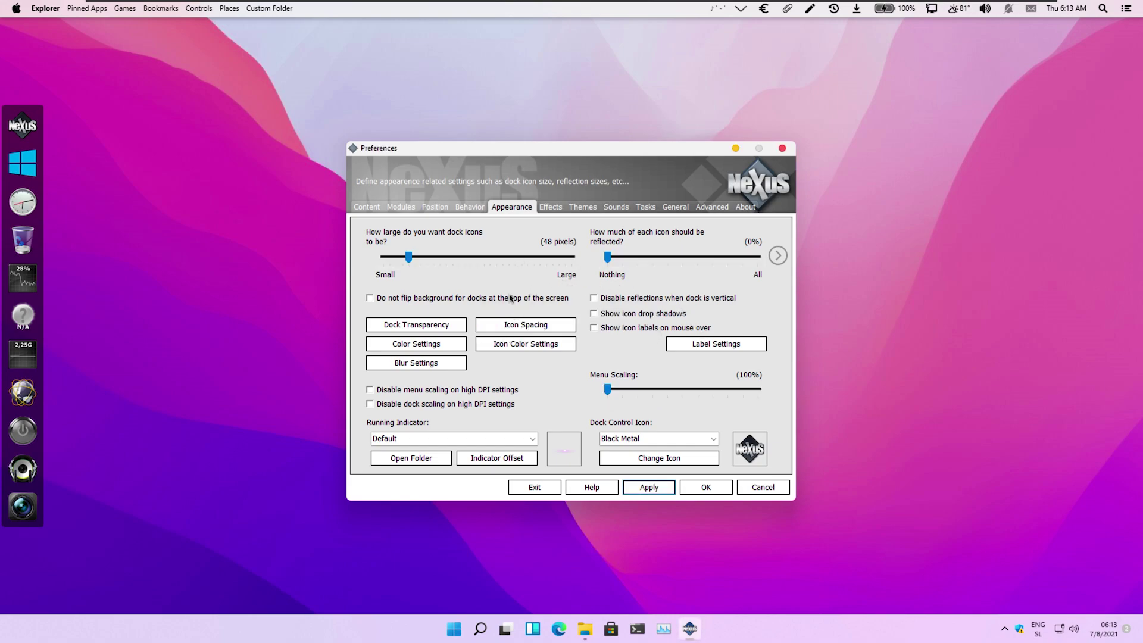
pyautogui.click(447, 328)
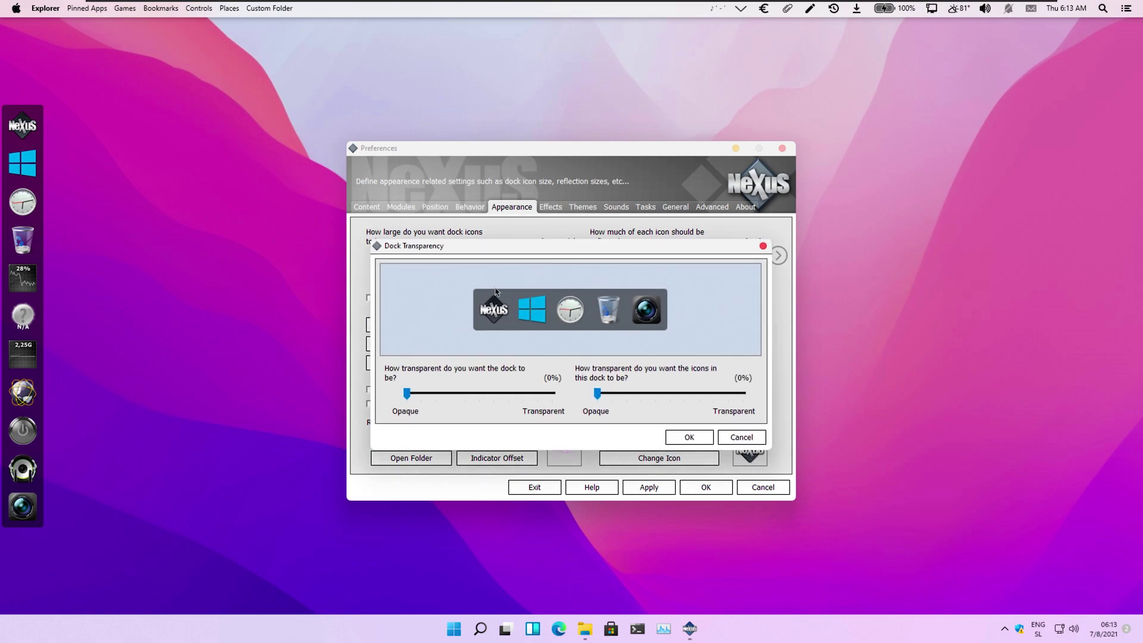
pyautogui.moveTo(409, 397); pyautogui.dragTo(431, 396)
pyautogui.press('Return')
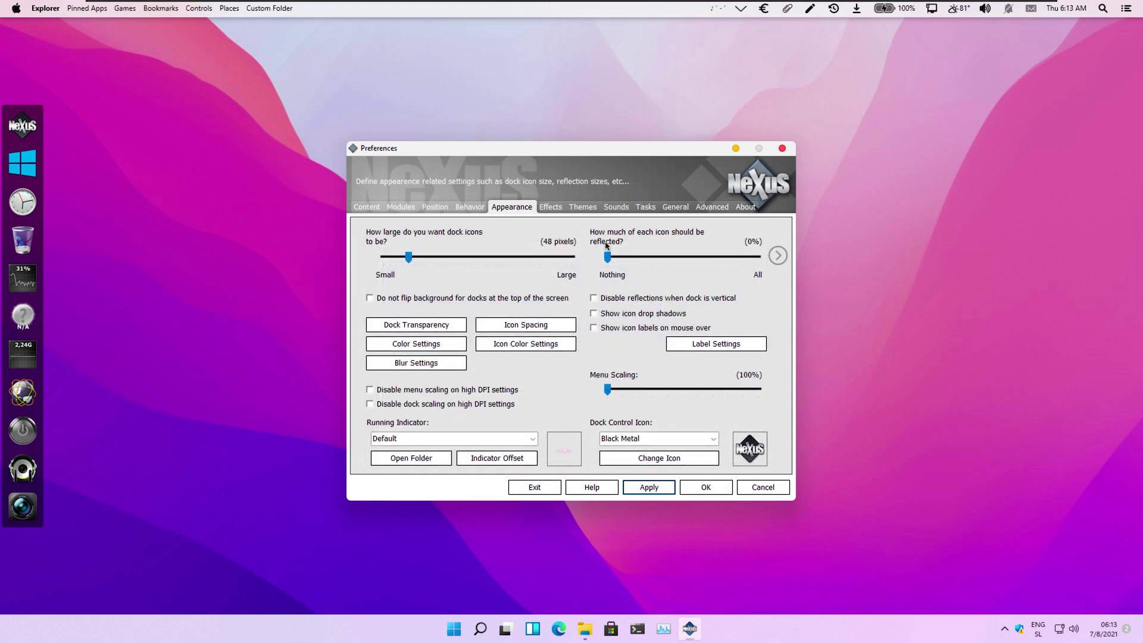
pyautogui.click(736, 150)
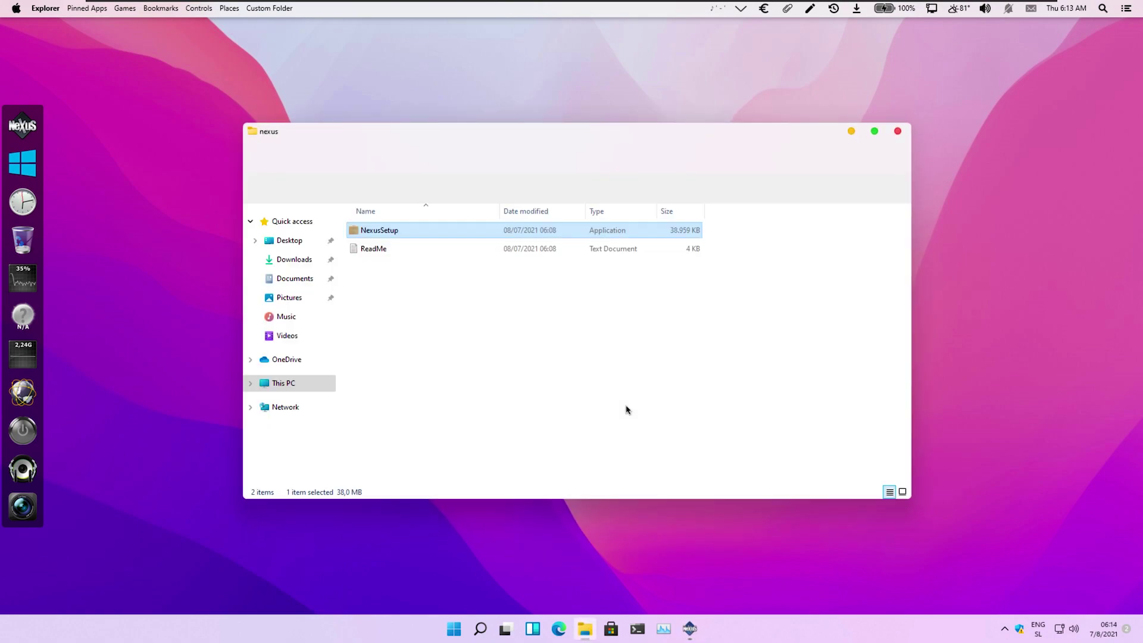
# Extract the big_sur_skin_for_nexus_dock ZIP archive in Downloads to the default destination
pyautogui.click(288, 260)
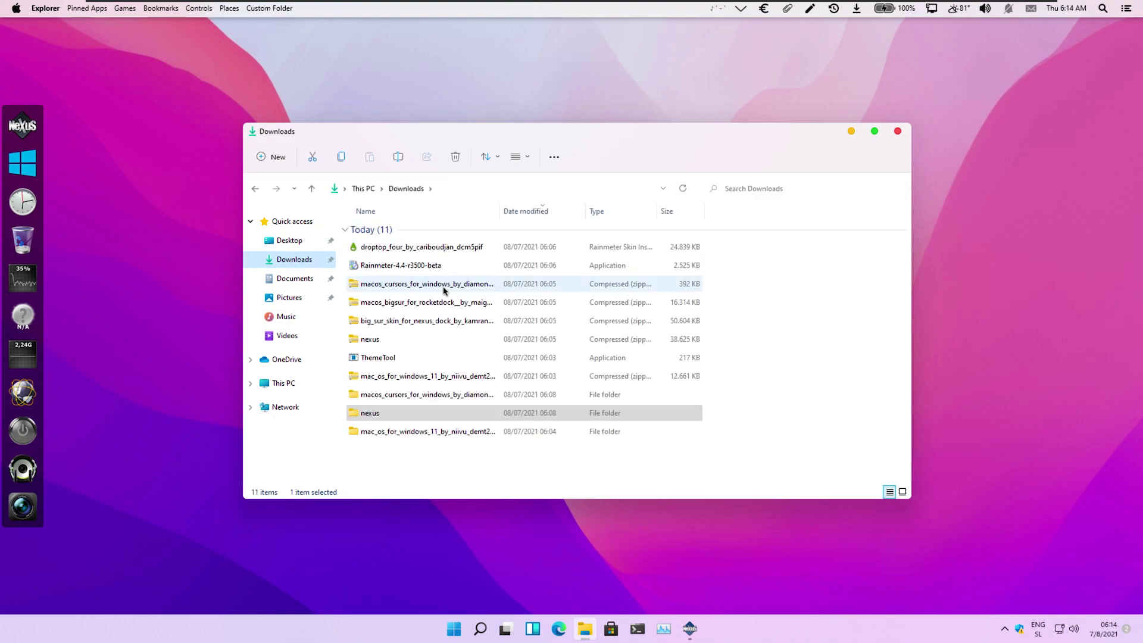
pyautogui.click(454, 325)
pyautogui.rightClick(456, 326)
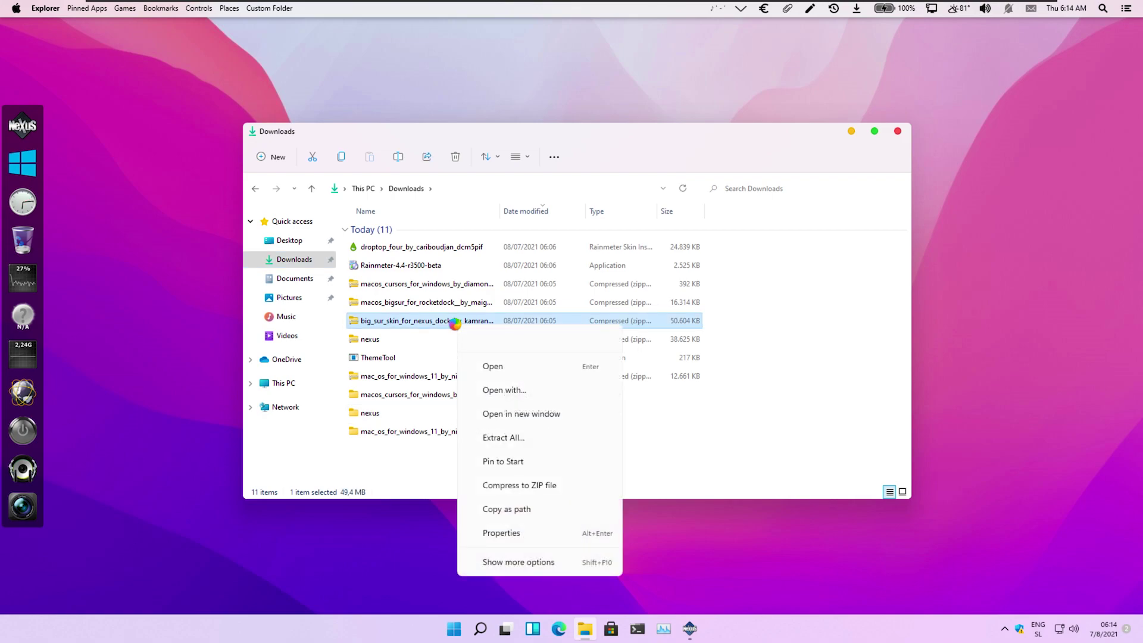
pyautogui.click(525, 437)
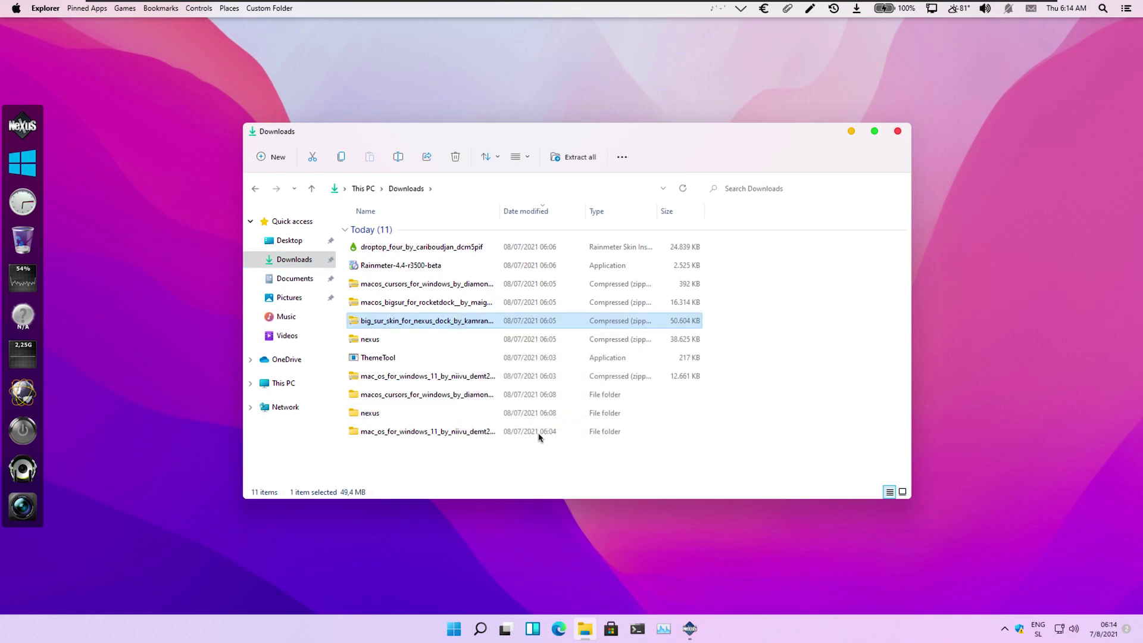
pyautogui.click(677, 436)
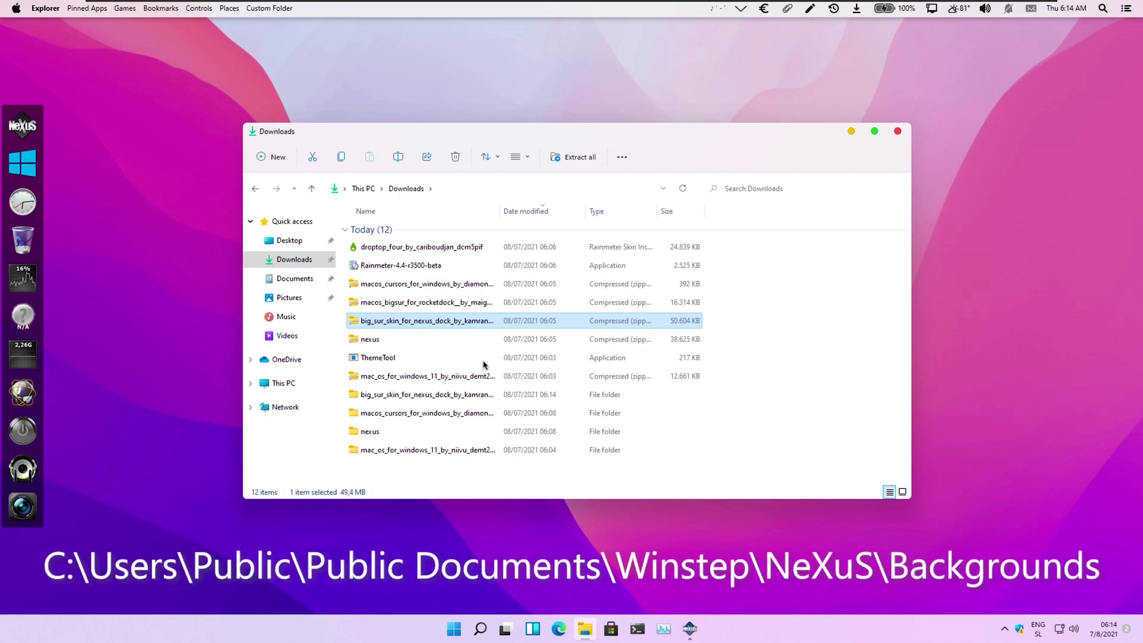
# Copy the Themes folder from the extracted big_sur_skin_for_nexus_dock folder and open a second File Explorer window
pyautogui.click(441, 397)
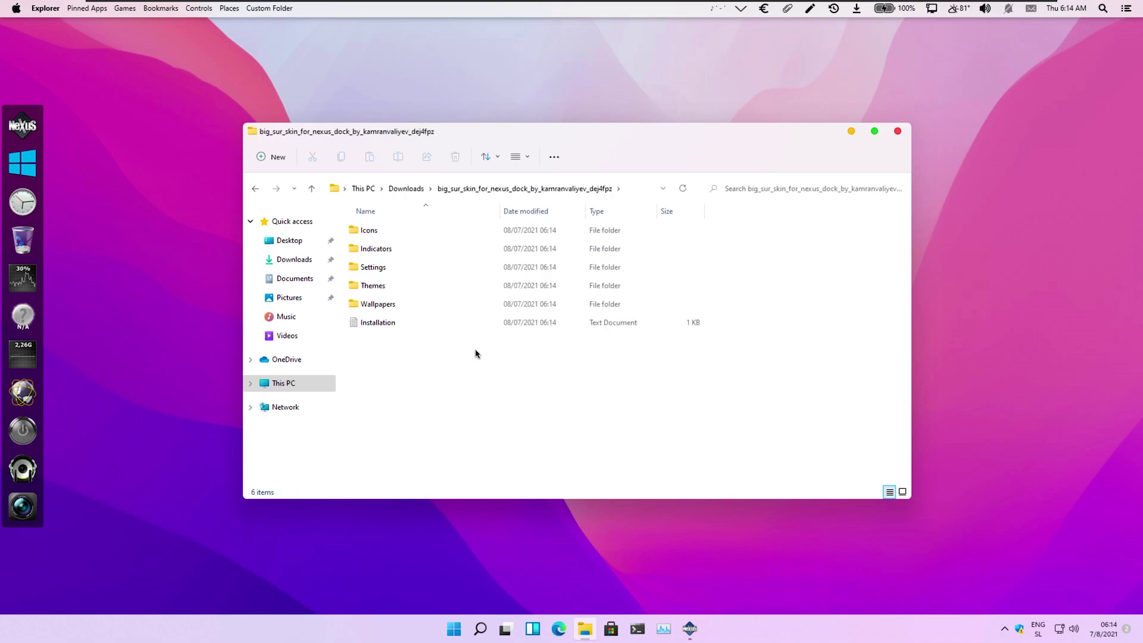
pyautogui.click(383, 288)
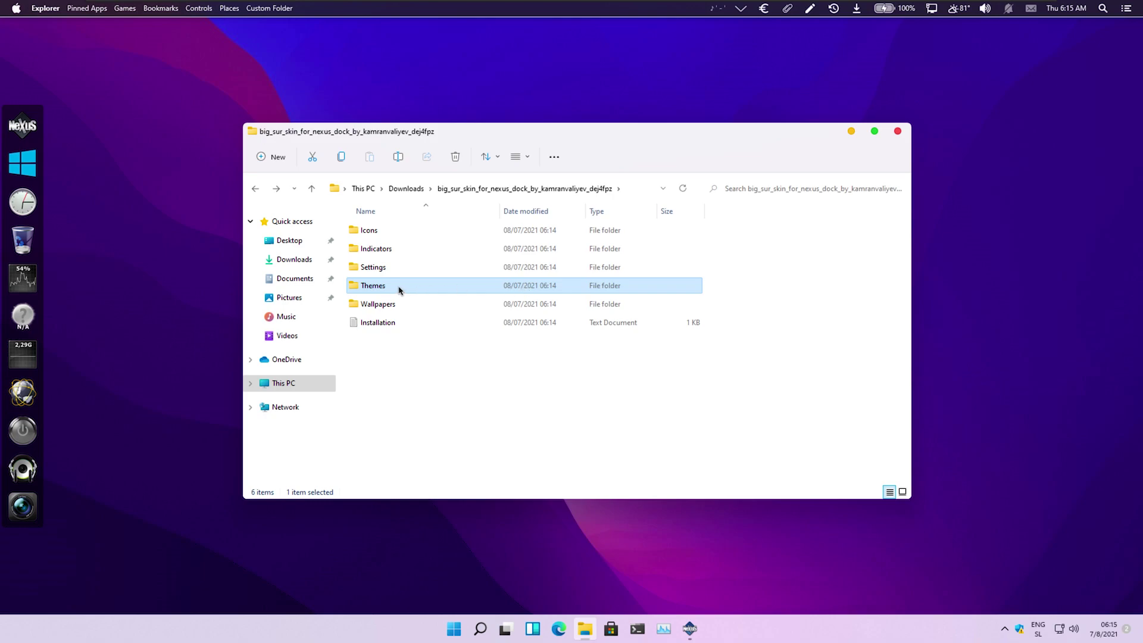
pyautogui.rightClick(399, 290)
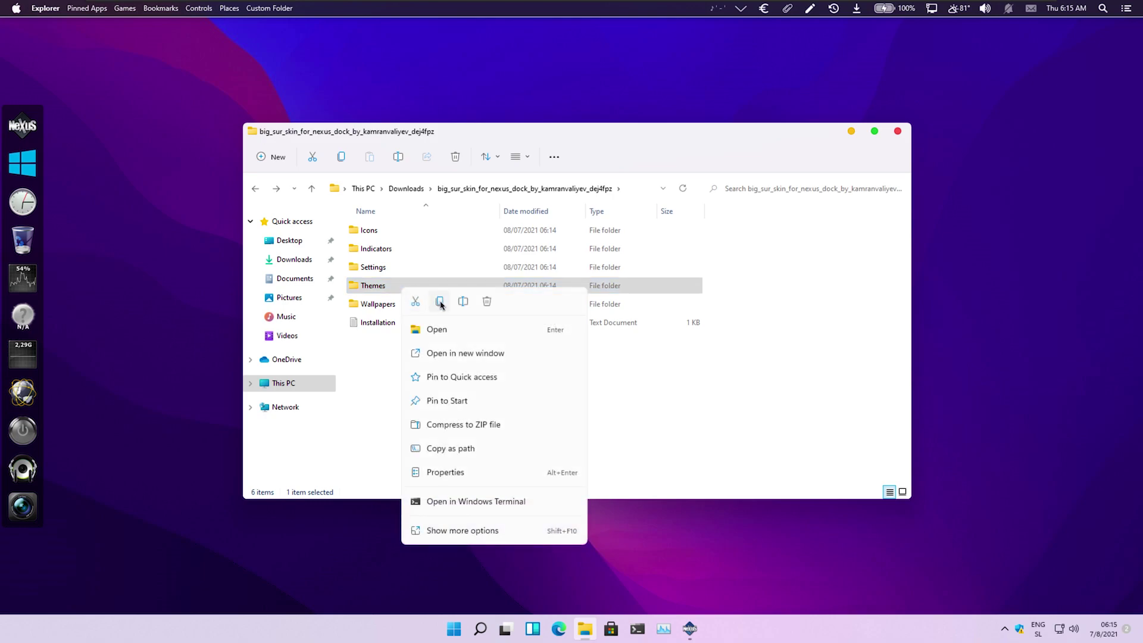
pyautogui.click(548, 524)
pyautogui.click(592, 622)
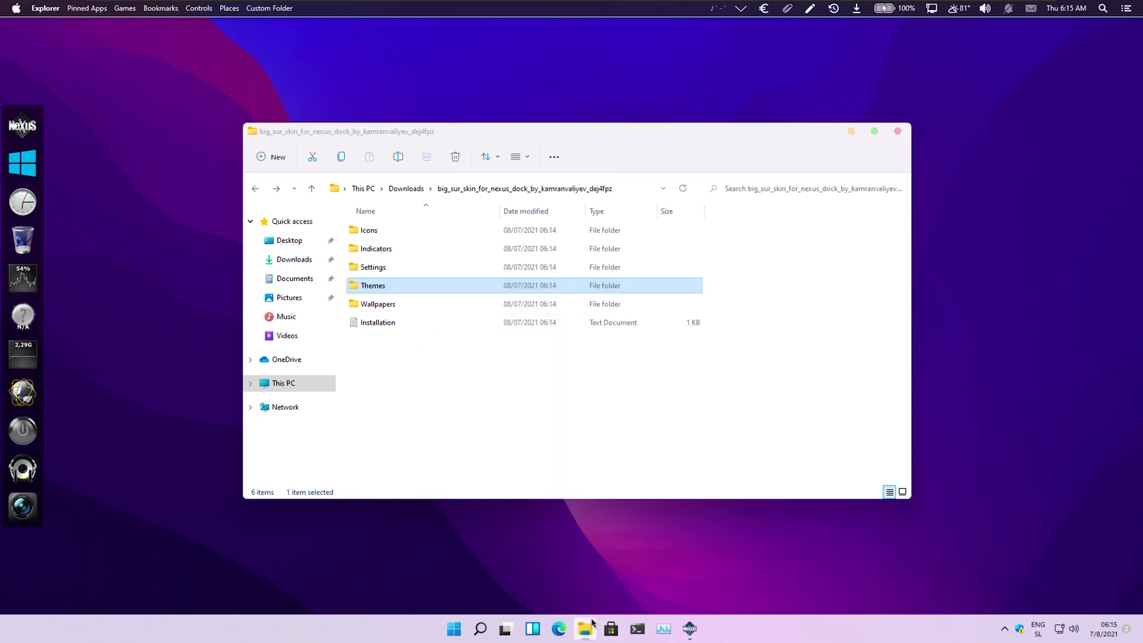
pyautogui.rightClick(591, 622)
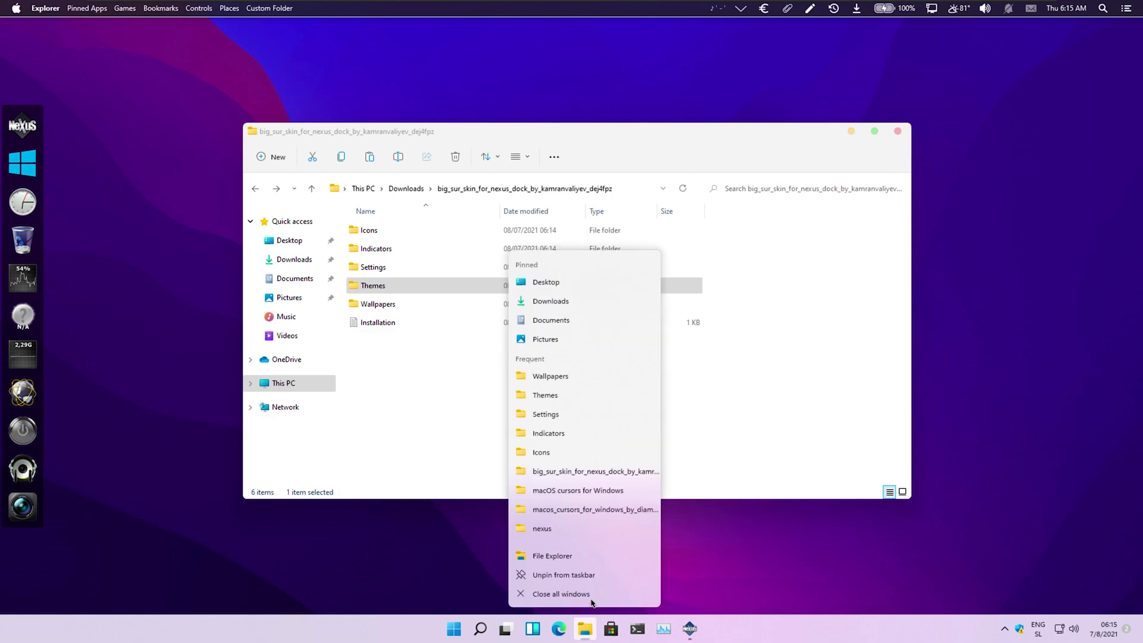
pyautogui.click(578, 558)
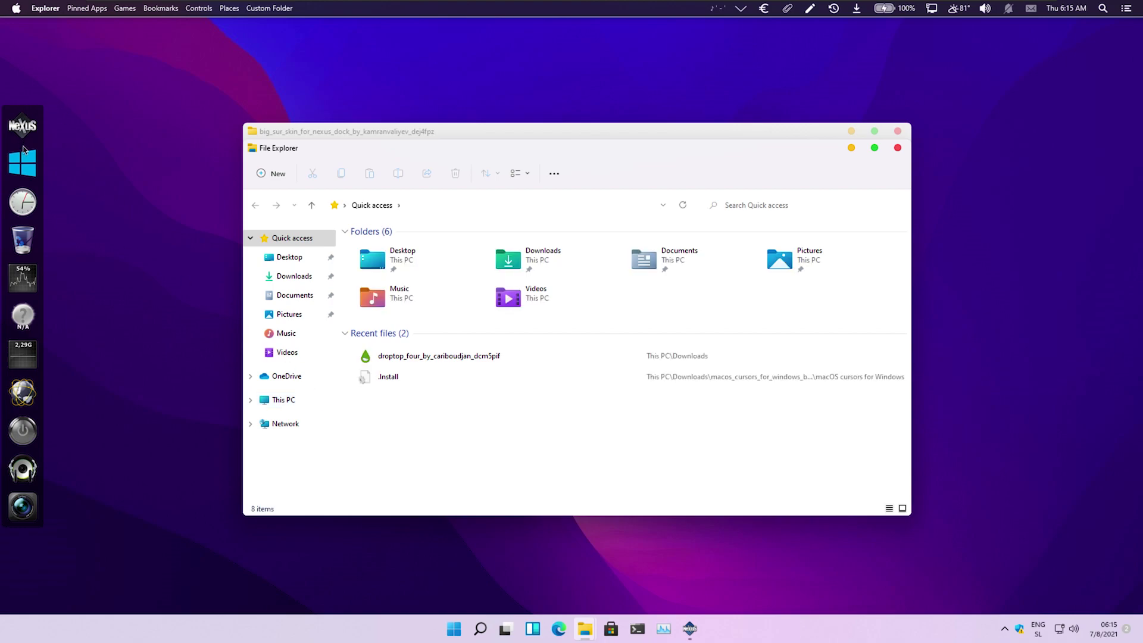
# Permanently remove the Clock Module from the Nexus dock and confirm the removal
pyautogui.click(26, 203)
pyautogui.rightClick(27, 203)
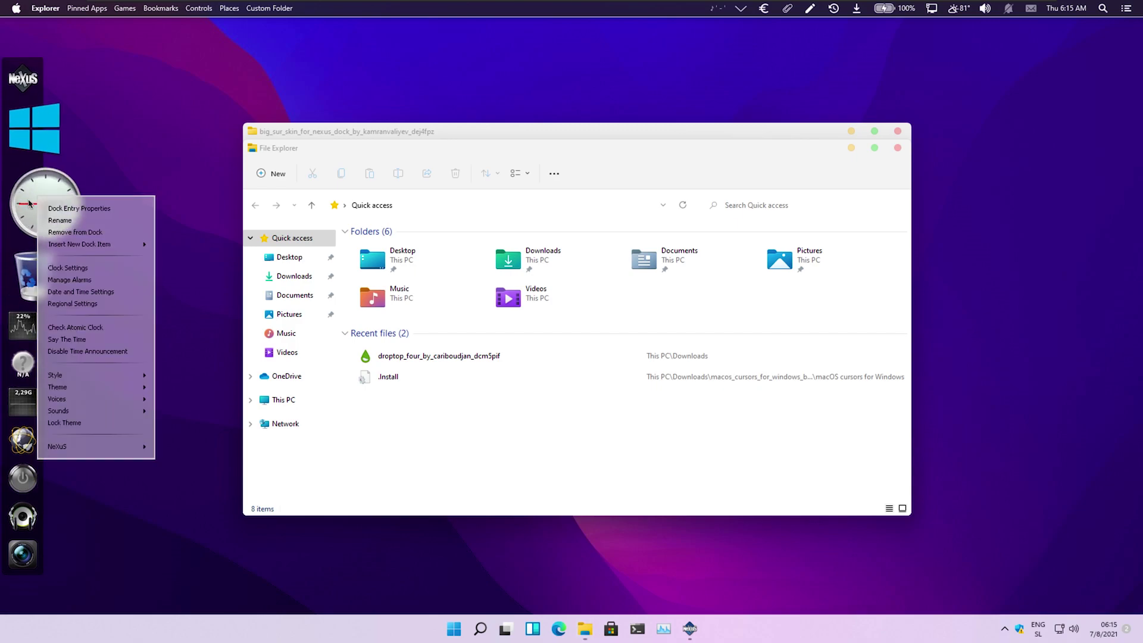
pyautogui.click(81, 232)
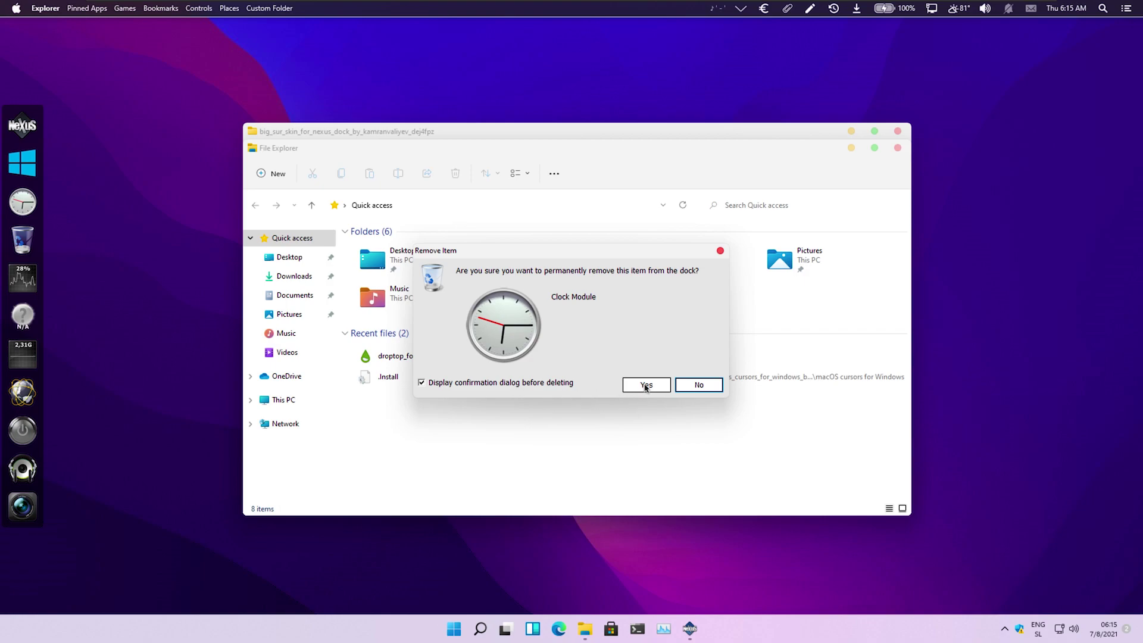
pyautogui.press('Tab')
pyautogui.press('space')
pyautogui.press('Return')
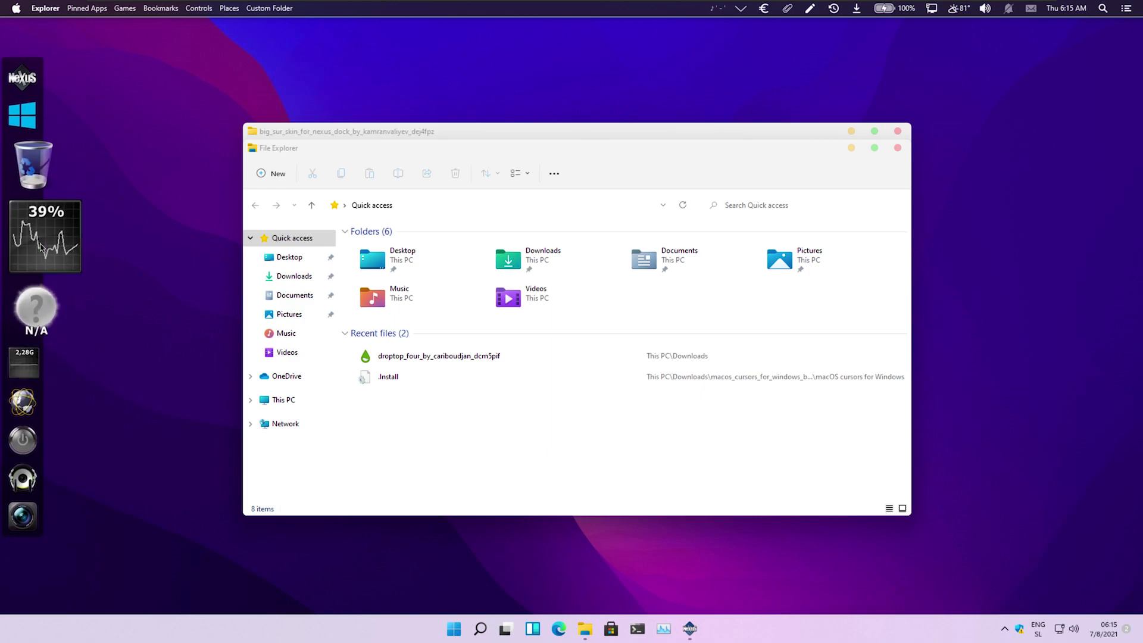
# Remove the CPU meter, weather and RAM meter modules from the Nexus dock
pyautogui.rightClick(40, 246)
pyautogui.press('Escape')
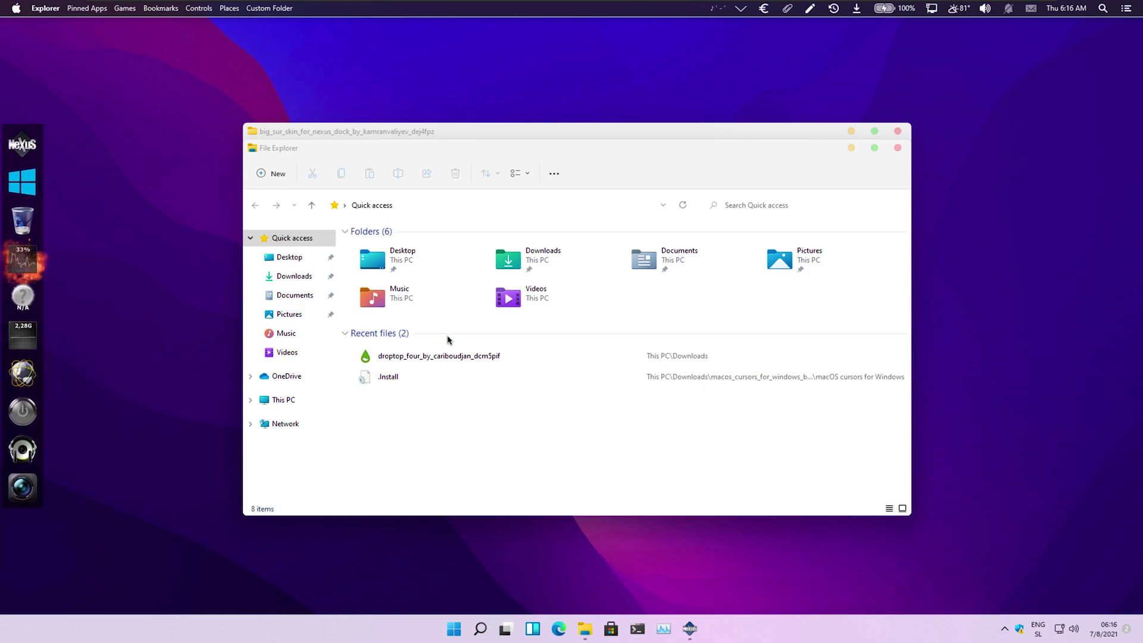
pyautogui.rightClick(29, 260)
pyautogui.click(75, 292)
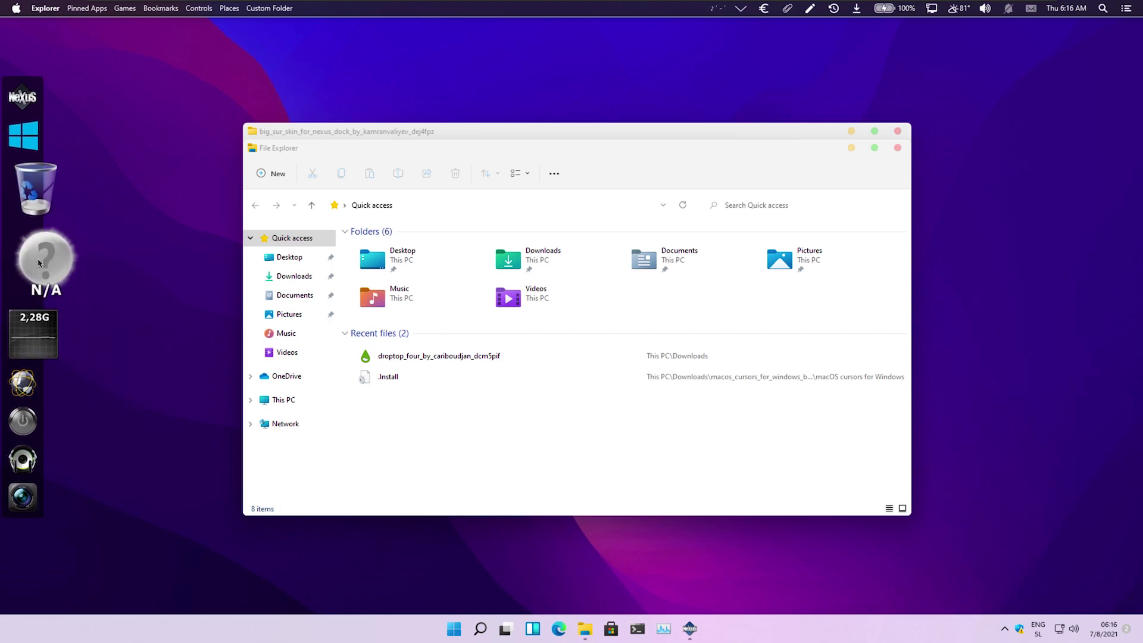
pyautogui.rightClick(27, 261)
pyautogui.click(82, 296)
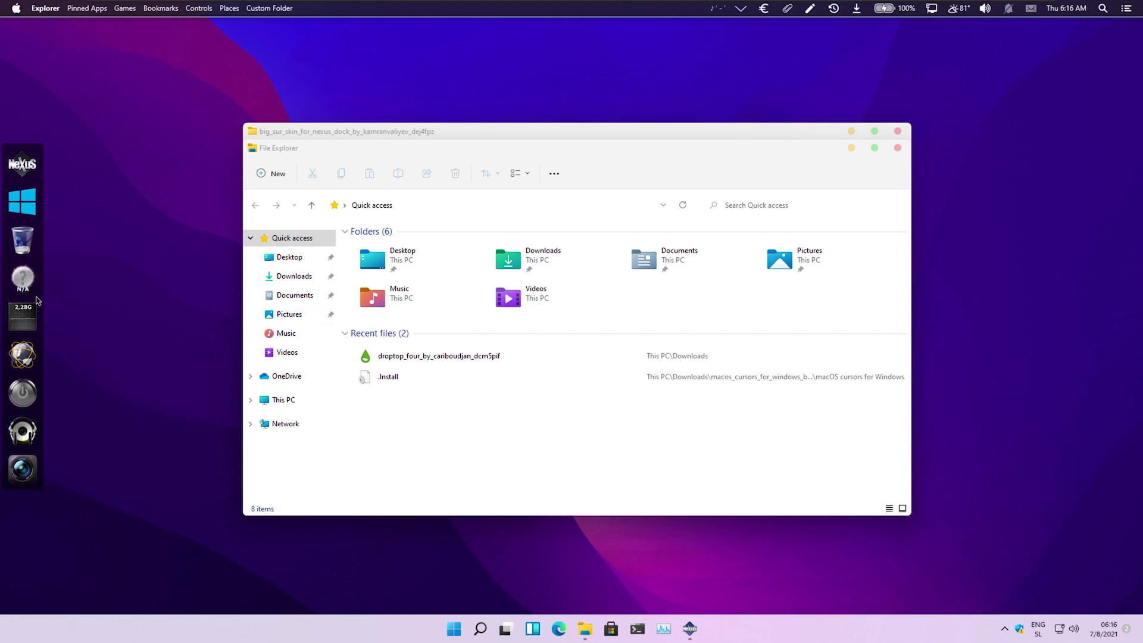
pyautogui.rightClick(29, 304)
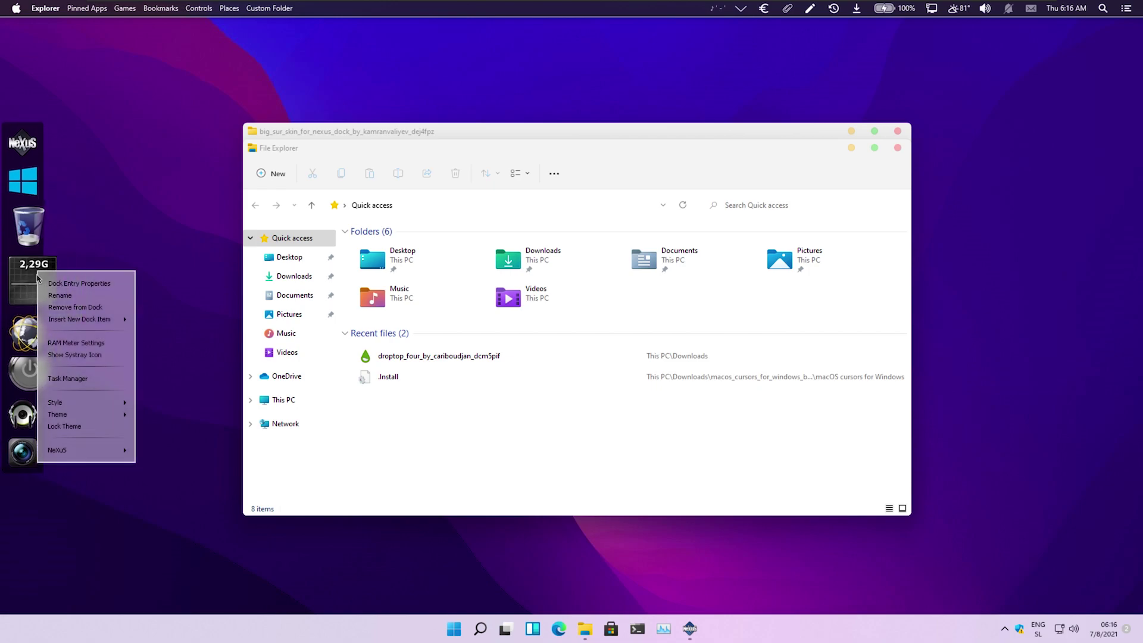
pyautogui.click(76, 307)
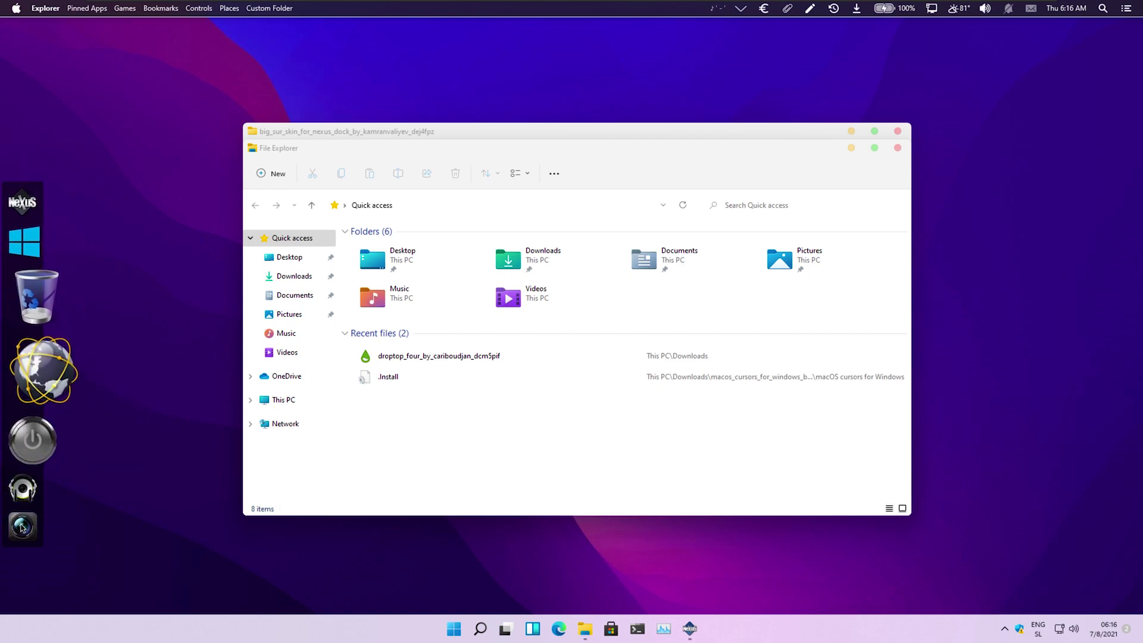
# Browse in the new File Explorer window to the Public folder under Users on Local Disk (C:)
pyautogui.click(487, 141)
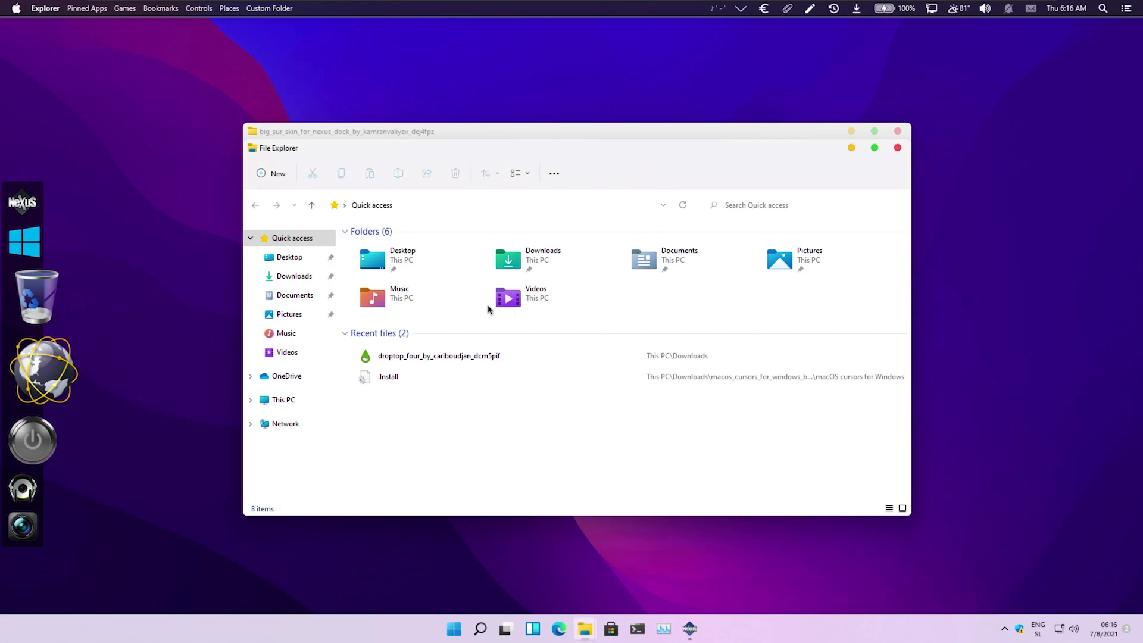
pyautogui.click(314, 405)
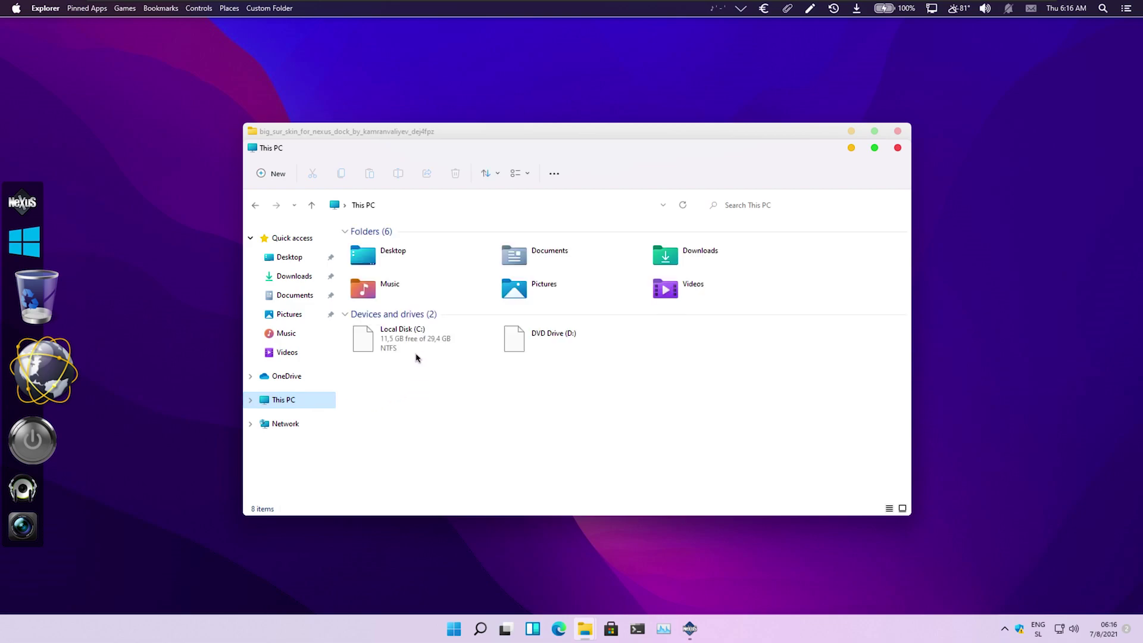
pyautogui.click(417, 343)
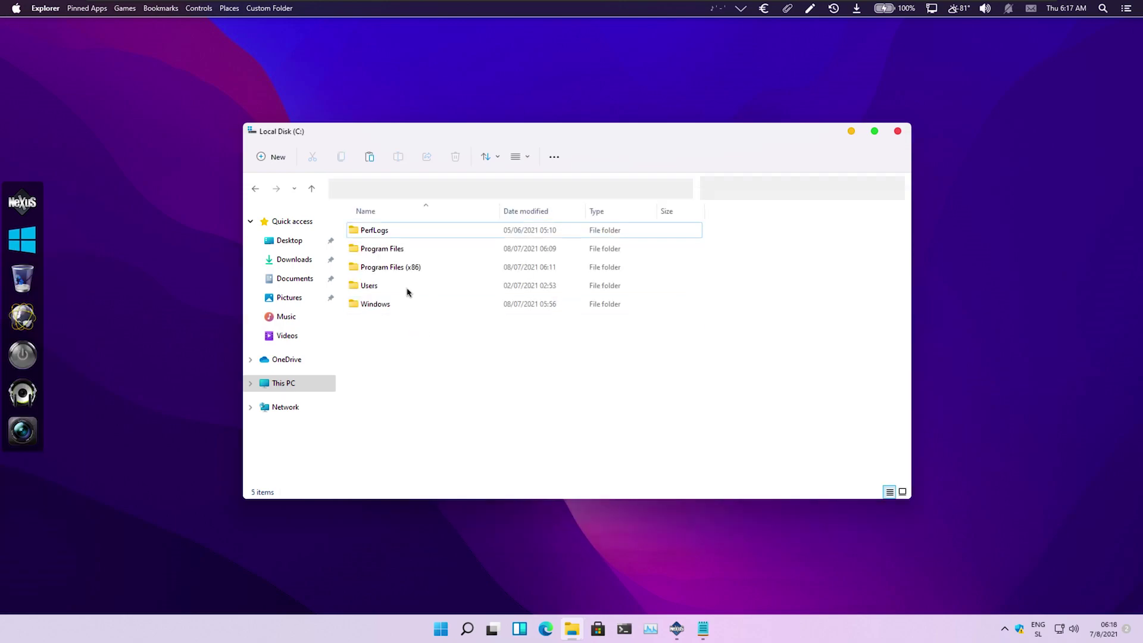
pyautogui.click(401, 287)
pyautogui.doubleClick(402, 286)
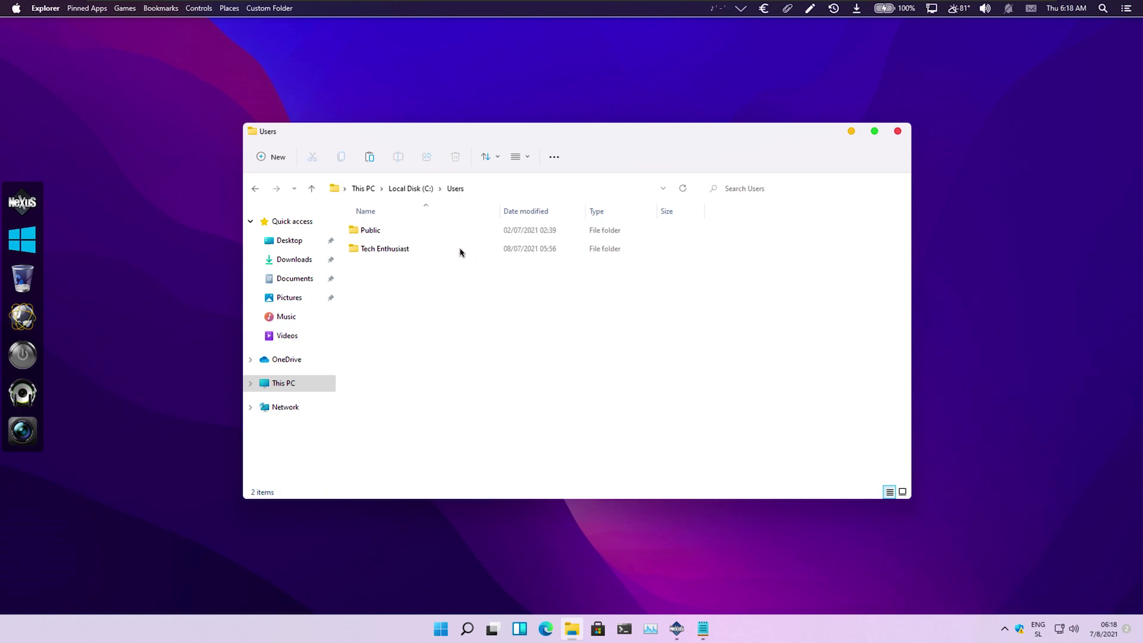
pyautogui.click(413, 230)
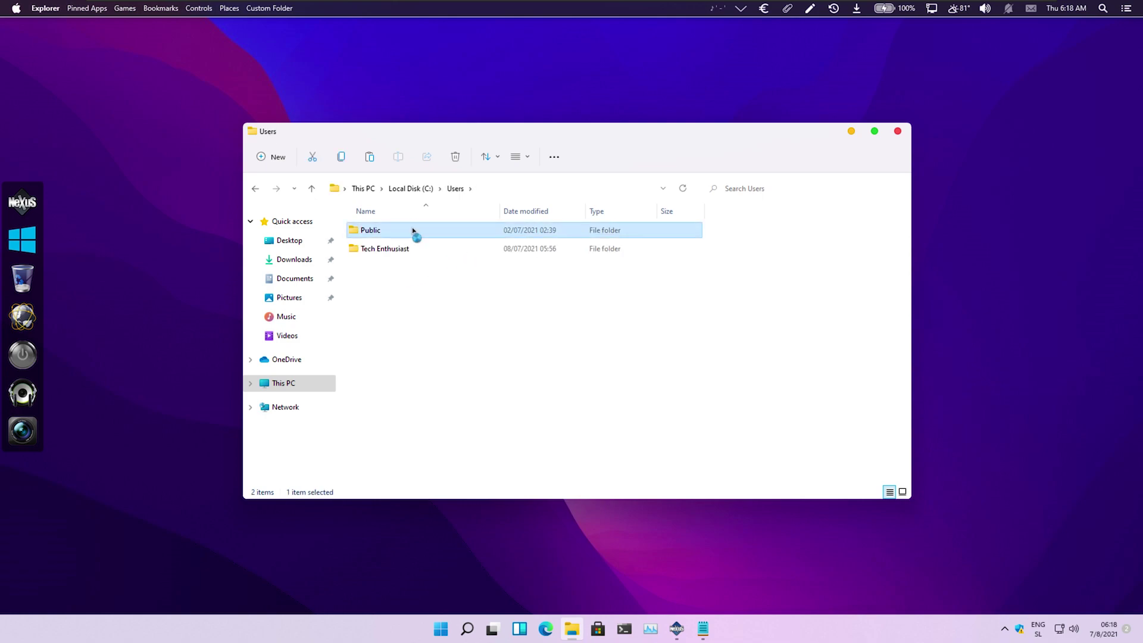
pyautogui.doubleClick(413, 230)
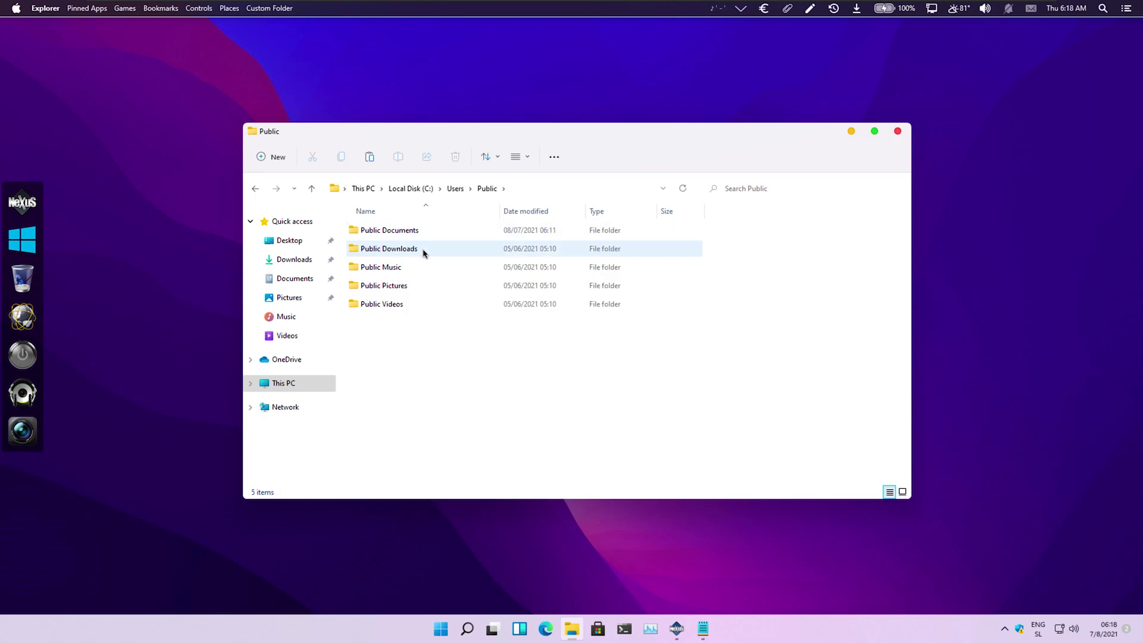
# Open the NeXuS folder inside Public Documents\Winstep
pyautogui.doubleClick(423, 232)
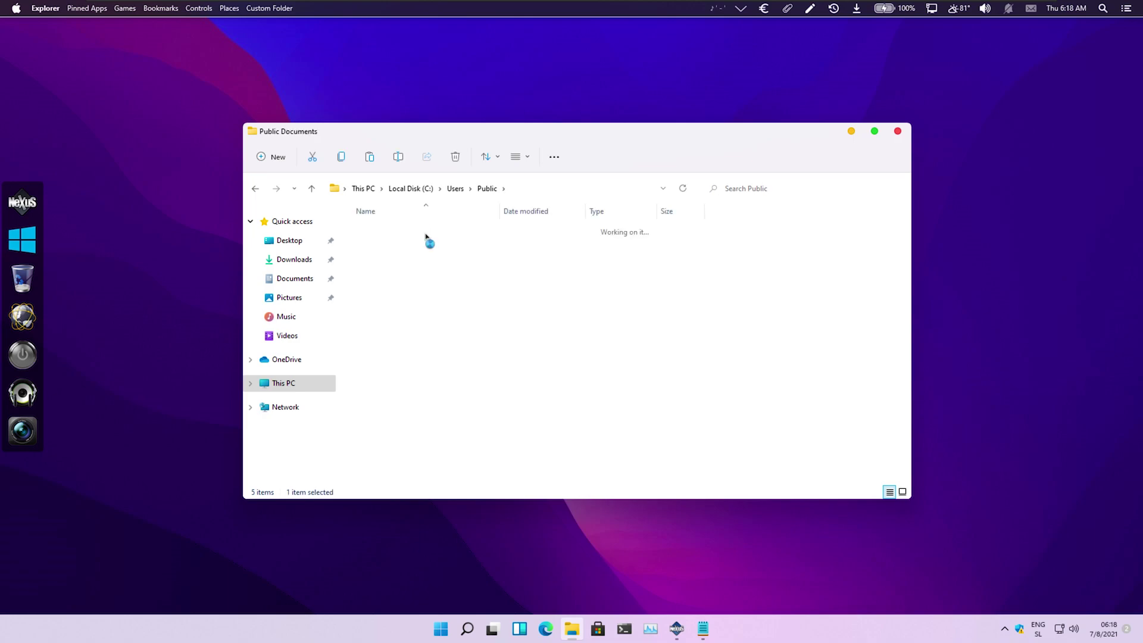
pyautogui.doubleClick(423, 233)
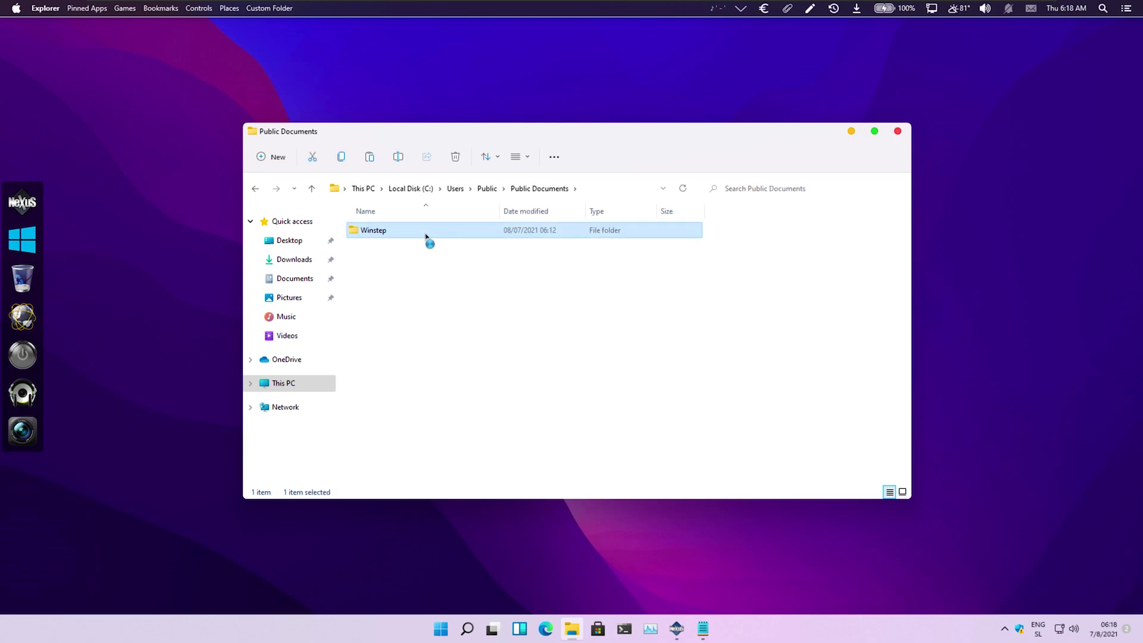
pyautogui.doubleClick(441, 270)
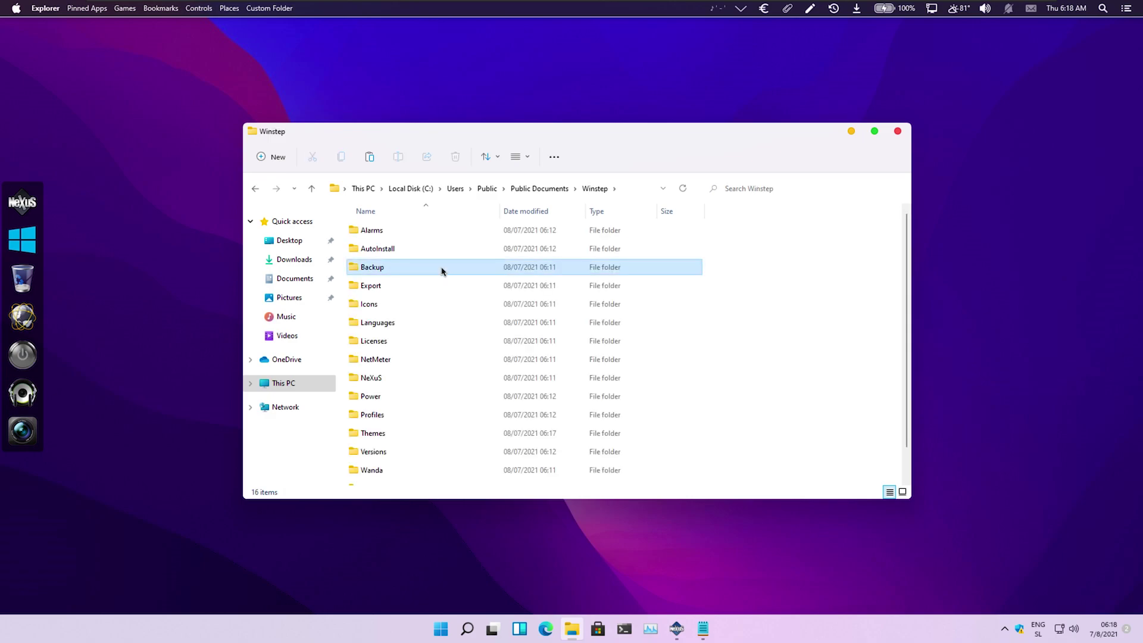
pyautogui.scroll(-1, 423, 323)
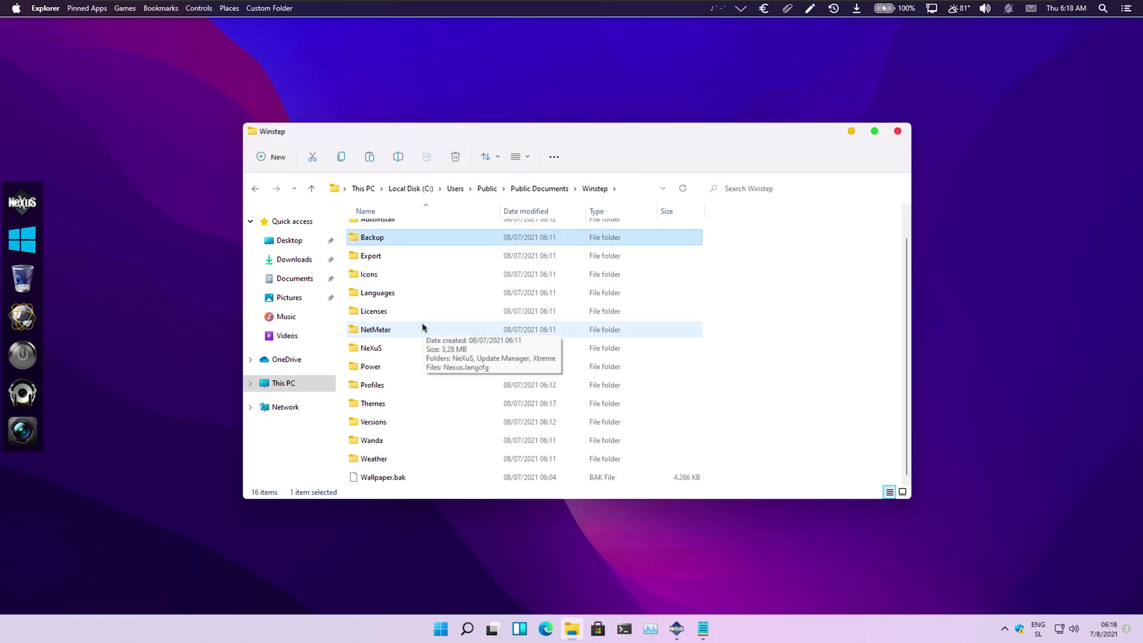
pyautogui.scroll(1, 423, 326)
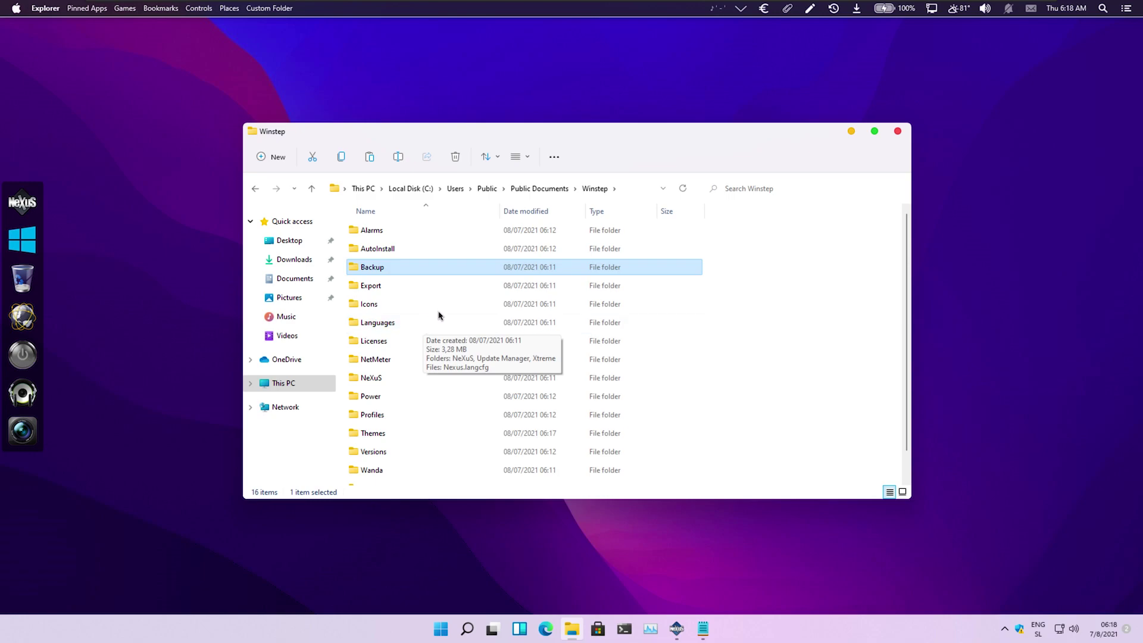
pyautogui.click(410, 380)
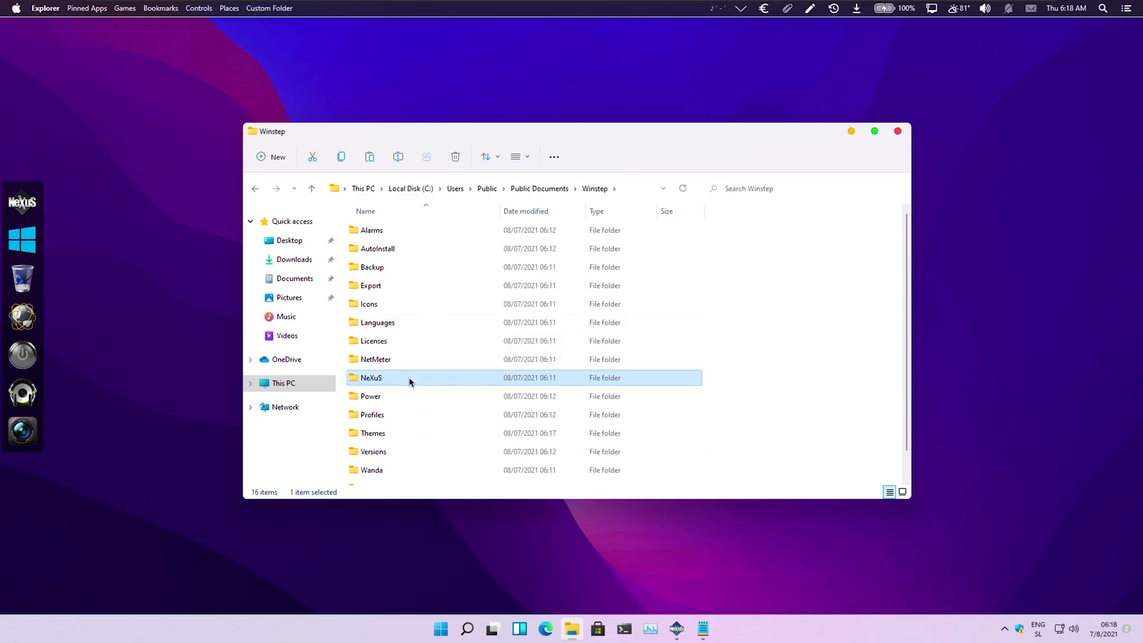
pyautogui.doubleClick(410, 381)
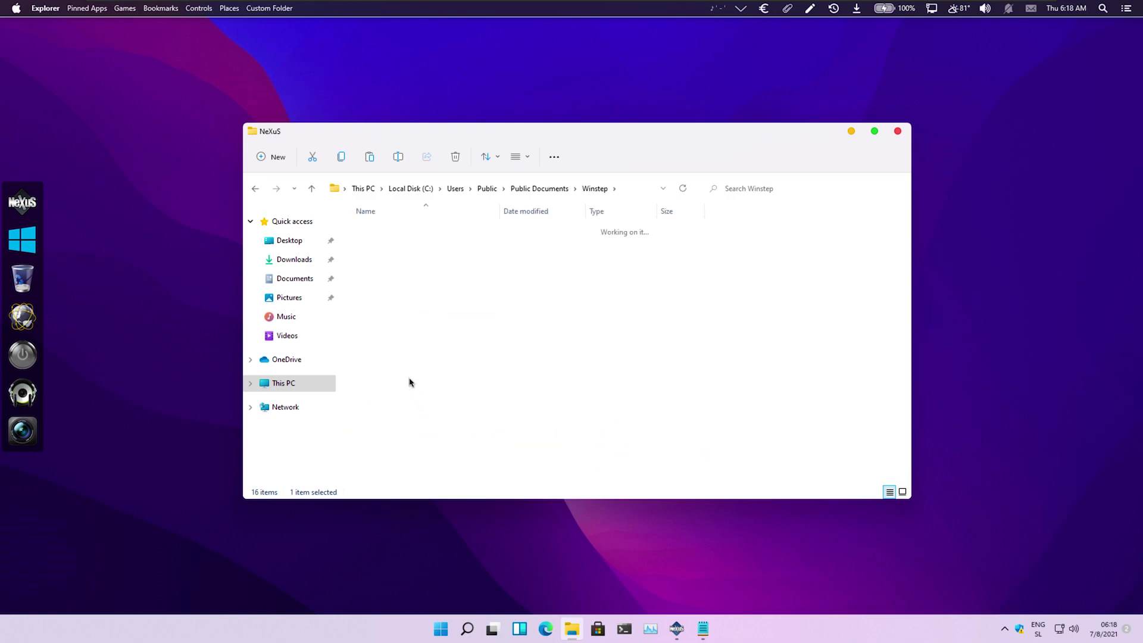
# Paste the copied Themes folder into the Backgrounds folder of NeXuS
pyautogui.click(450, 229)
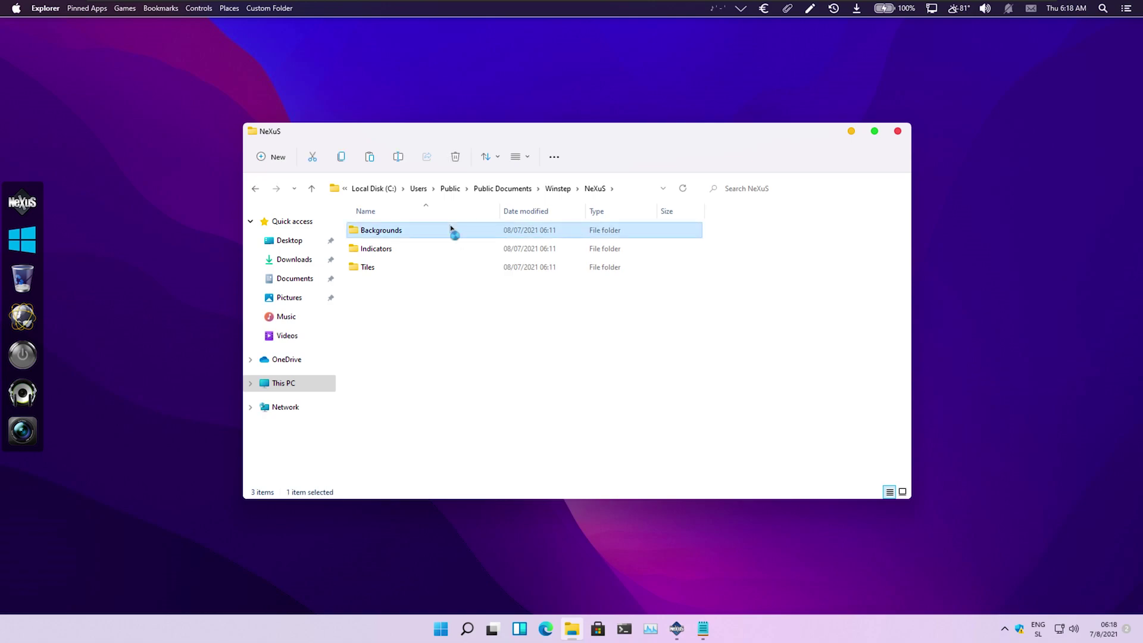
pyautogui.doubleClick(450, 230)
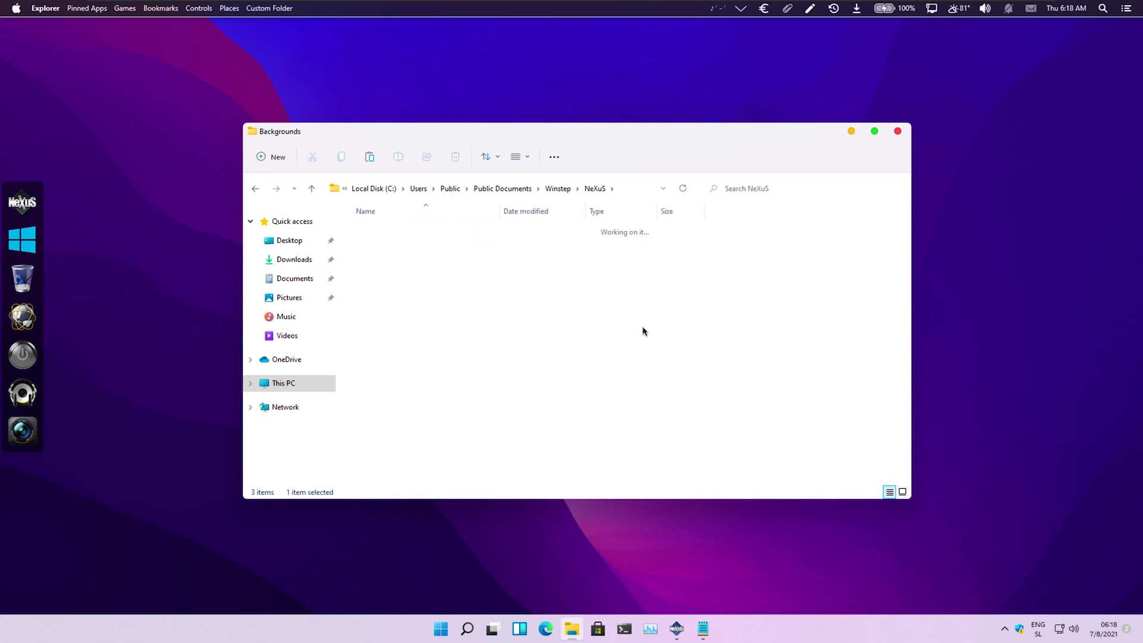
pyautogui.rightClick(452, 417)
pyautogui.press('Escape')
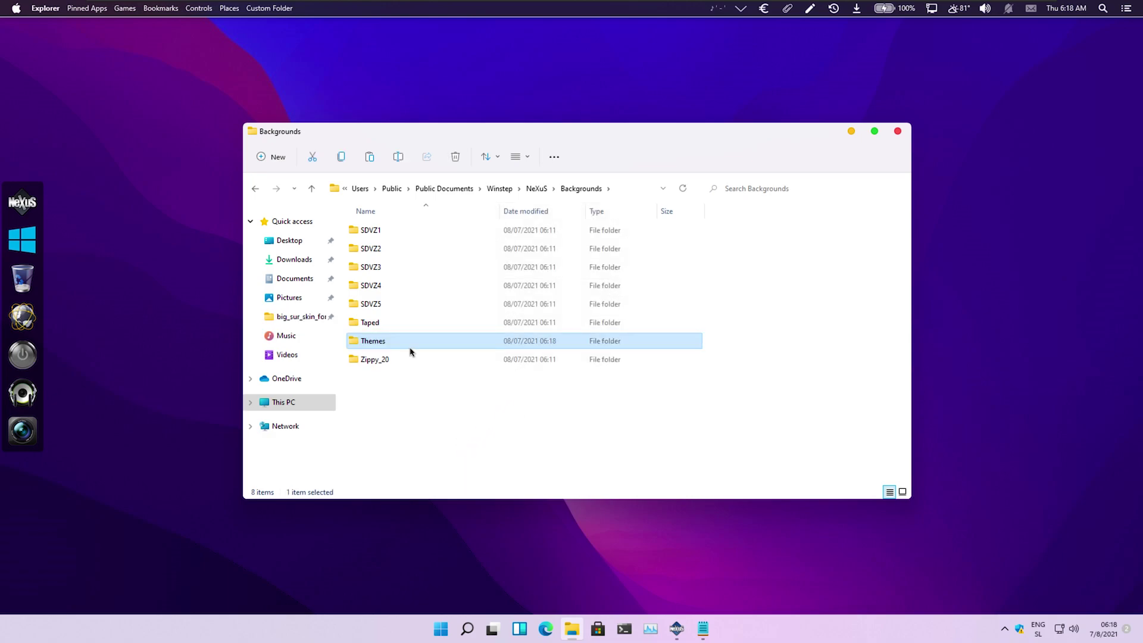
pyautogui.click(256, 188)
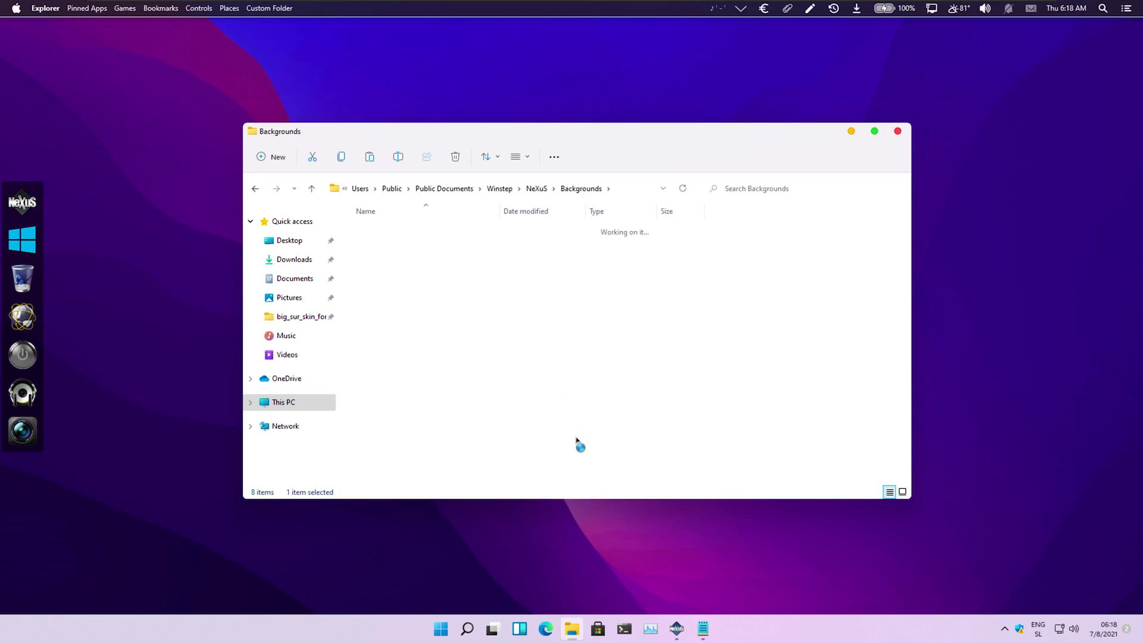
# Open a new File Explorer window and browse to the extracted big_sur_skin_for_nexus_dock folder in Downloads
pyautogui.rightClick(572, 629)
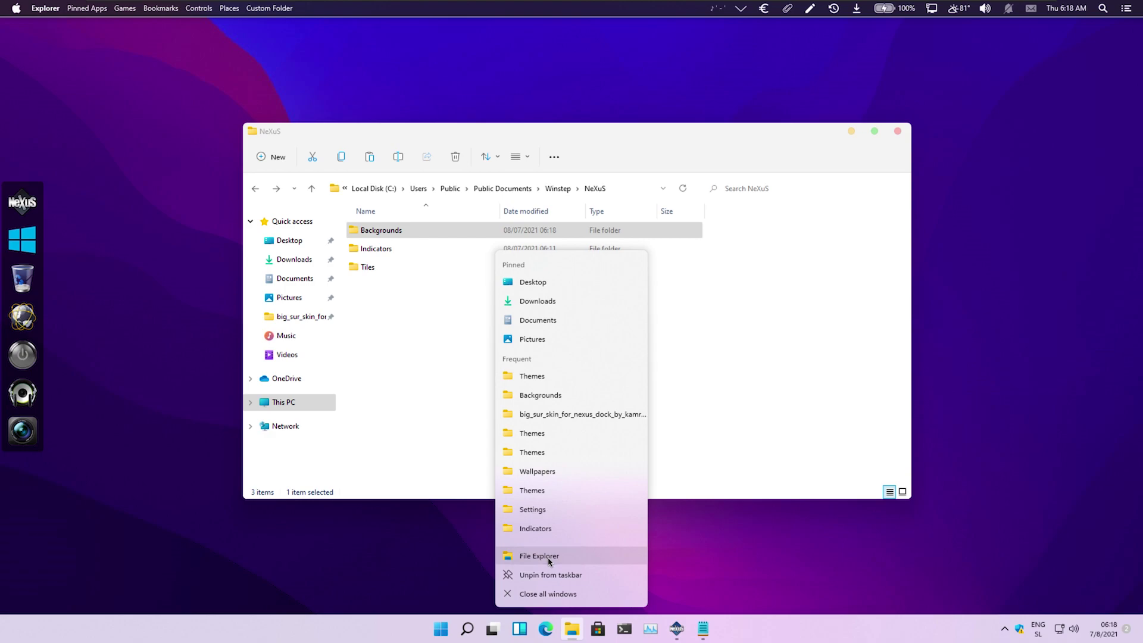
pyautogui.click(548, 562)
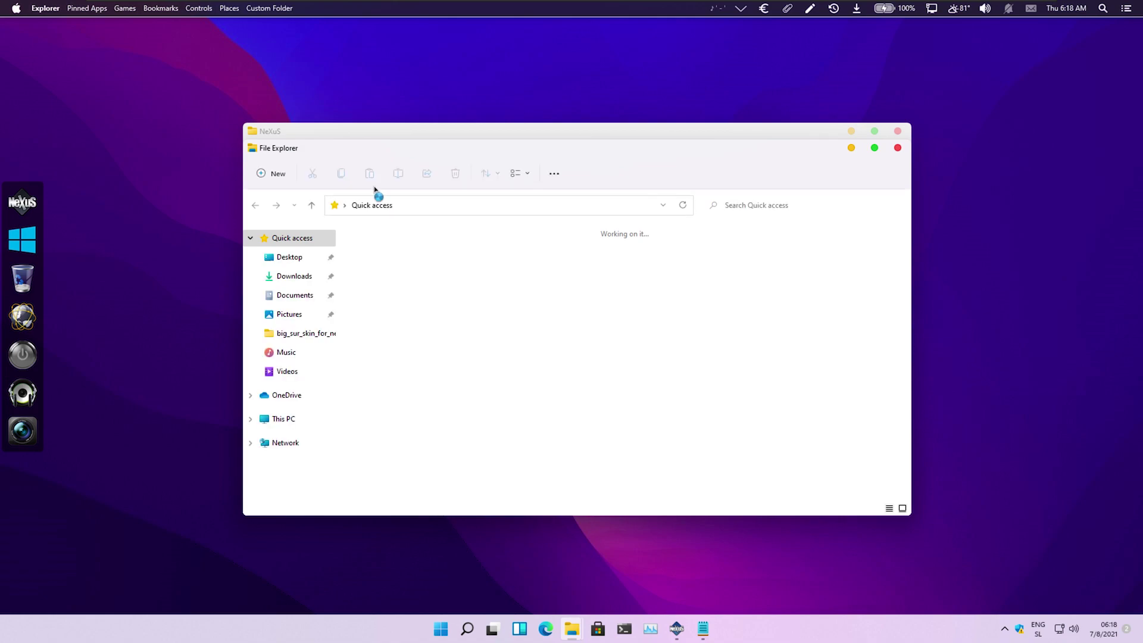
pyautogui.click(294, 276)
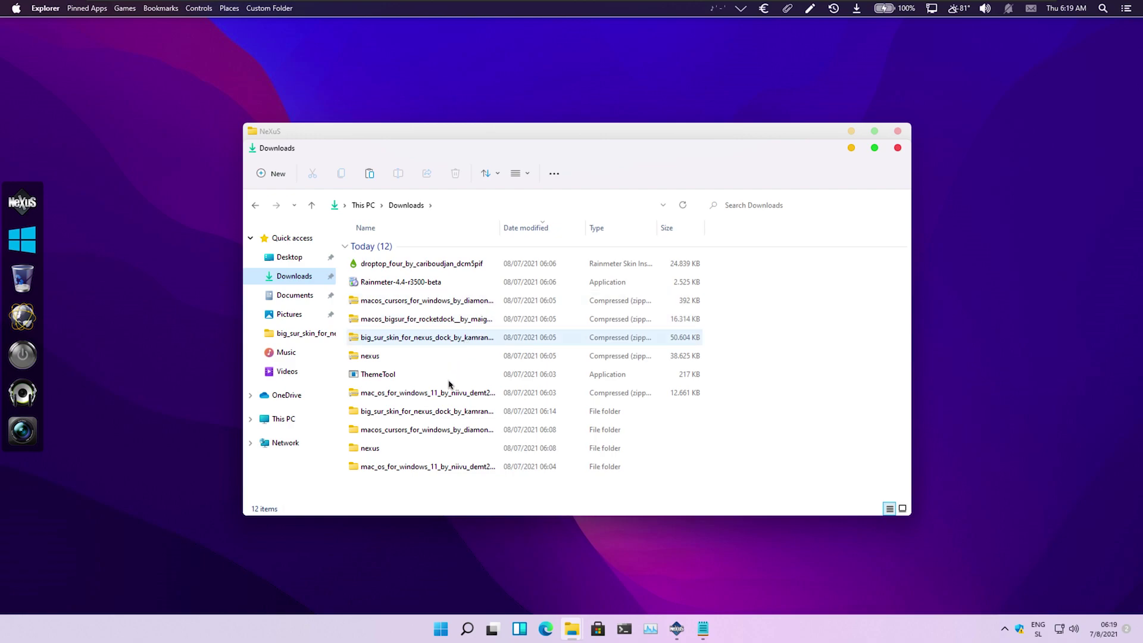
pyautogui.click(441, 412)
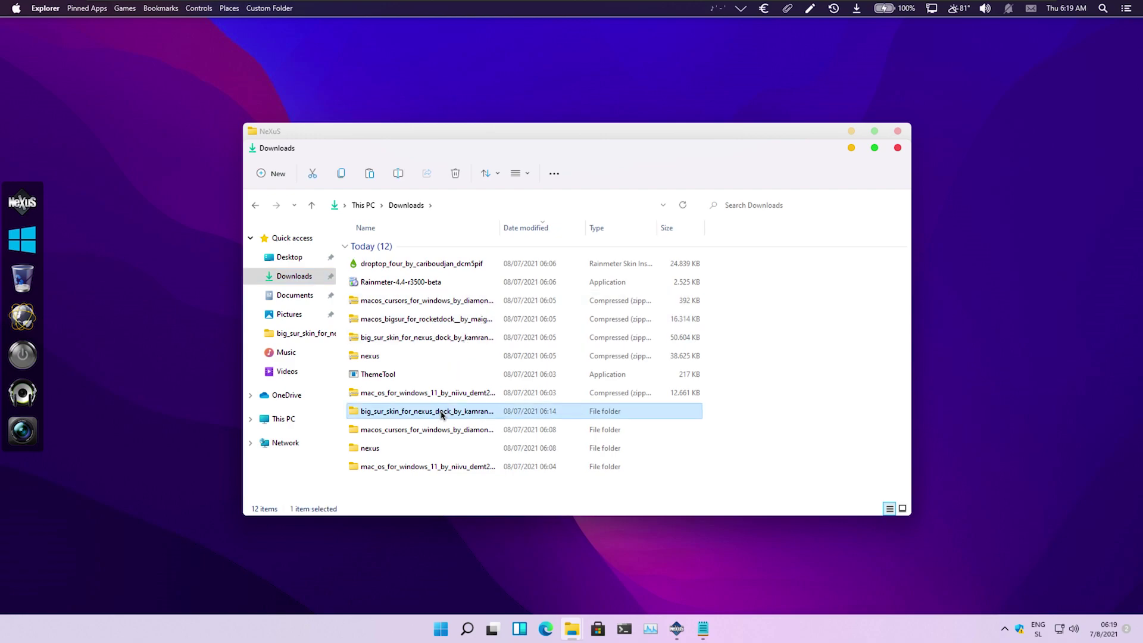
pyautogui.doubleClick(441, 411)
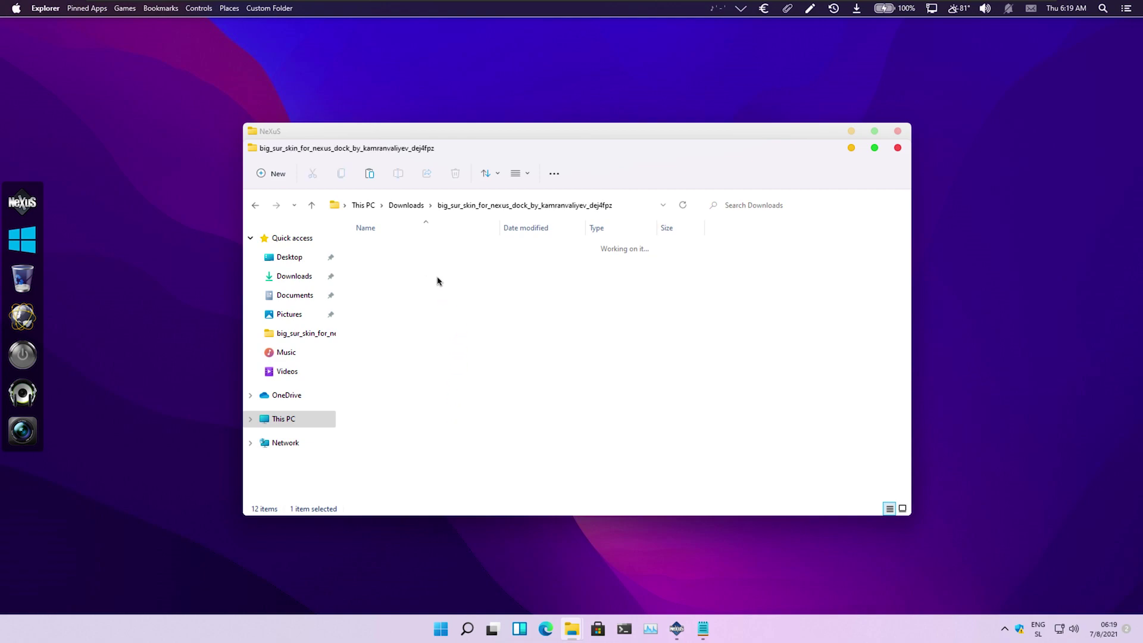
# Look into the Big Sur skin's Indicators folder, return to its parent and copy the Indicators folder
pyautogui.doubleClick(428, 266)
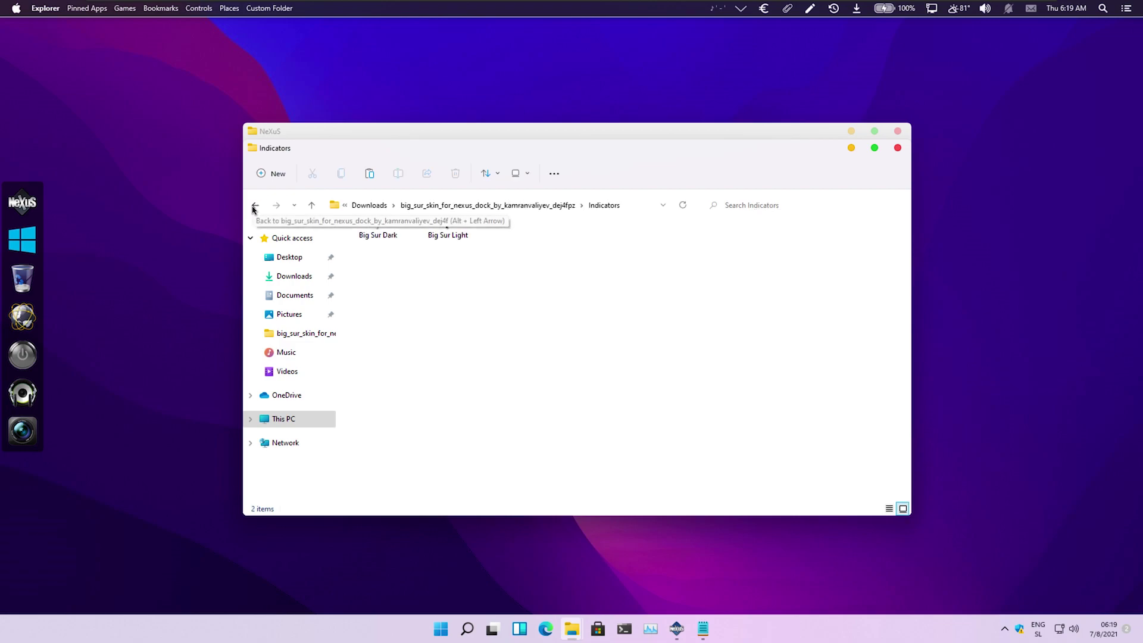
pyautogui.hotkey('alt', 'Left')
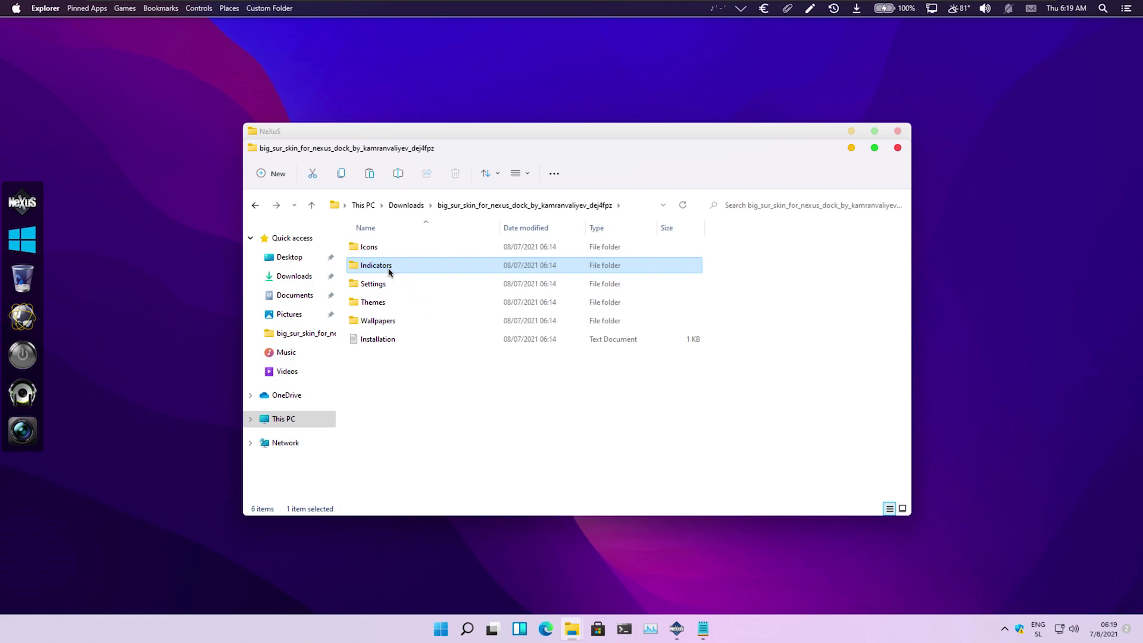
pyautogui.rightClick(390, 272)
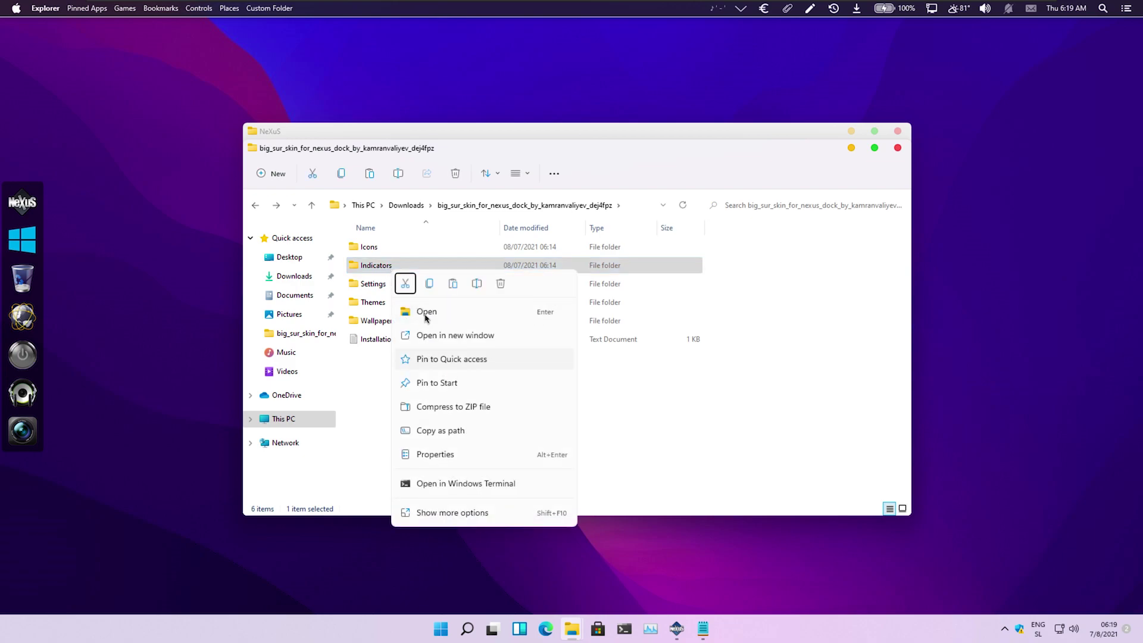
pyautogui.click(429, 283)
# Paste the copied Indicators folder into Winstep's NeXuS folder, then close that window and minimize the skin folder window
pyautogui.click(421, 130)
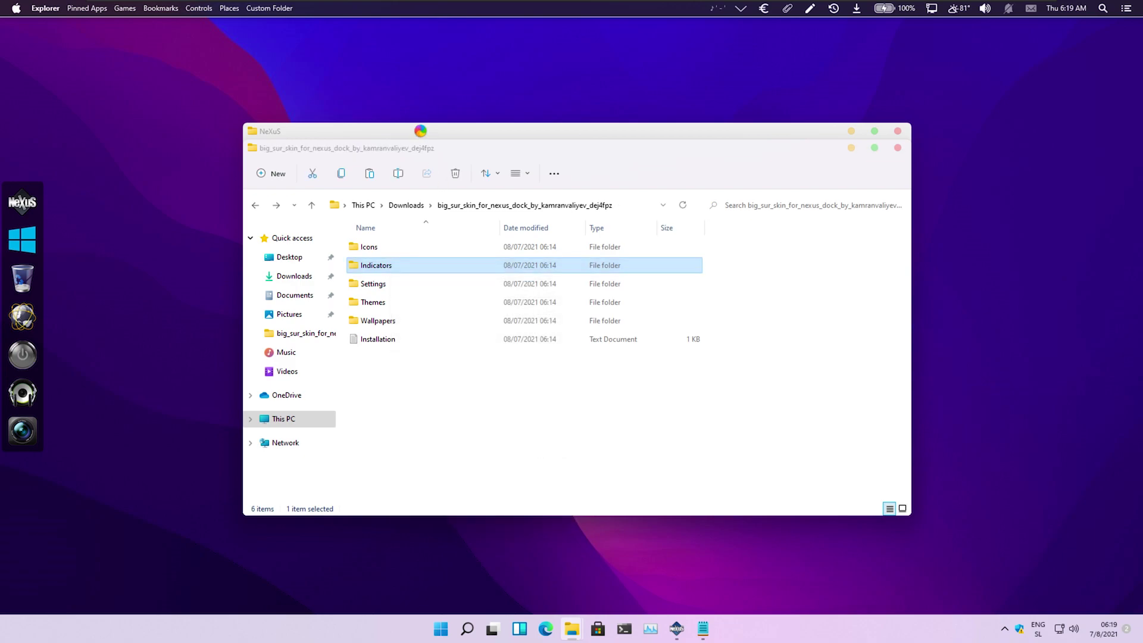
pyautogui.click(386, 250)
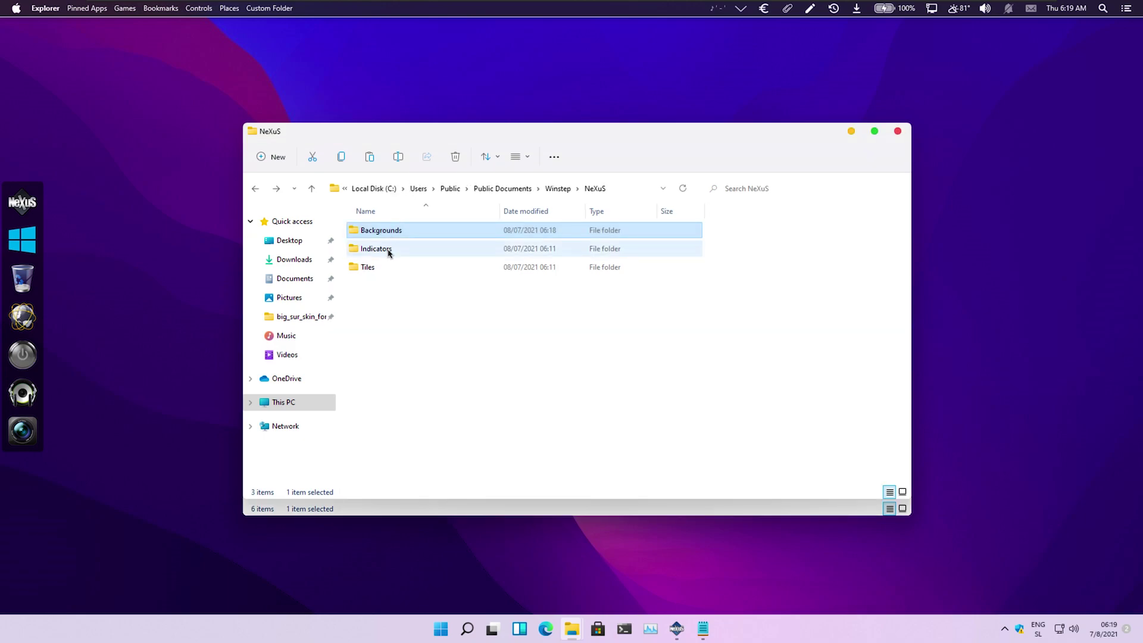
pyautogui.click(256, 188)
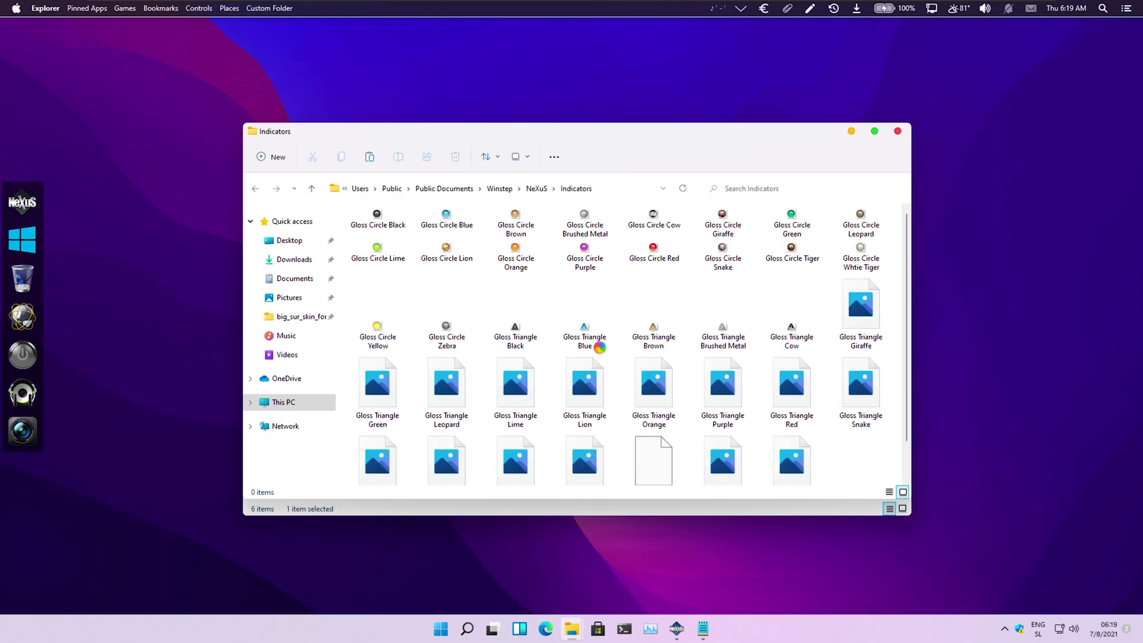
pyautogui.hotkey('alt', 'Up')
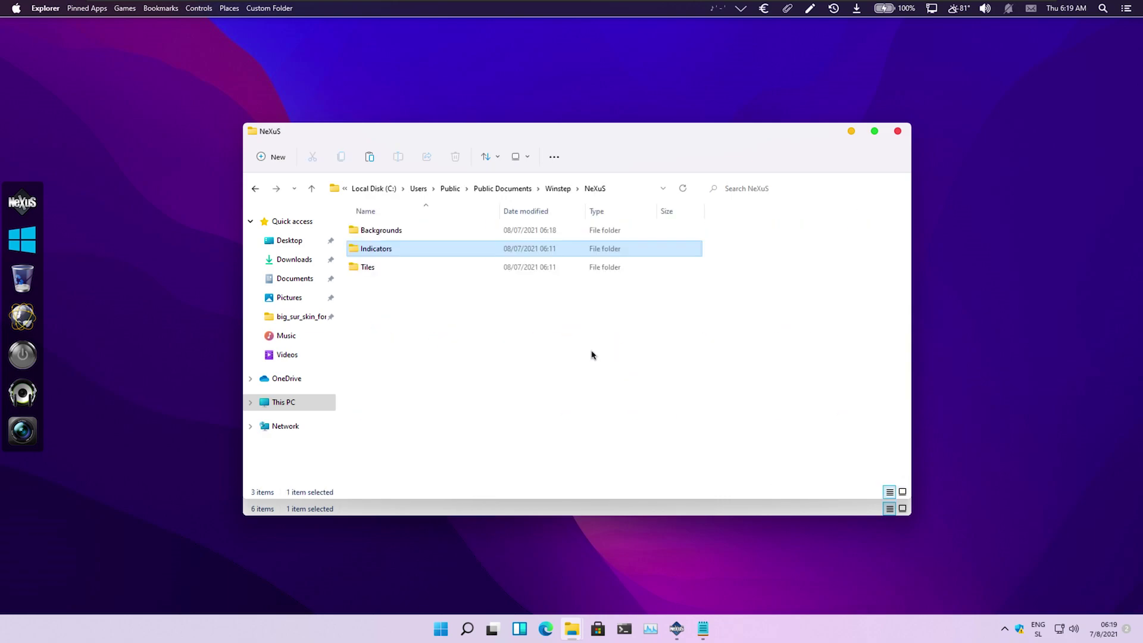
pyautogui.rightClick(592, 354)
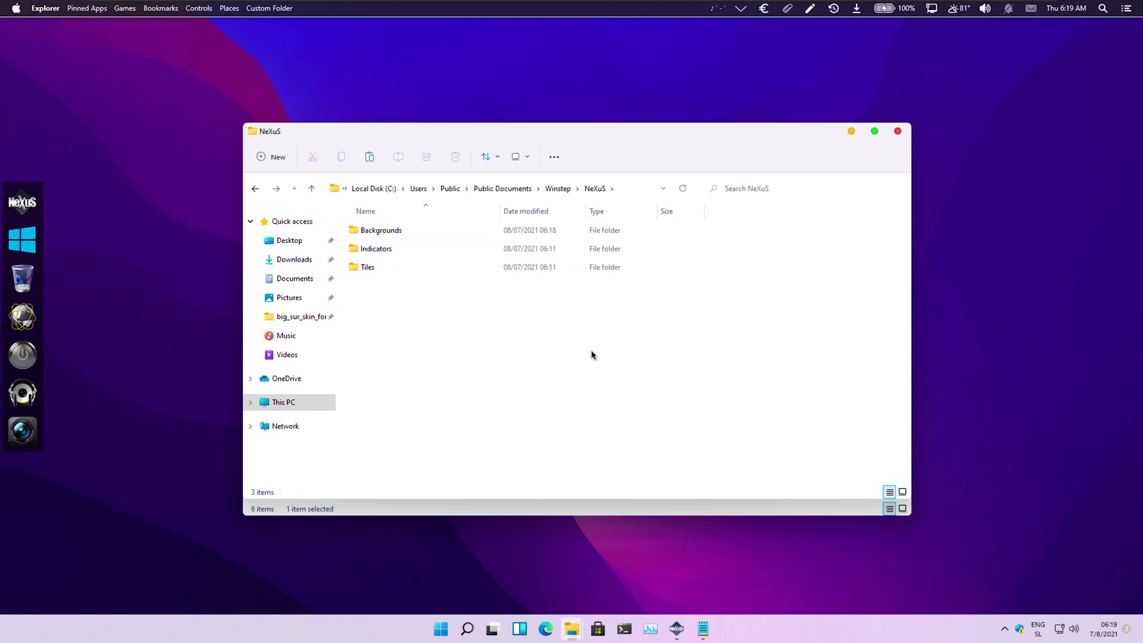
pyautogui.click(608, 366)
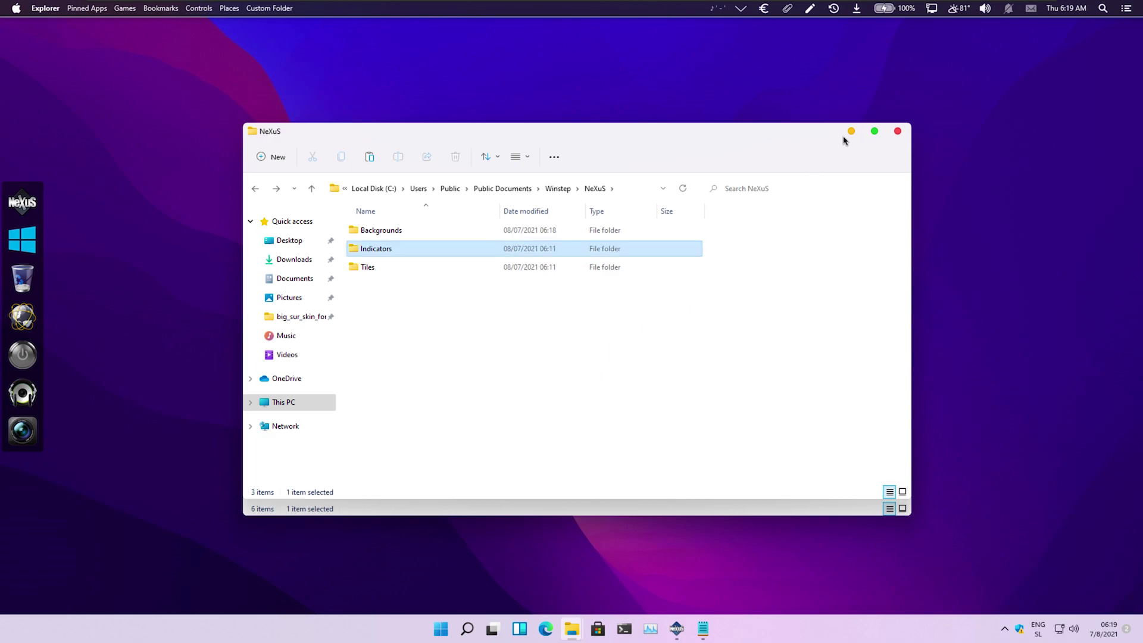
pyautogui.click(896, 133)
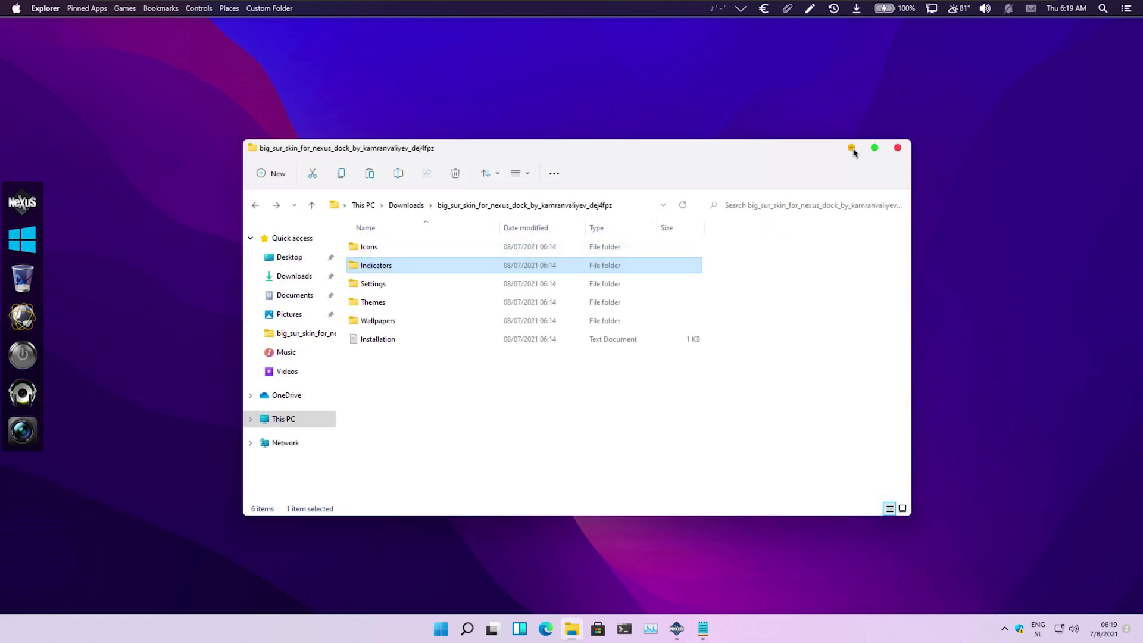
pyautogui.click(852, 148)
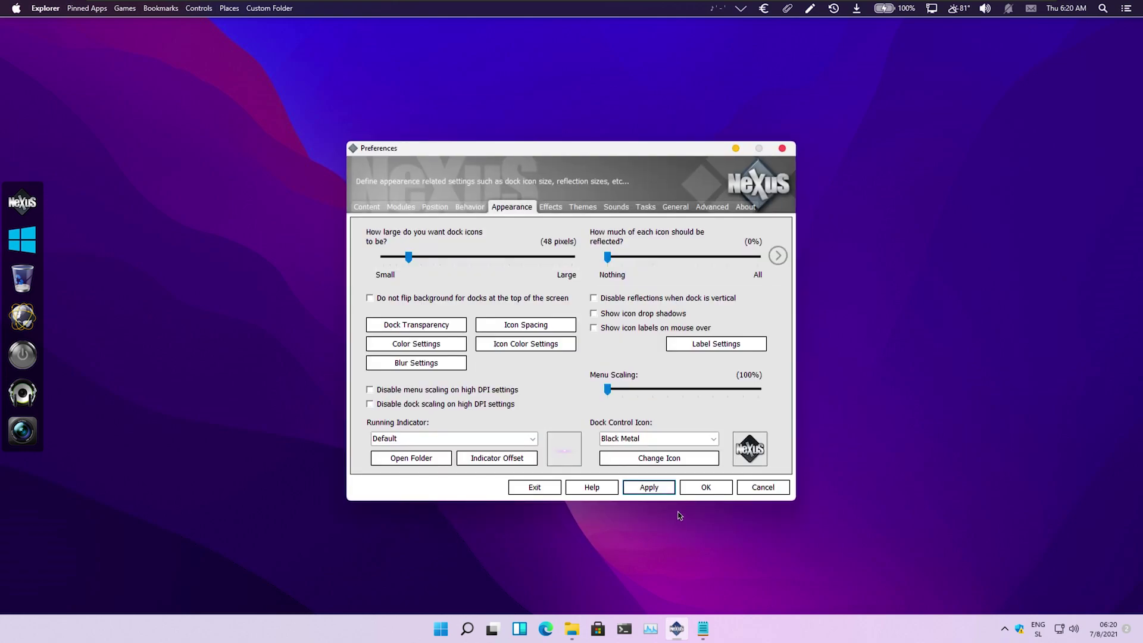
# Apply the Big Sur Light theme to the dock in the NeXuS preferences
pyautogui.click(587, 209)
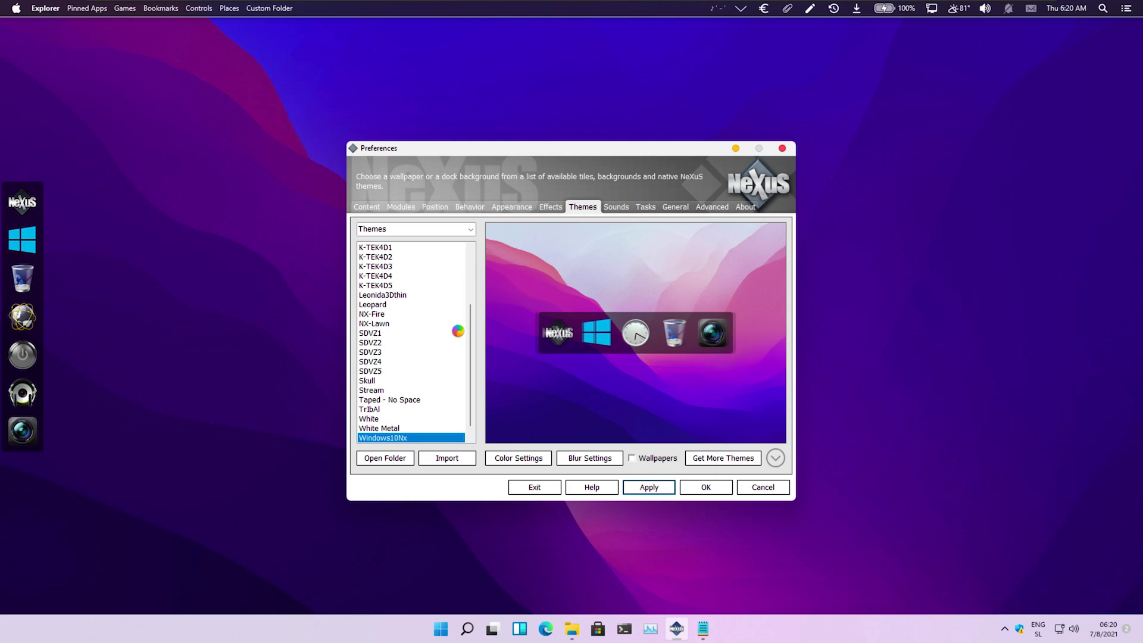
pyautogui.scroll(-1, 472, 345)
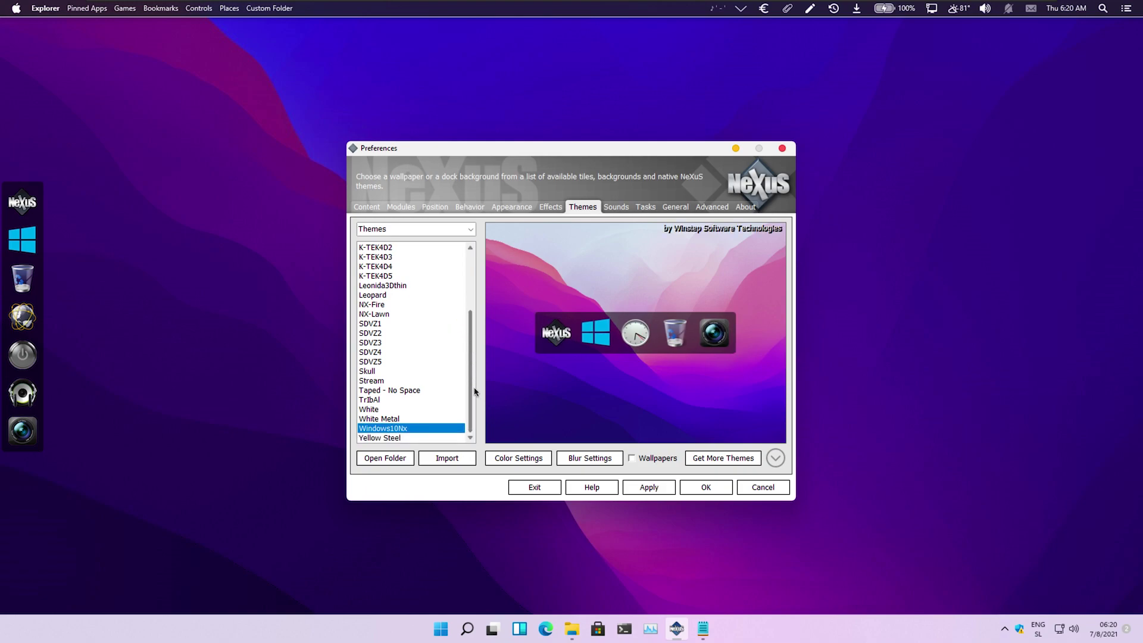
pyautogui.scroll(4, 481, 297)
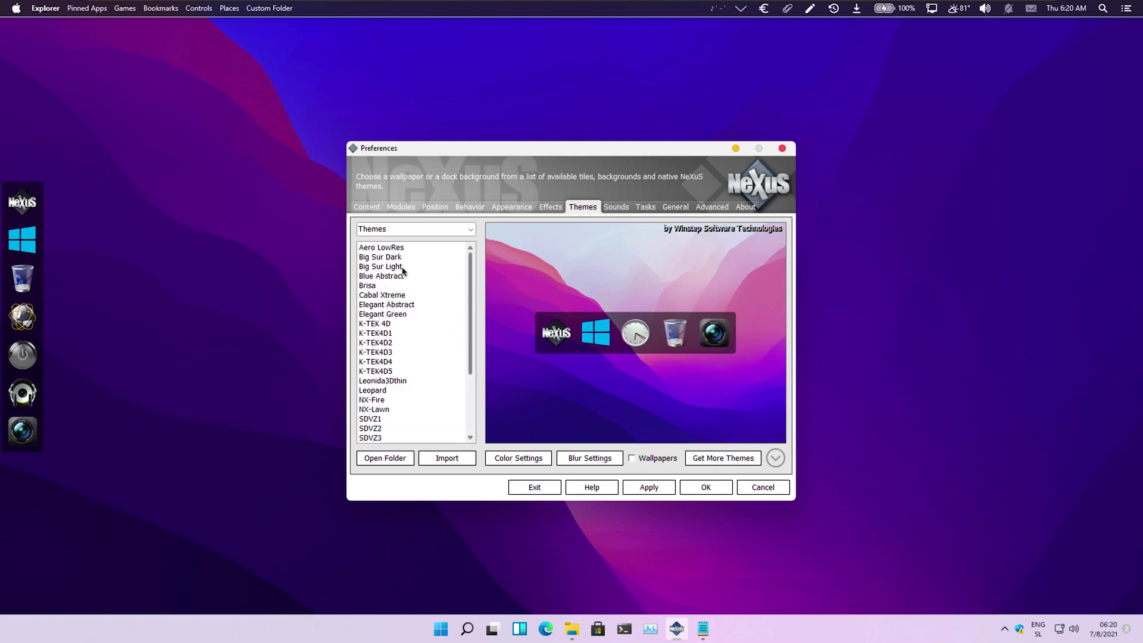
pyautogui.click(441, 267)
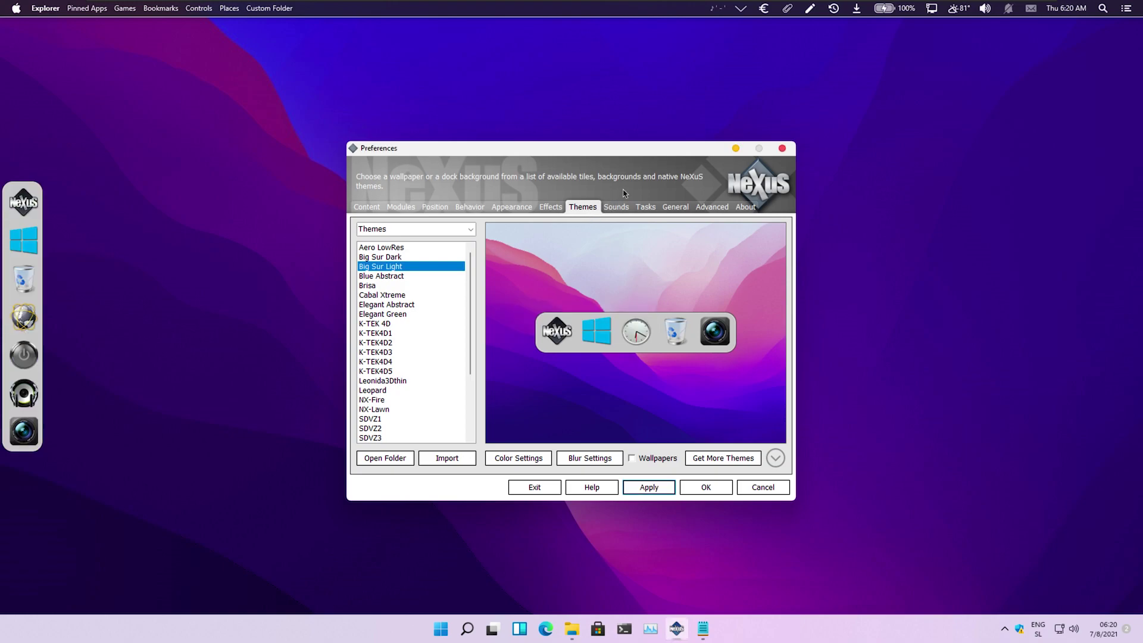
# Set the dock's running indicator to Big Sur Light in the appearance preferences
pyautogui.click(554, 207)
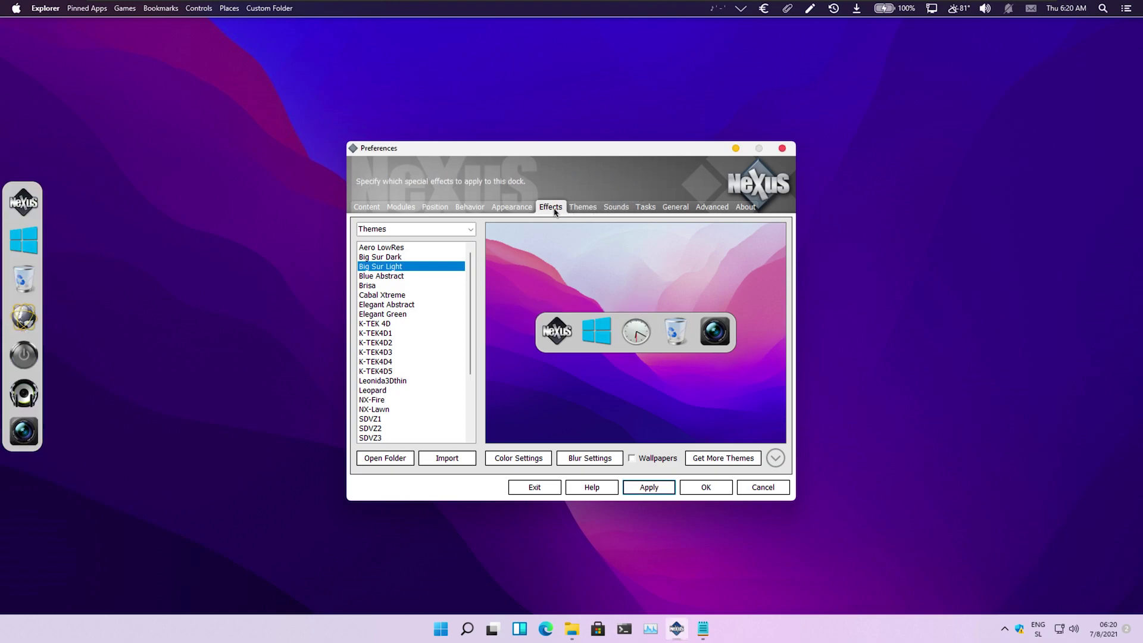
pyautogui.click(514, 208)
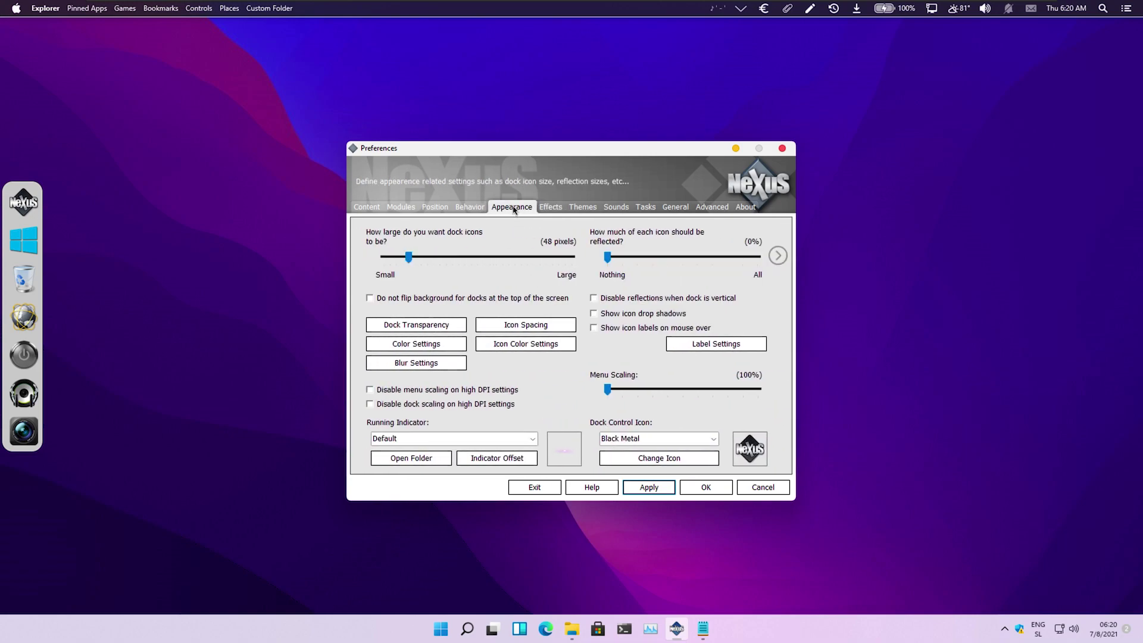
pyautogui.click(532, 439)
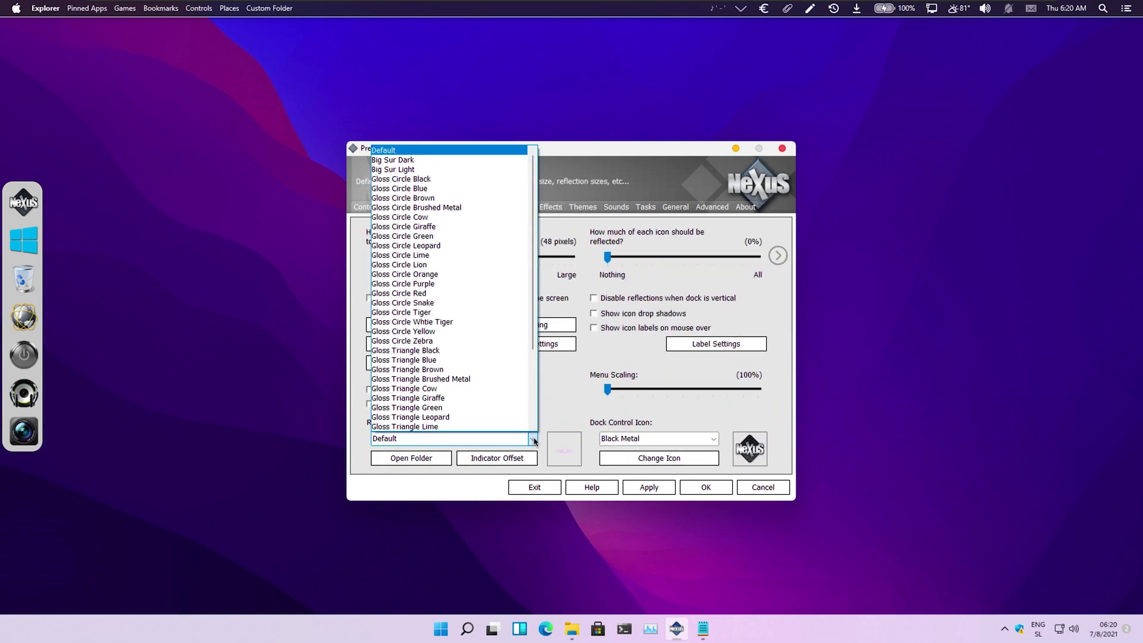
pyautogui.click(404, 170)
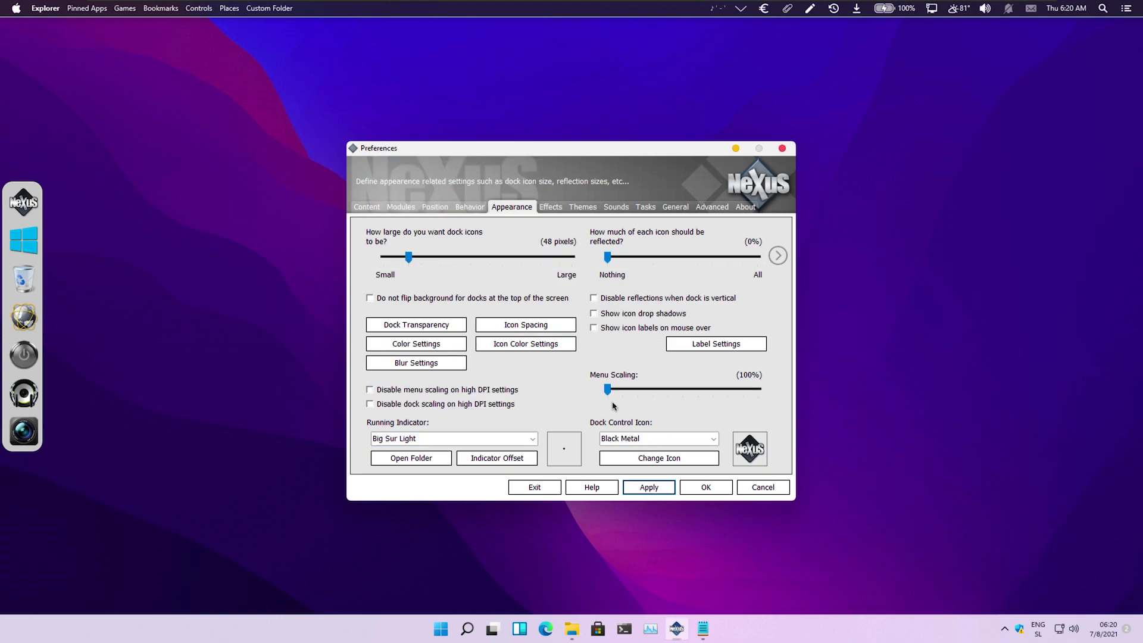
# Make the dock background slightly transparent, leaving the icons opaque, and close the NeXuS preferences
pyautogui.click(421, 325)
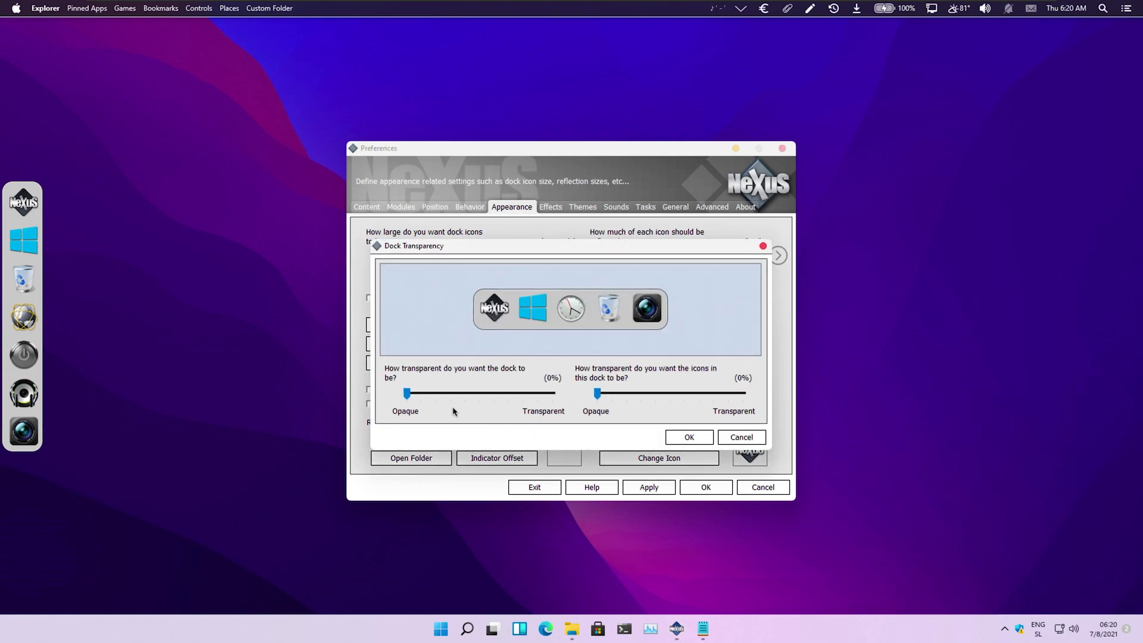
pyautogui.moveTo(415, 400); pyautogui.dragTo(435, 401)
pyautogui.click(699, 440)
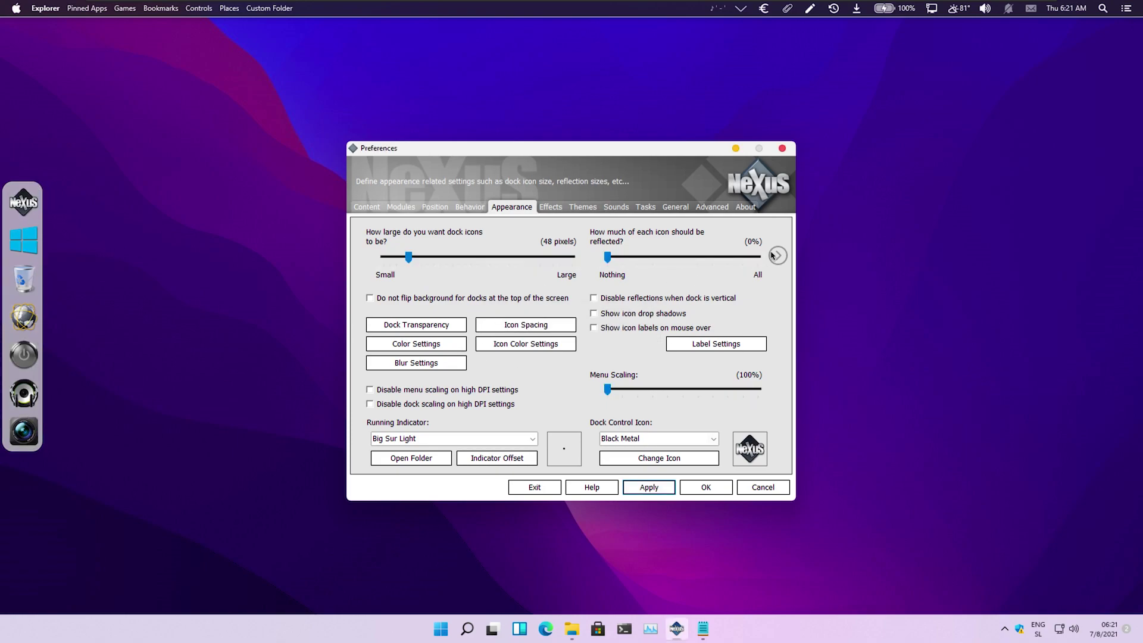
pyautogui.click(782, 149)
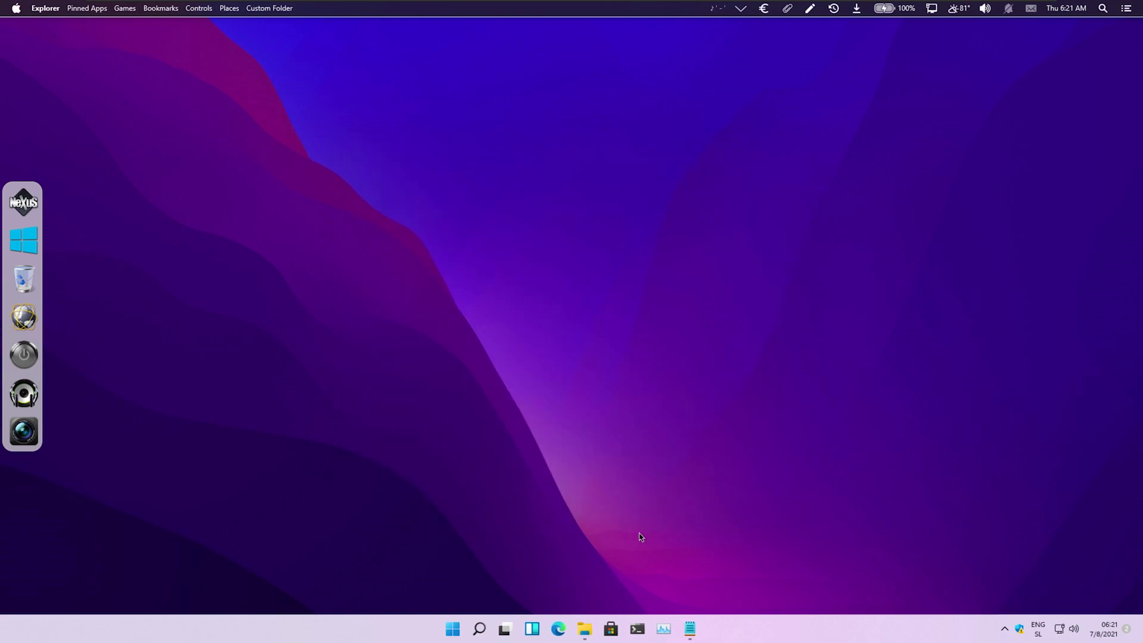
# Extract the macos_bigsur_for_rocketdock zip archive in Downloads to its default destination folder
pyautogui.click(587, 630)
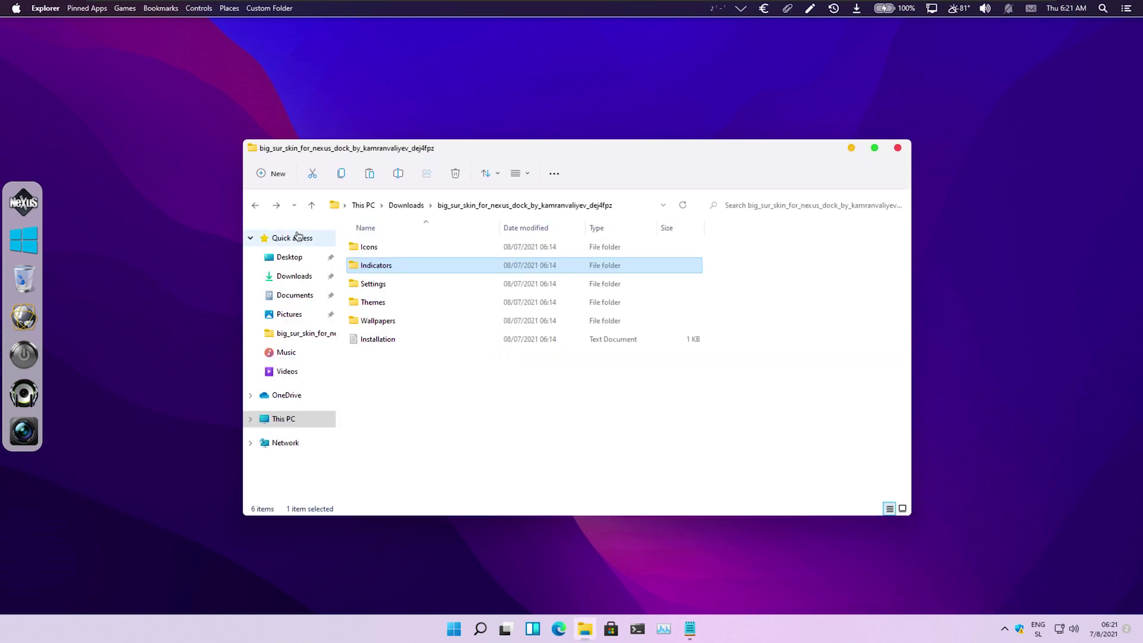
pyautogui.click(255, 206)
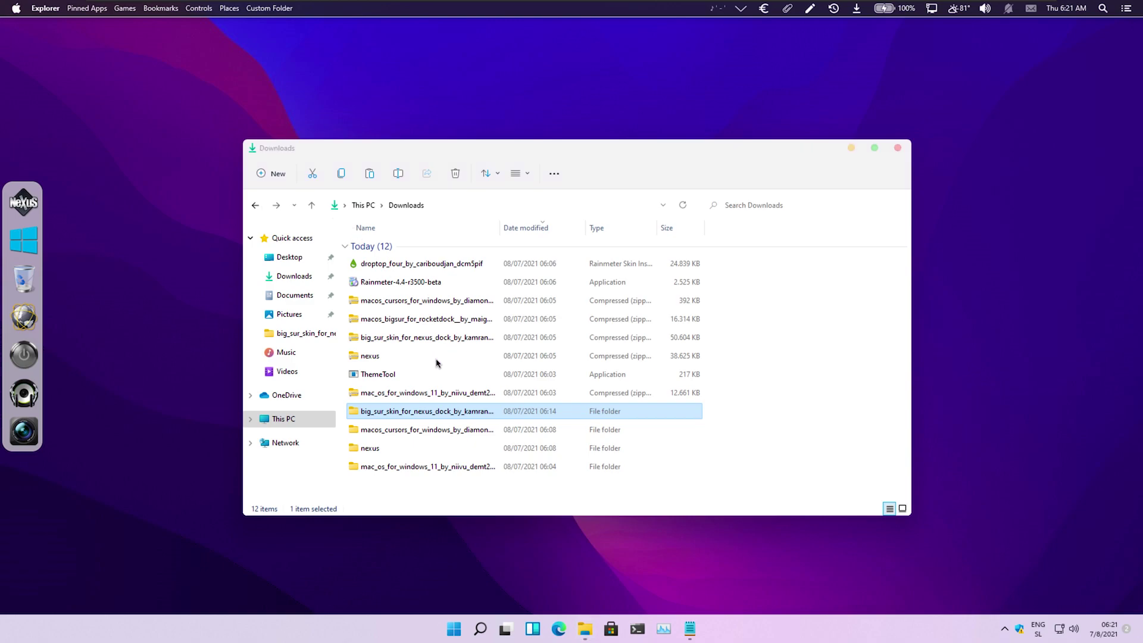
pyautogui.click(442, 321)
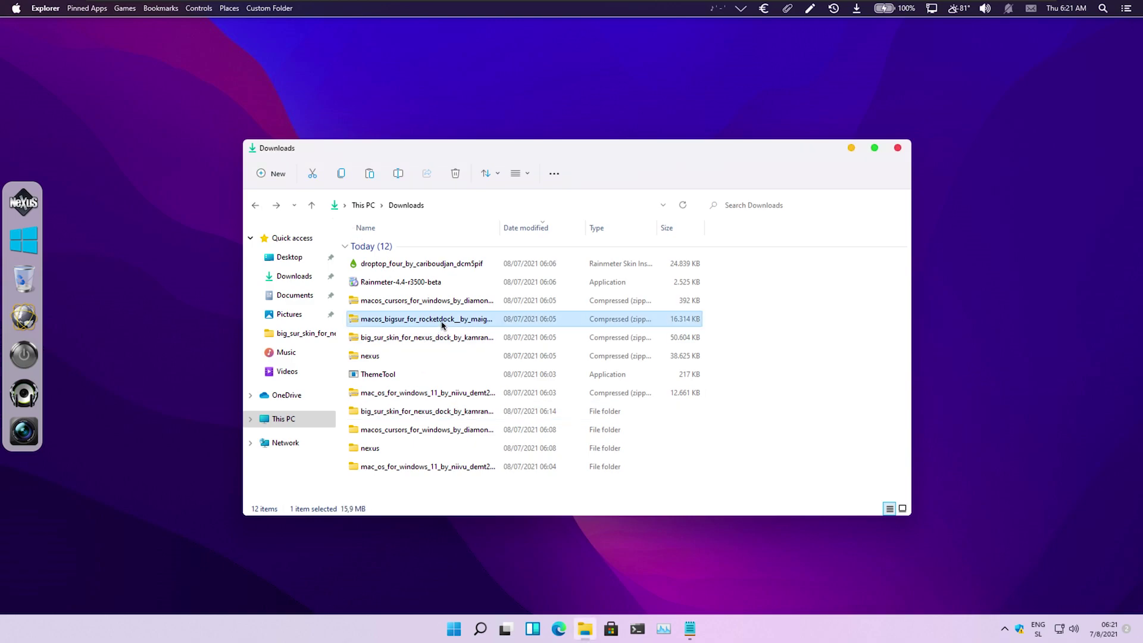
pyautogui.rightClick(442, 324)
pyautogui.click(502, 437)
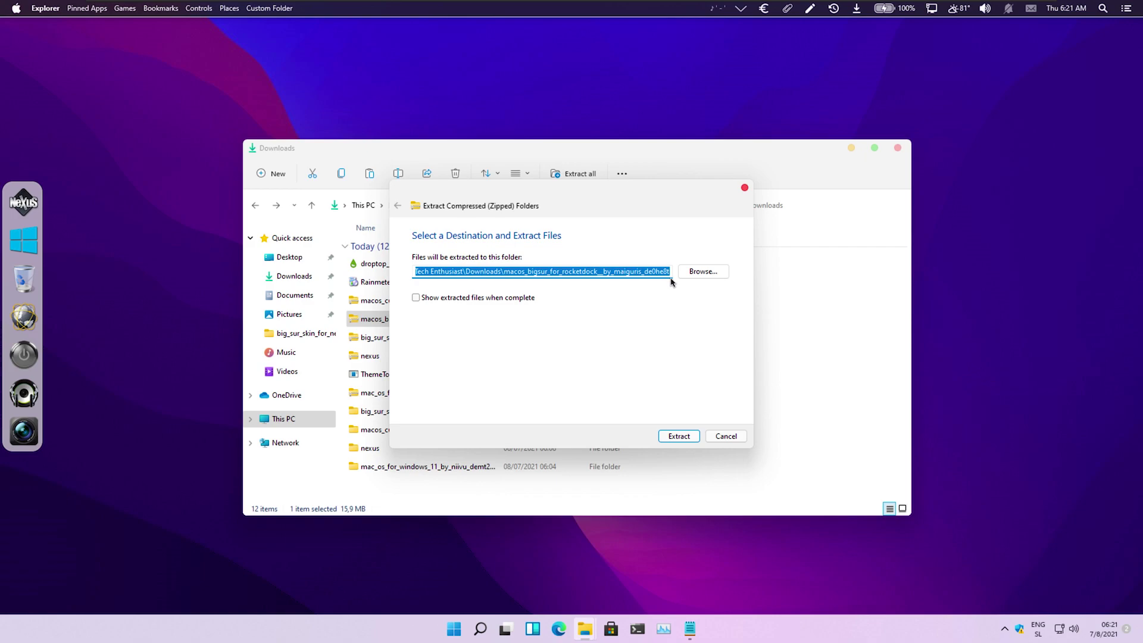
pyautogui.click(678, 435)
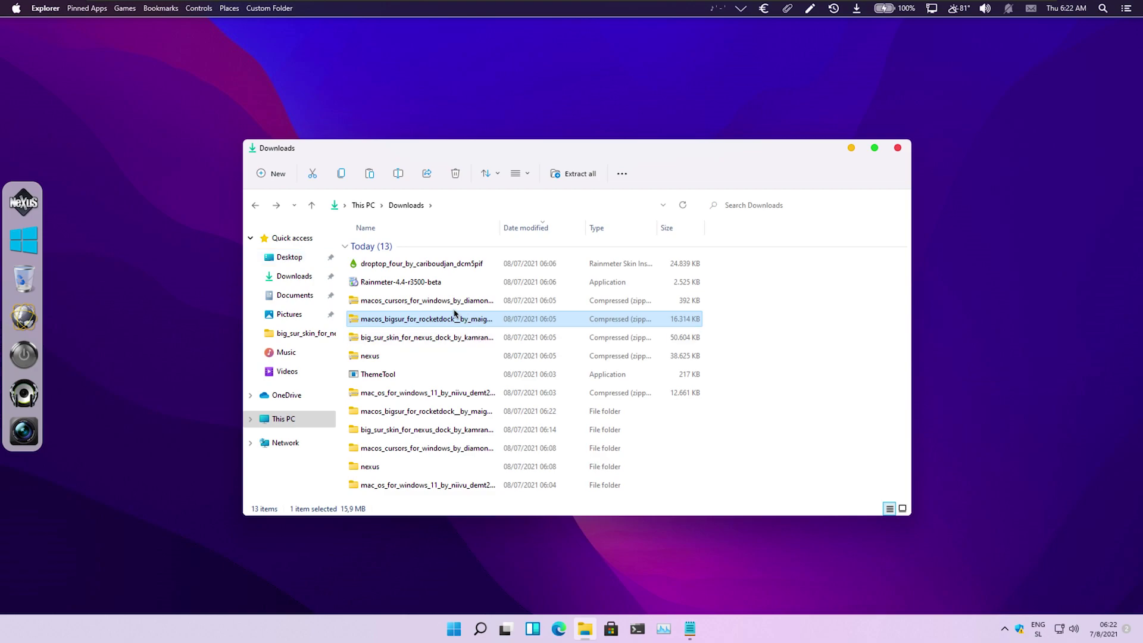
# Open the NeXuS dock item's properties and browse for a new icon in the extracted macOS BigSur ICONS folder in Downloads
pyautogui.rightClick(28, 202)
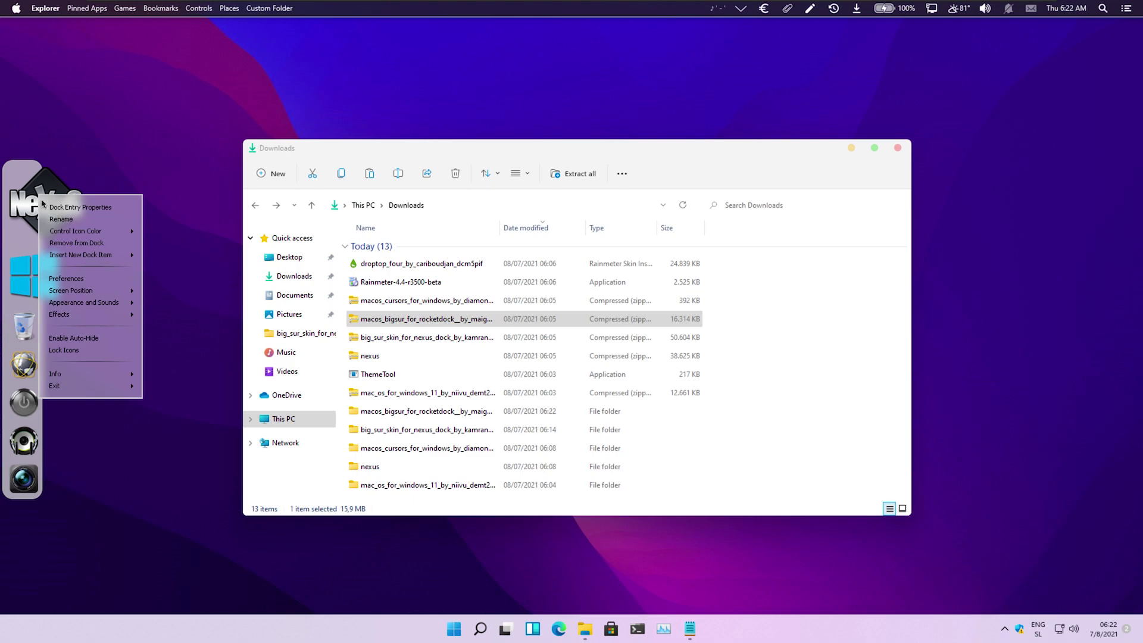
pyautogui.press('Escape')
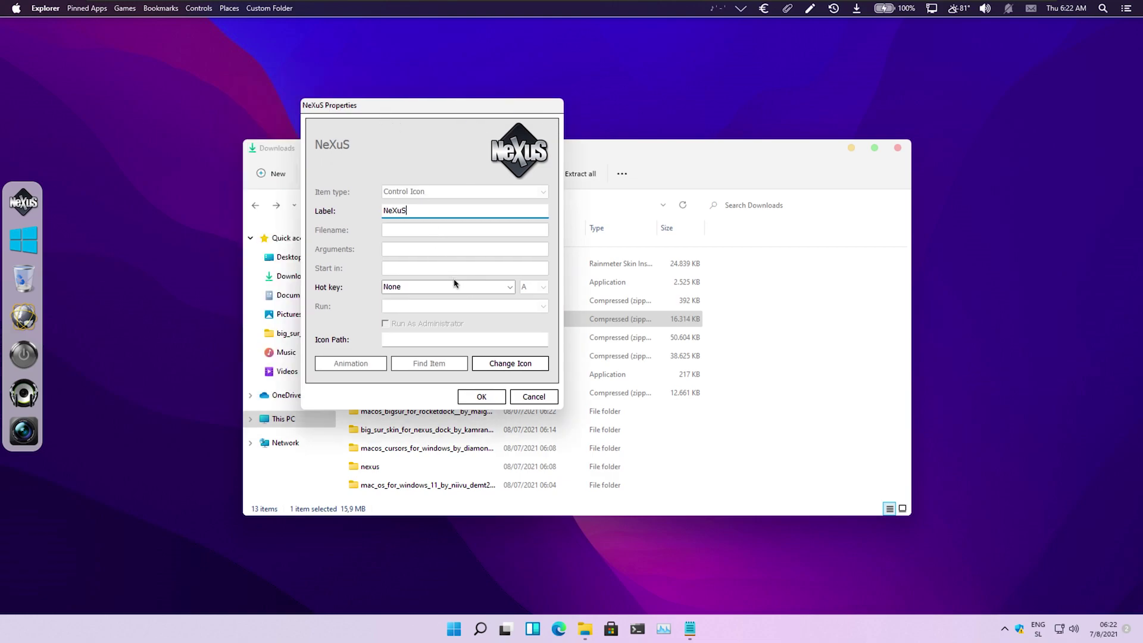
pyautogui.click(504, 365)
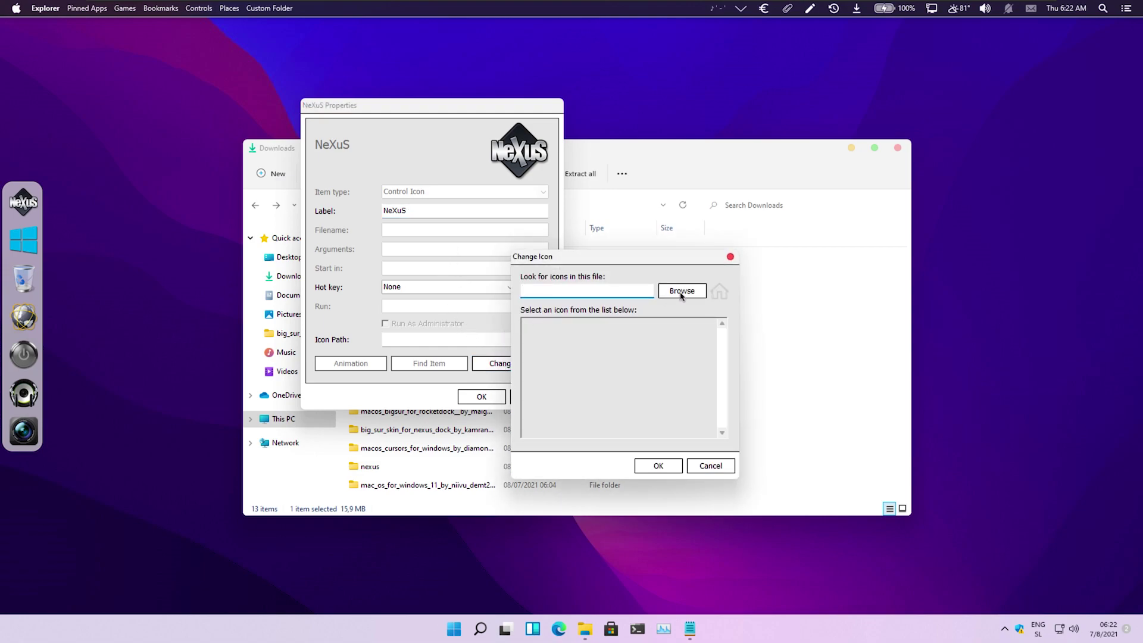
pyautogui.click(681, 292)
pyautogui.click(682, 291)
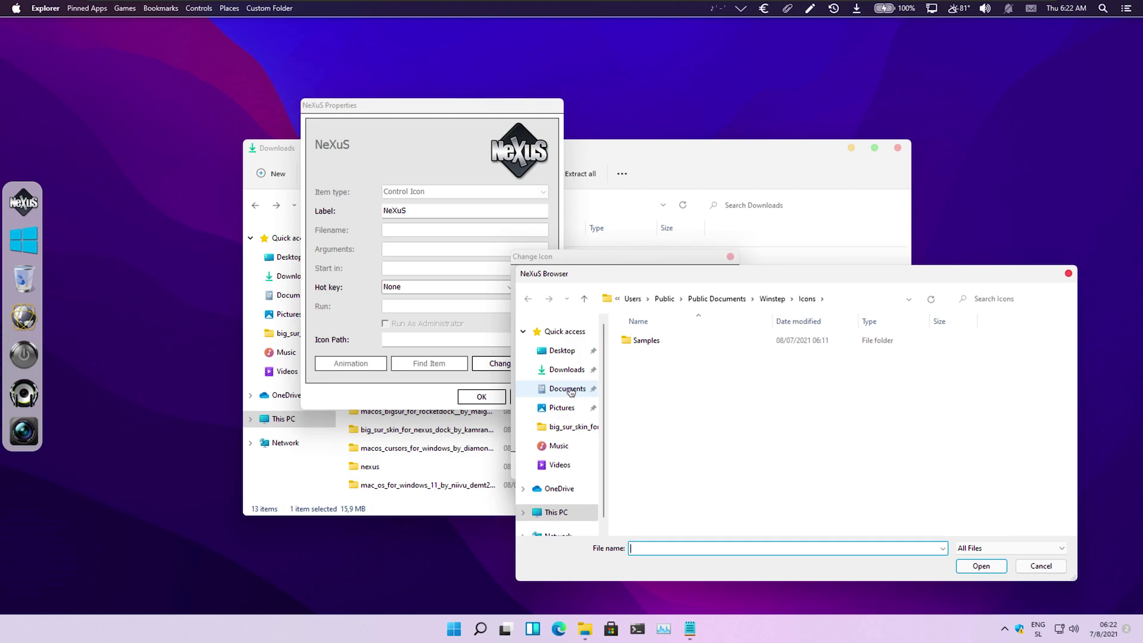
pyautogui.click(565, 370)
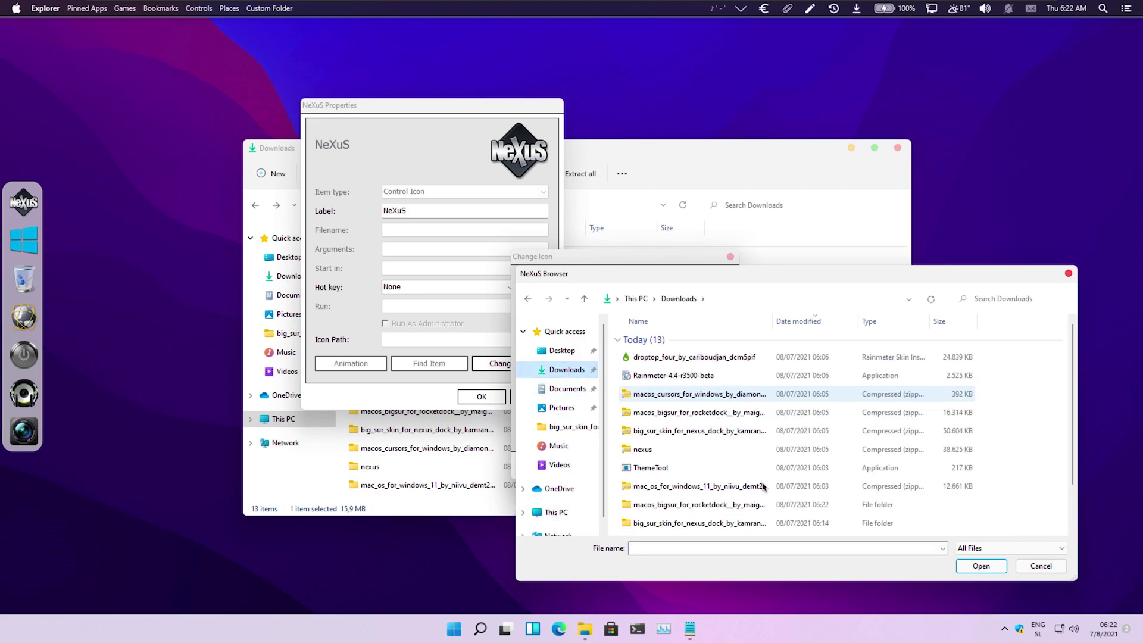
pyautogui.doubleClick(735, 506)
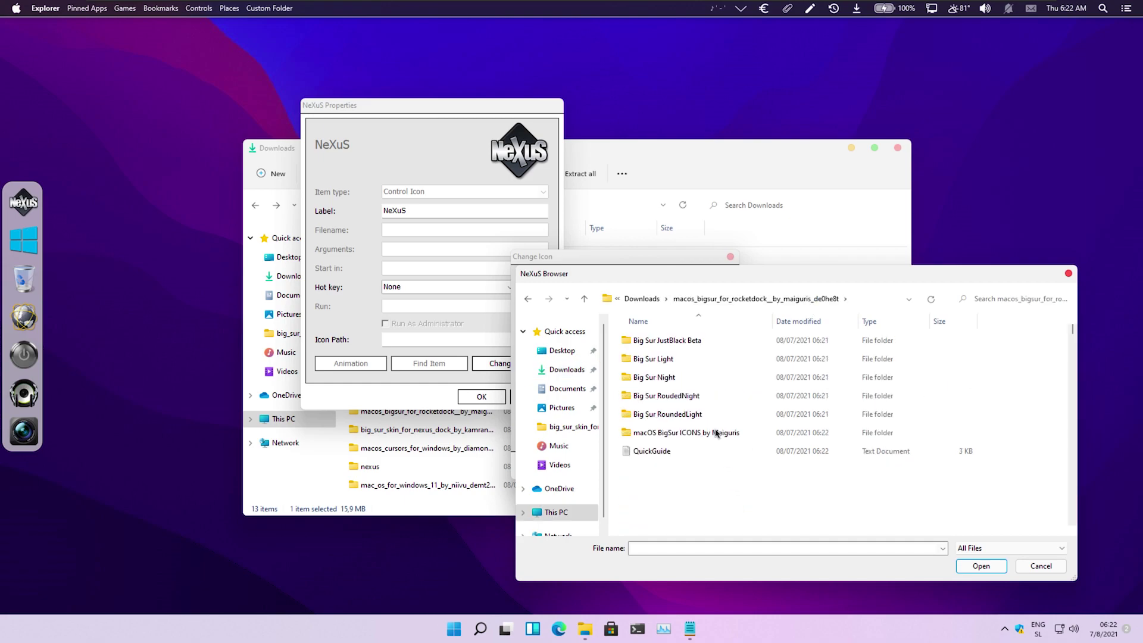
pyautogui.doubleClick(735, 434)
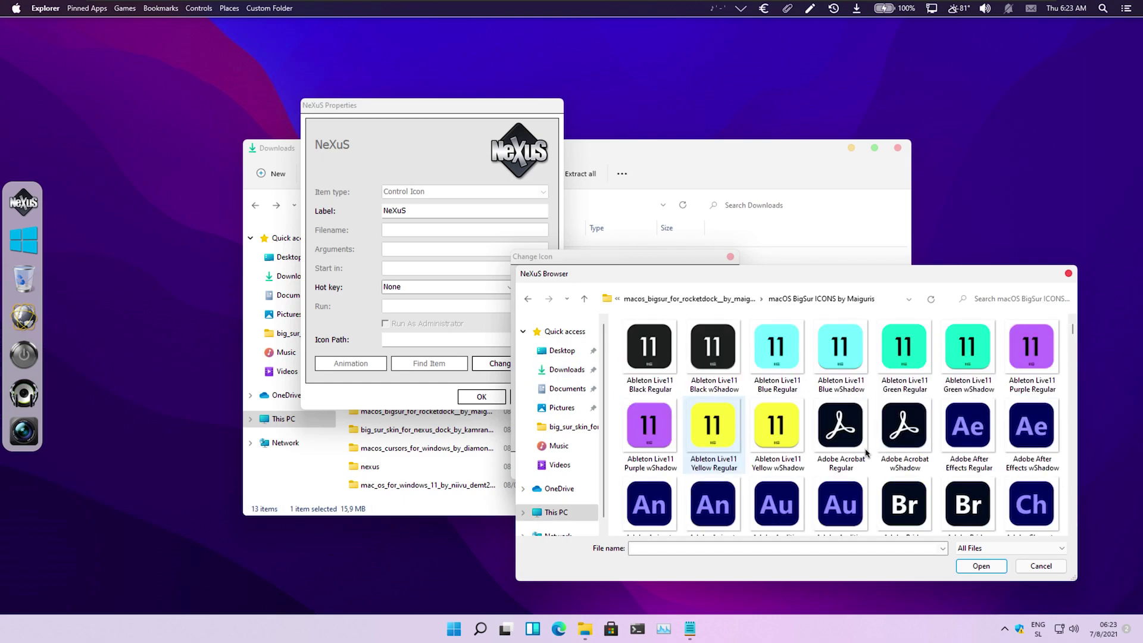
# Apply the BigSur System Preferences Regular icon to the NeXuS dock item and save its properties
pyautogui.scroll(-5, 863, 455)
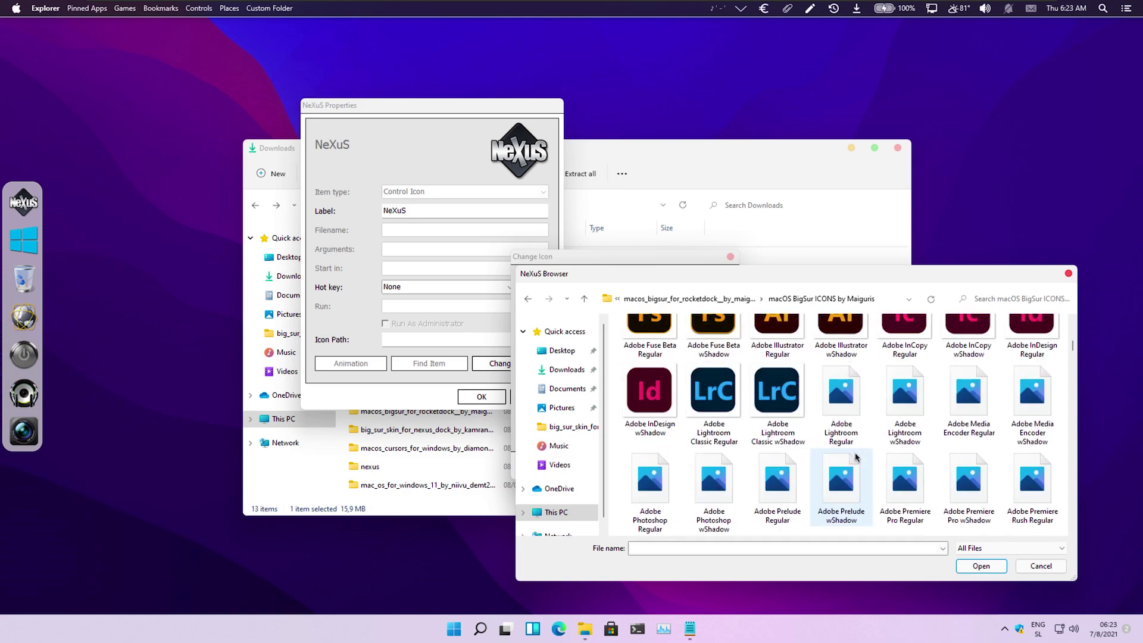
pyautogui.scroll(-6, 850, 448)
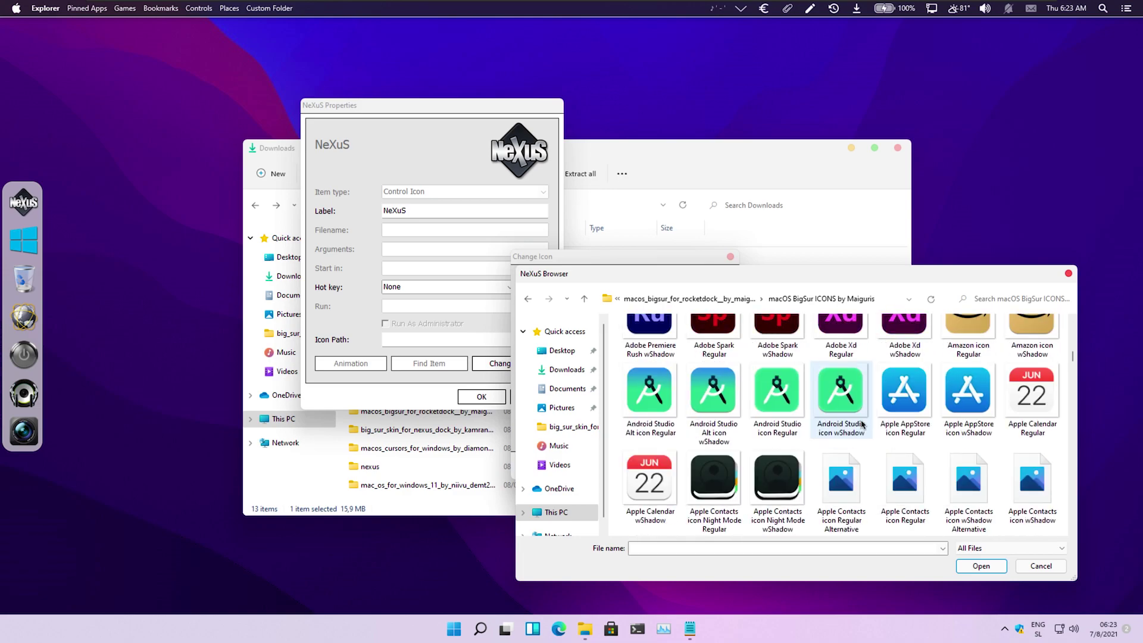
pyautogui.scroll(-6, 863, 425)
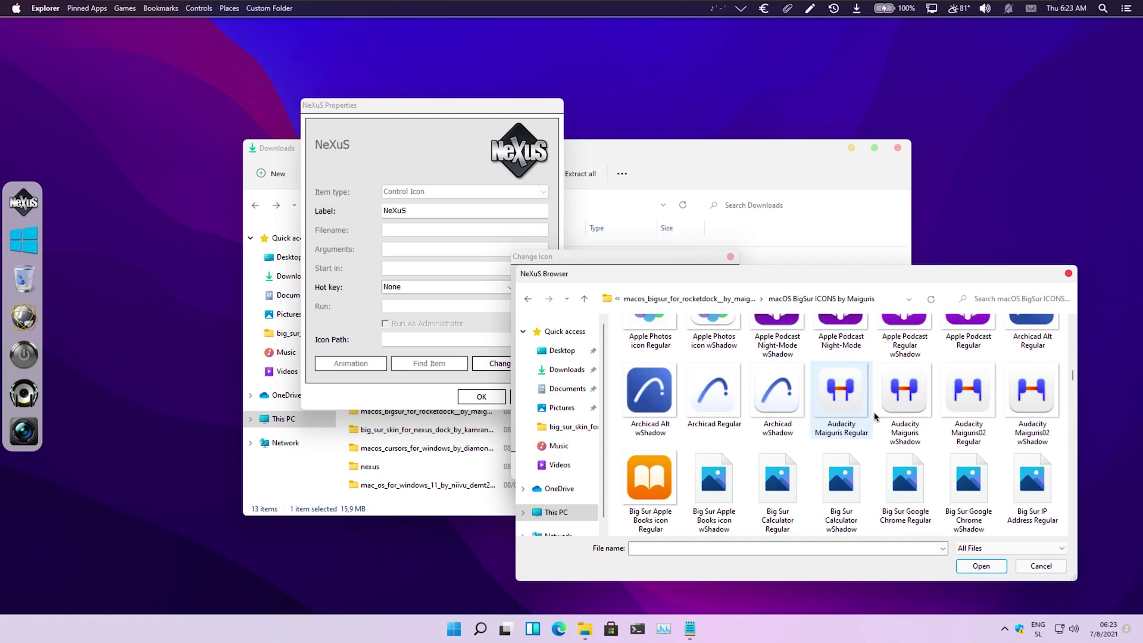
pyautogui.scroll(-8, 880, 416)
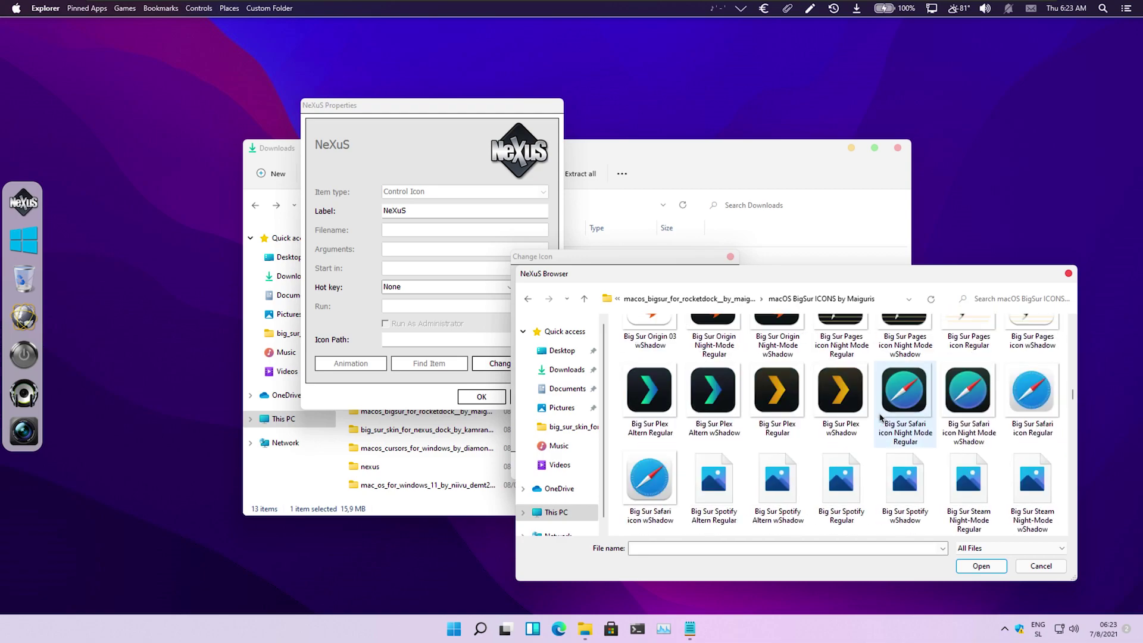
pyautogui.scroll(-8, 881, 417)
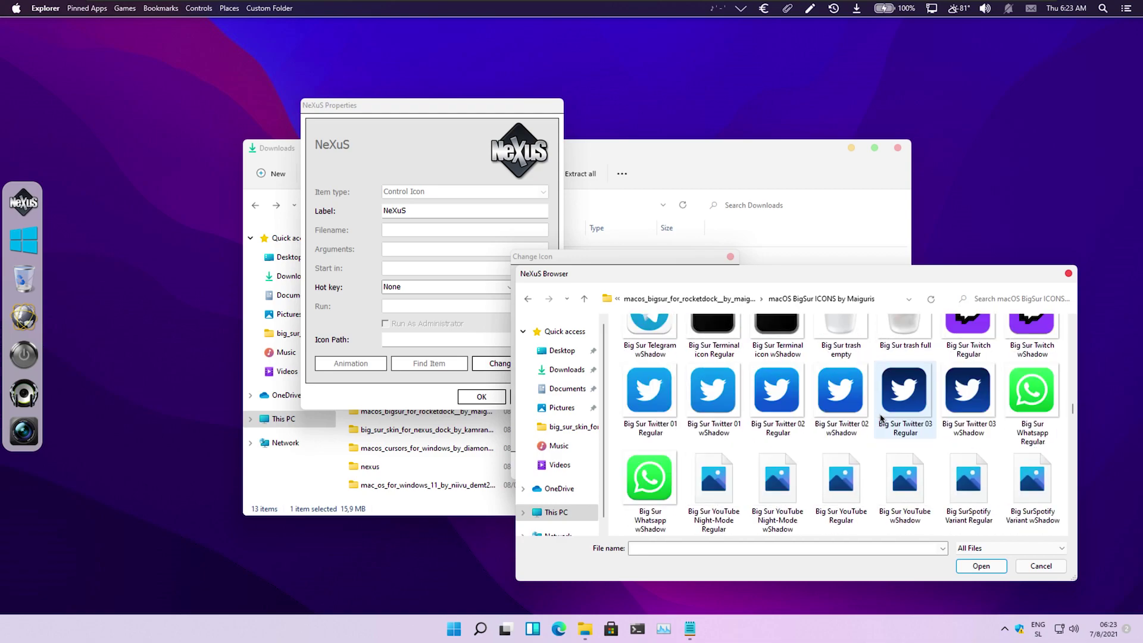
pyautogui.scroll(-8, 883, 418)
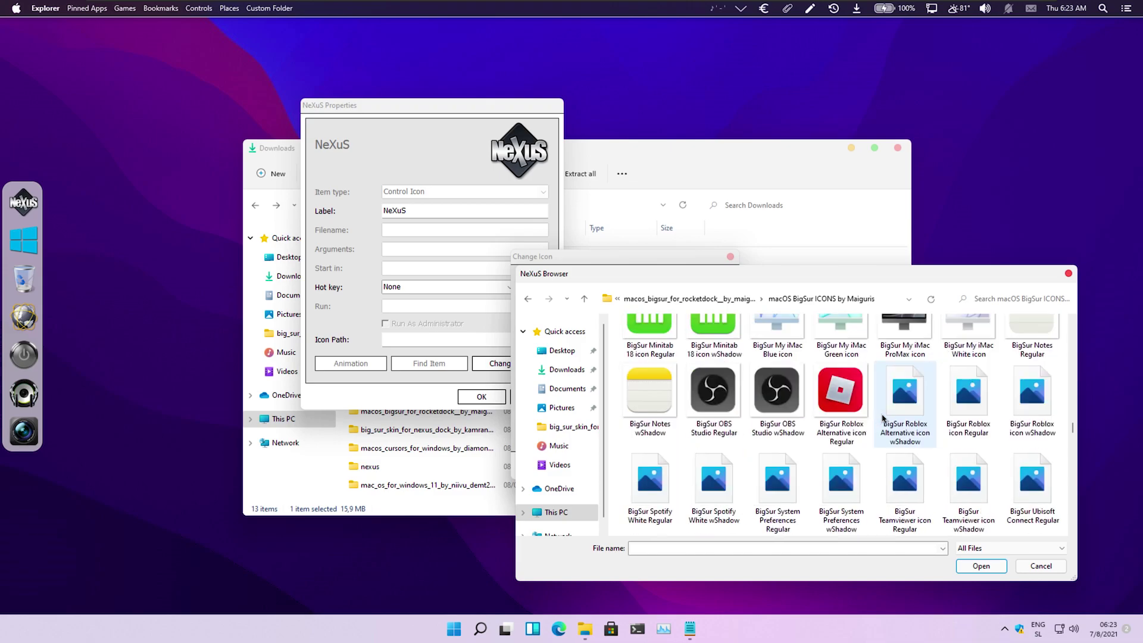
pyautogui.click(799, 406)
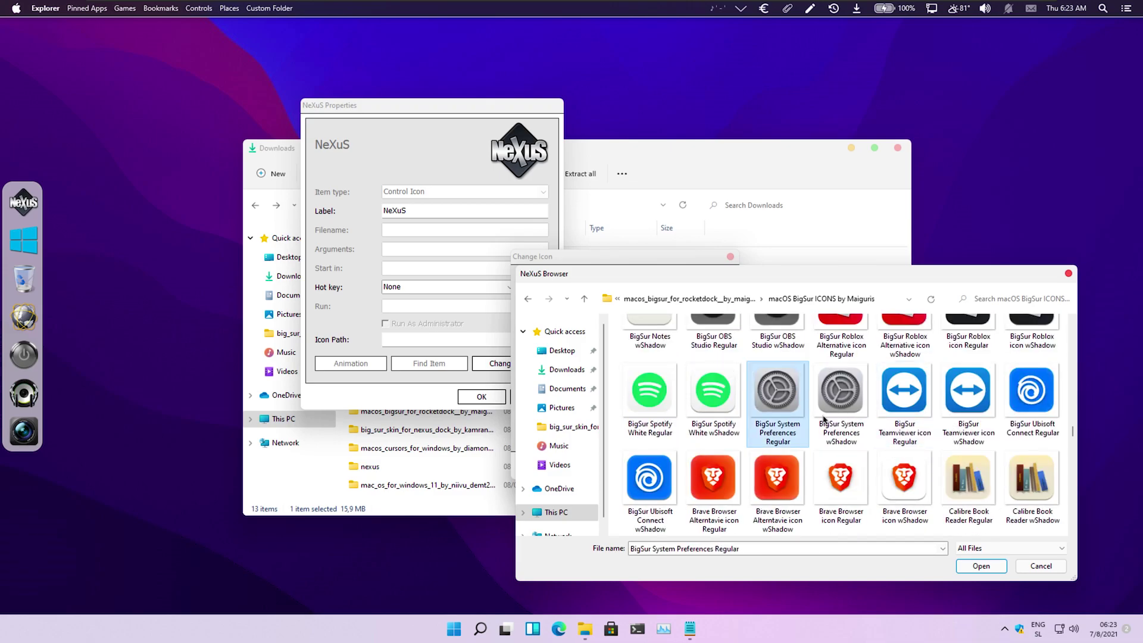
pyautogui.click(982, 570)
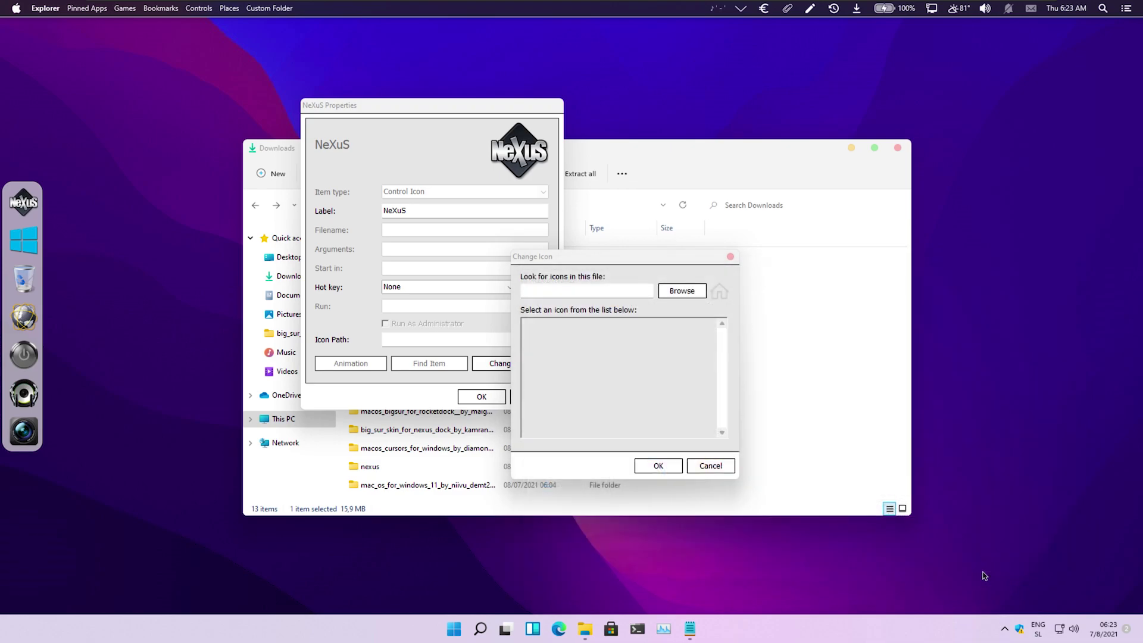
pyautogui.click(658, 467)
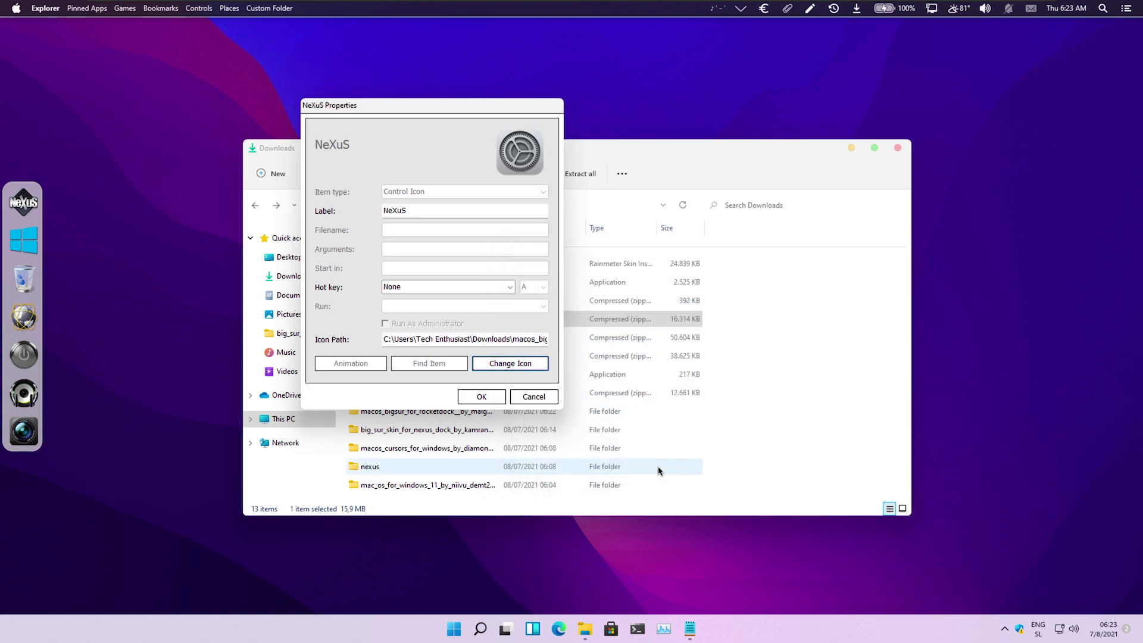
pyautogui.click(475, 397)
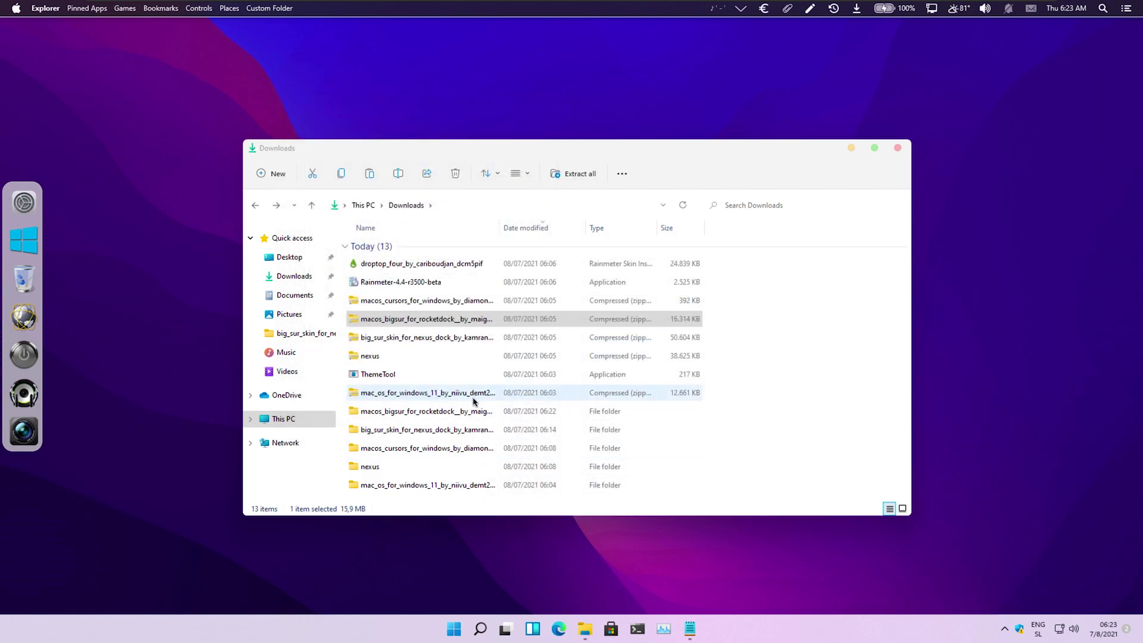
# Open the Start Menu dock item's properties and browse for a replacement icon in the macOS BigSur ICONS folder in Downloads
pyautogui.rightClick(34, 243)
pyautogui.press('Escape')
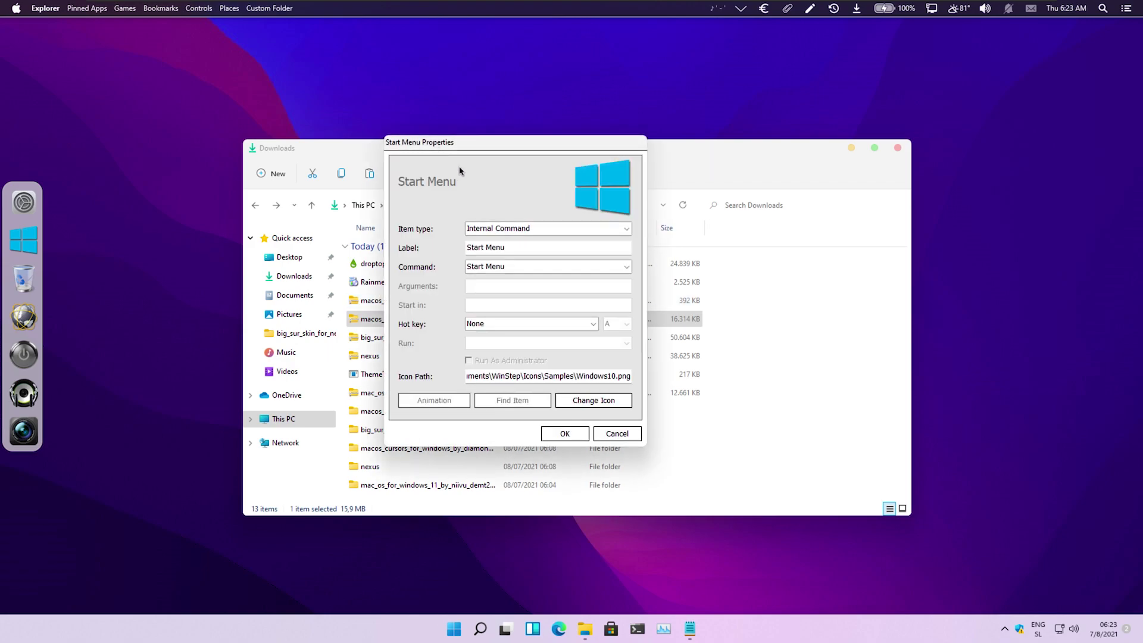
pyautogui.click(598, 401)
pyautogui.click(794, 309)
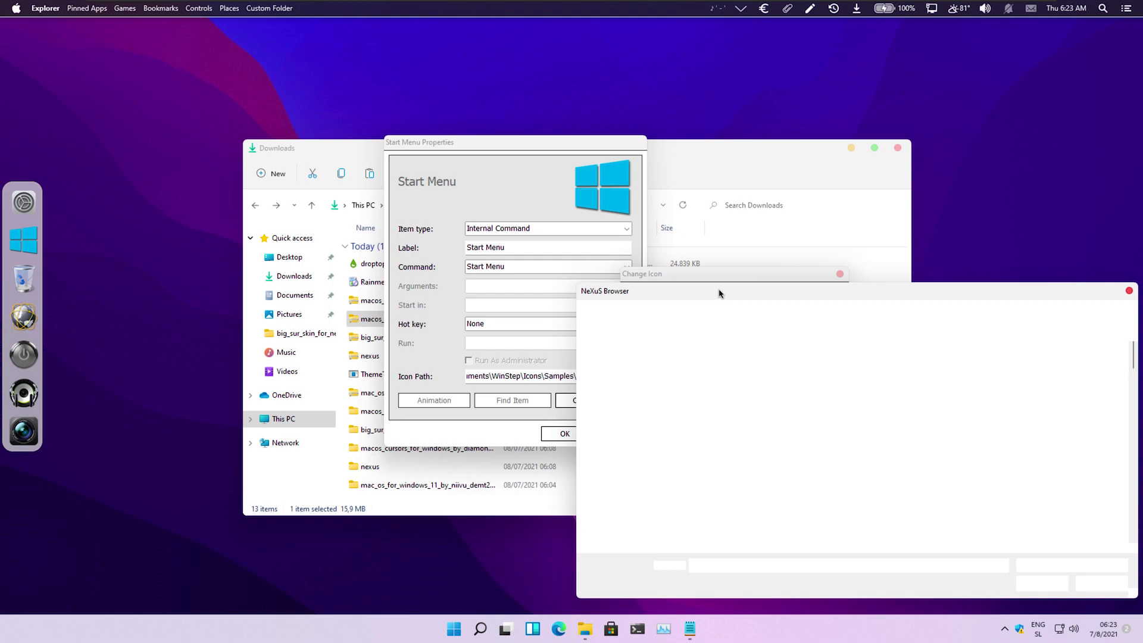
pyautogui.click(631, 388)
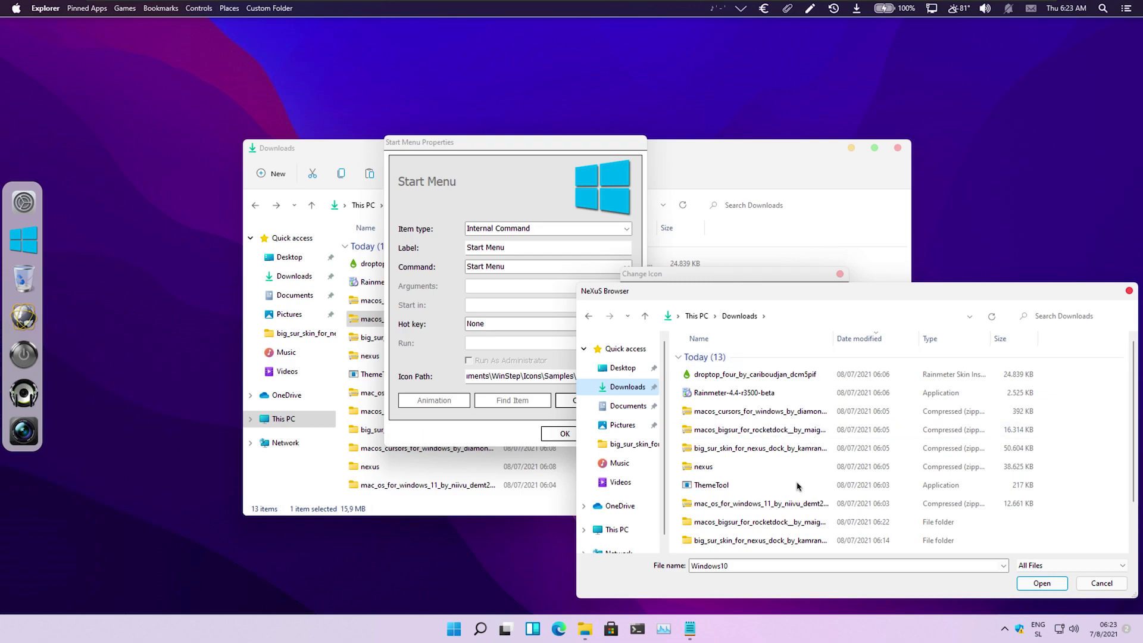
pyautogui.doubleClick(801, 523)
pyautogui.doubleClick(772, 451)
# Apply the Apple Calendar wShadow icon to the Start Menu dock item and save its properties
pyautogui.scroll(-8, 854, 455)
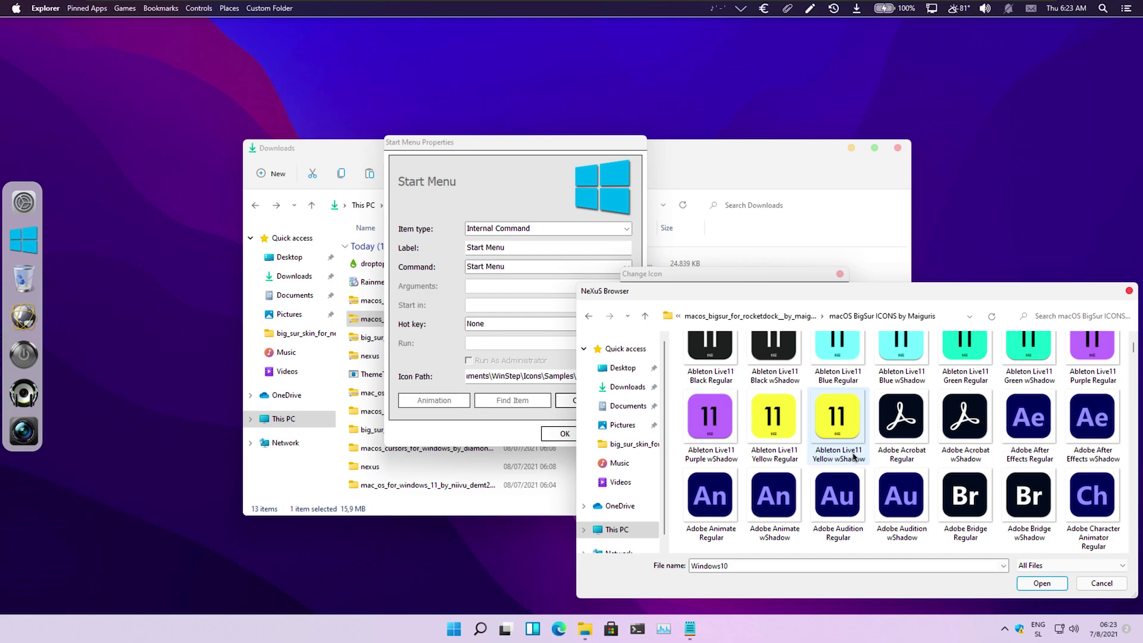
pyautogui.scroll(-6, 852, 467)
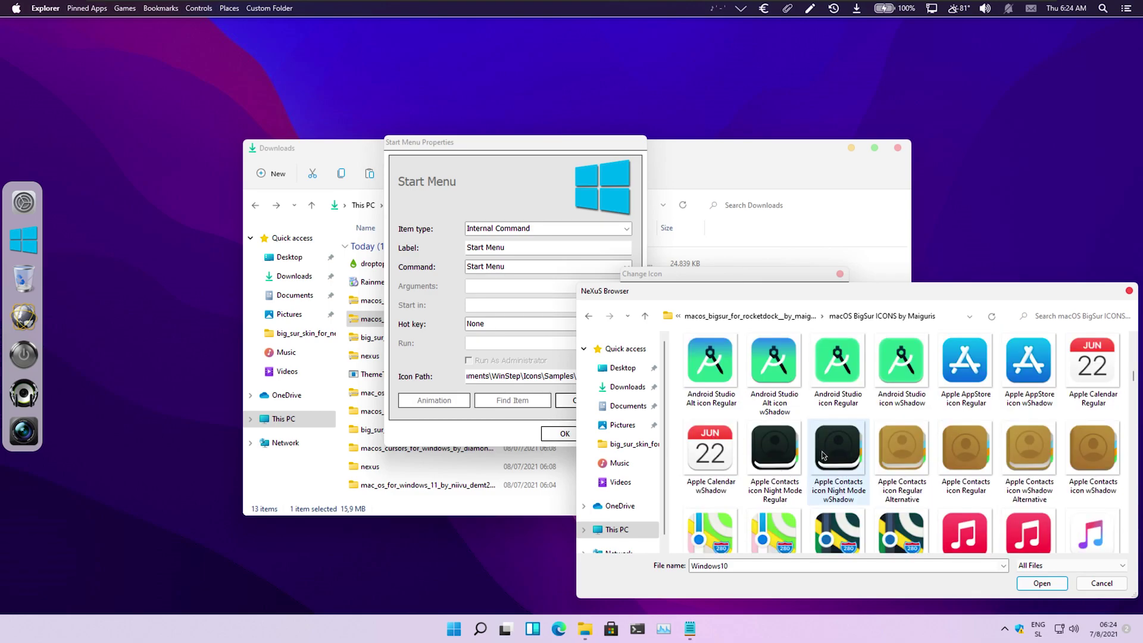
pyautogui.press('Down')
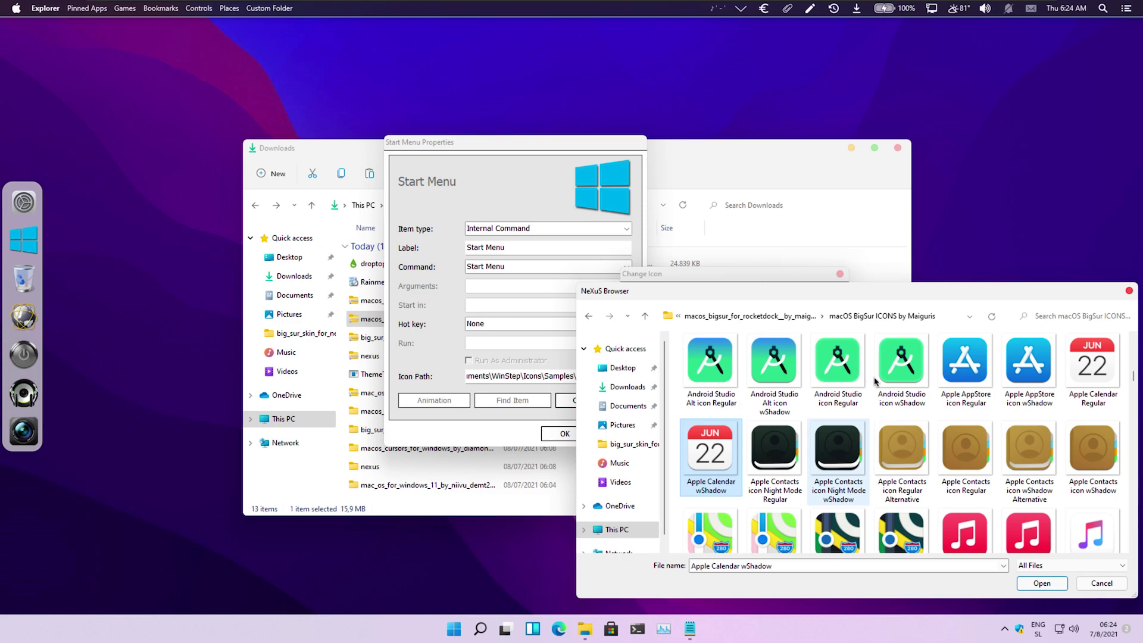
pyautogui.press('Escape')
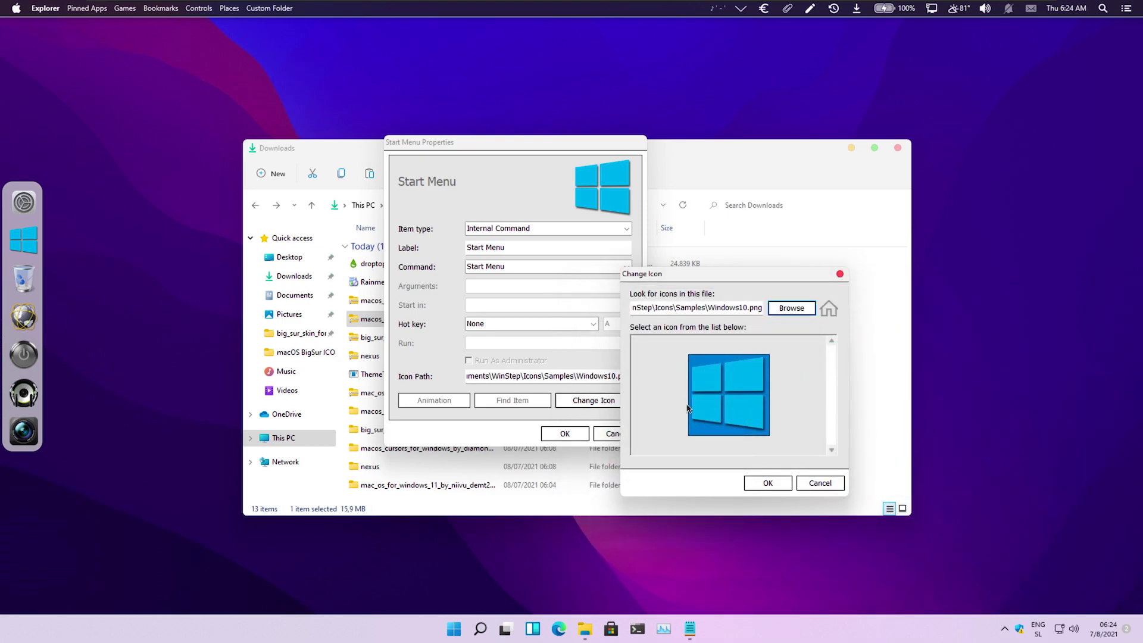
pyautogui.click(768, 483)
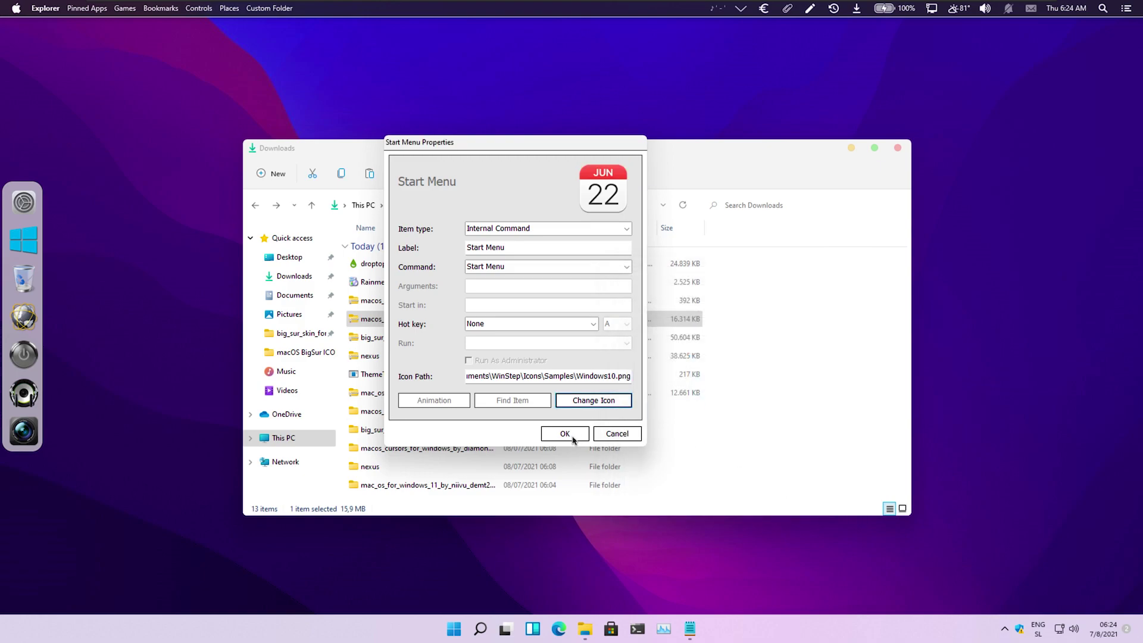
pyautogui.press('Return')
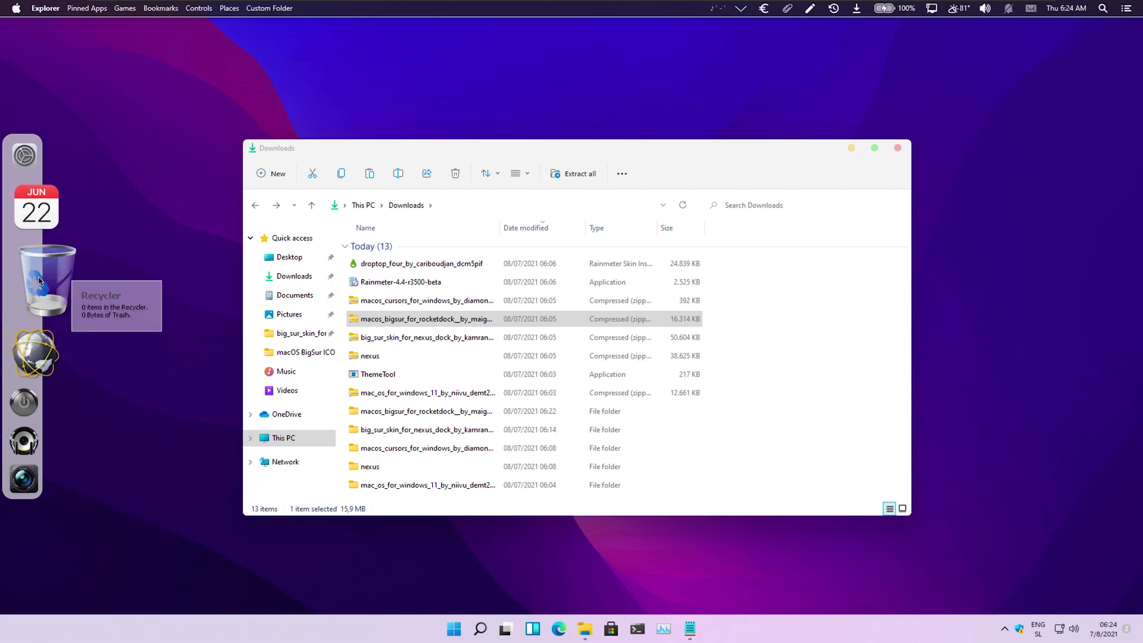
# Open the Recycler dock item's properties and browse for a replacement icon for its Recycler (Empty) state
pyautogui.rightClick(38, 280)
pyautogui.click(123, 297)
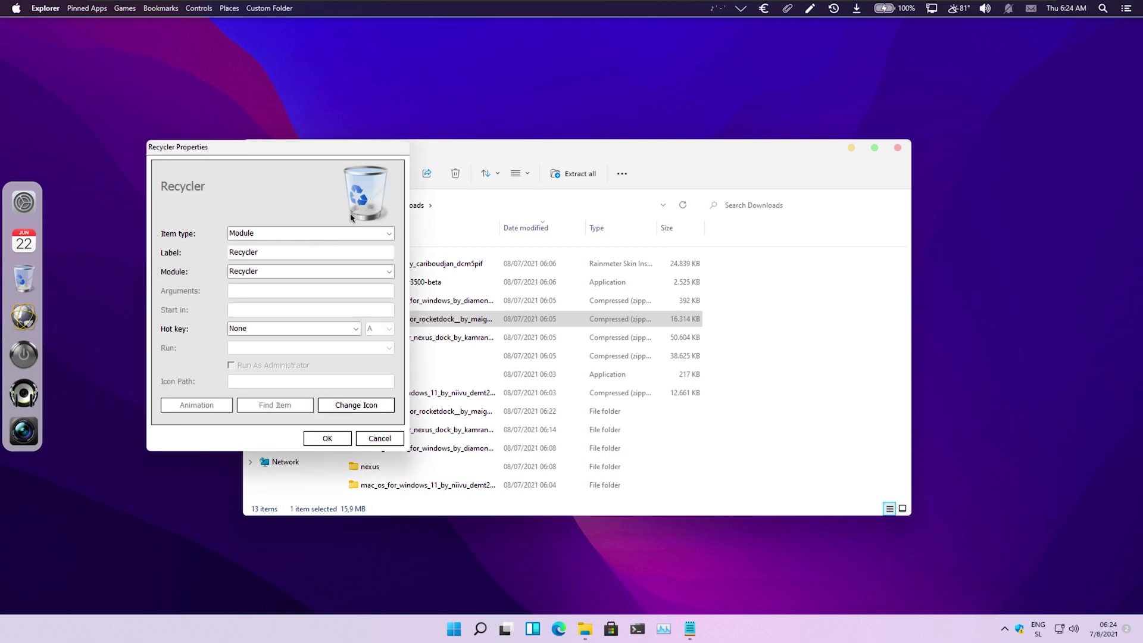
pyautogui.click(363, 408)
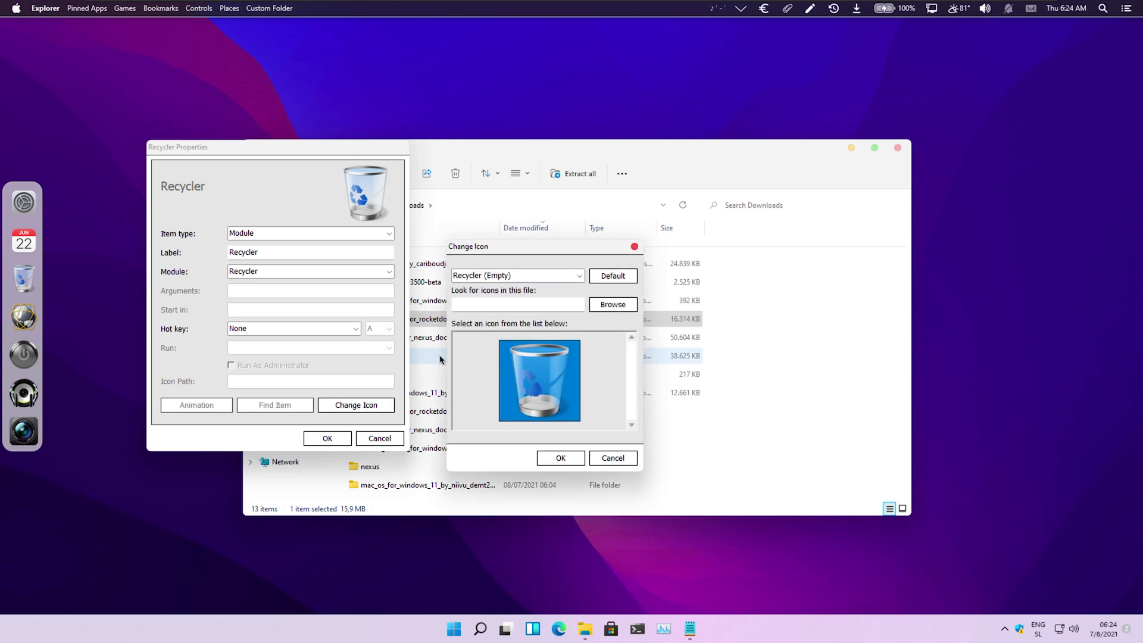
pyautogui.click(620, 305)
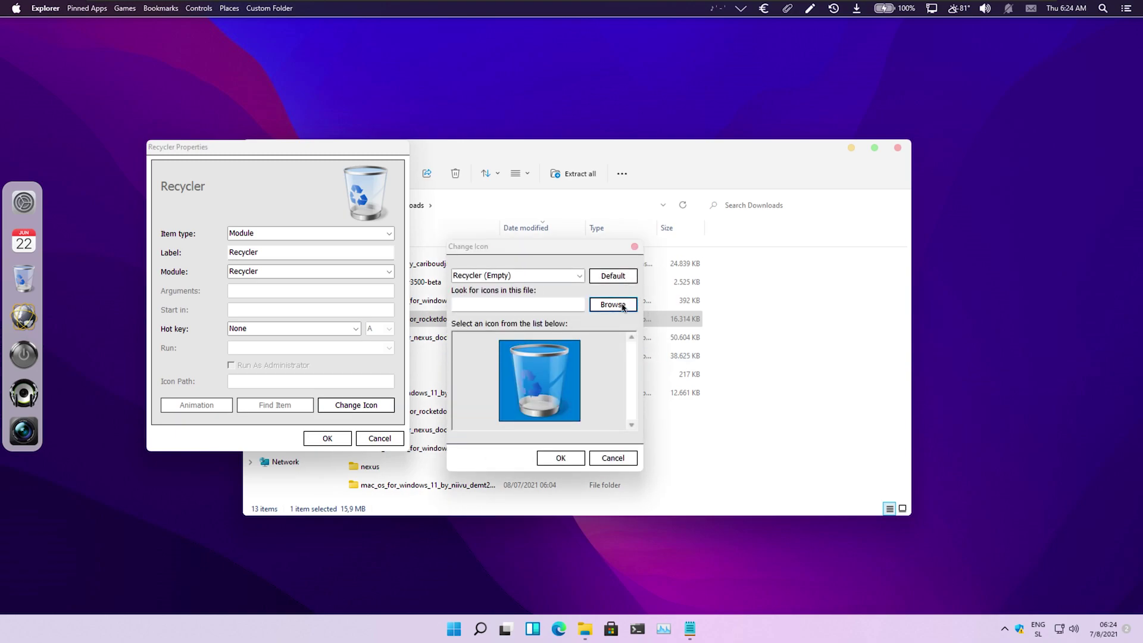
# Apply the Big Sur trash empty icon to the Recycler dock item and save its properties
pyautogui.scroll(-15, 697, 397)
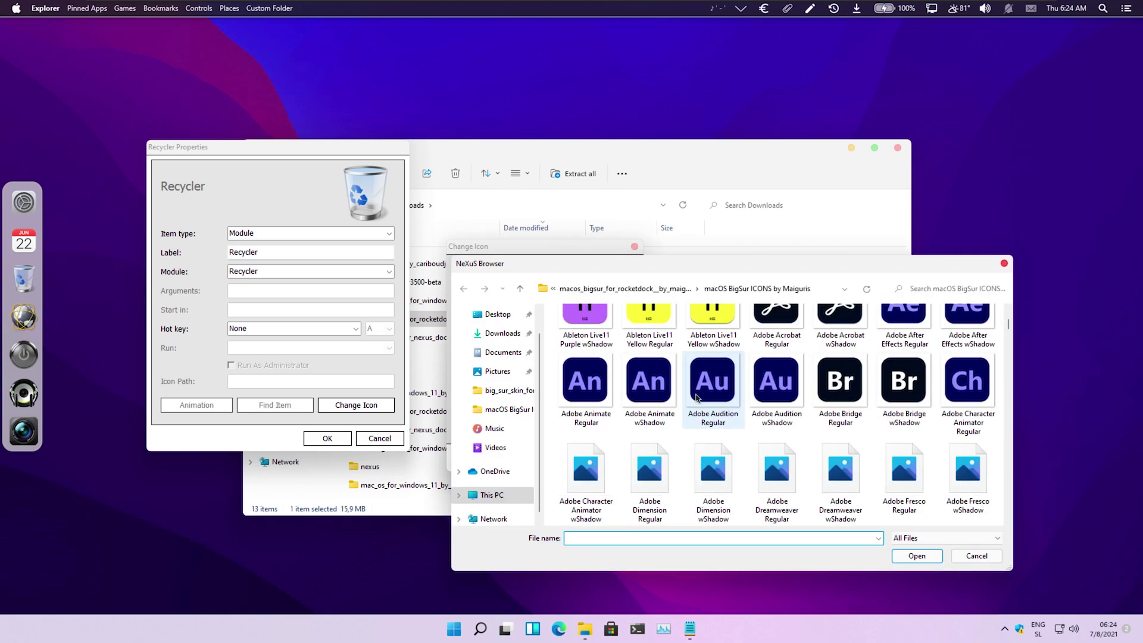
pyautogui.scroll(-15, 698, 398)
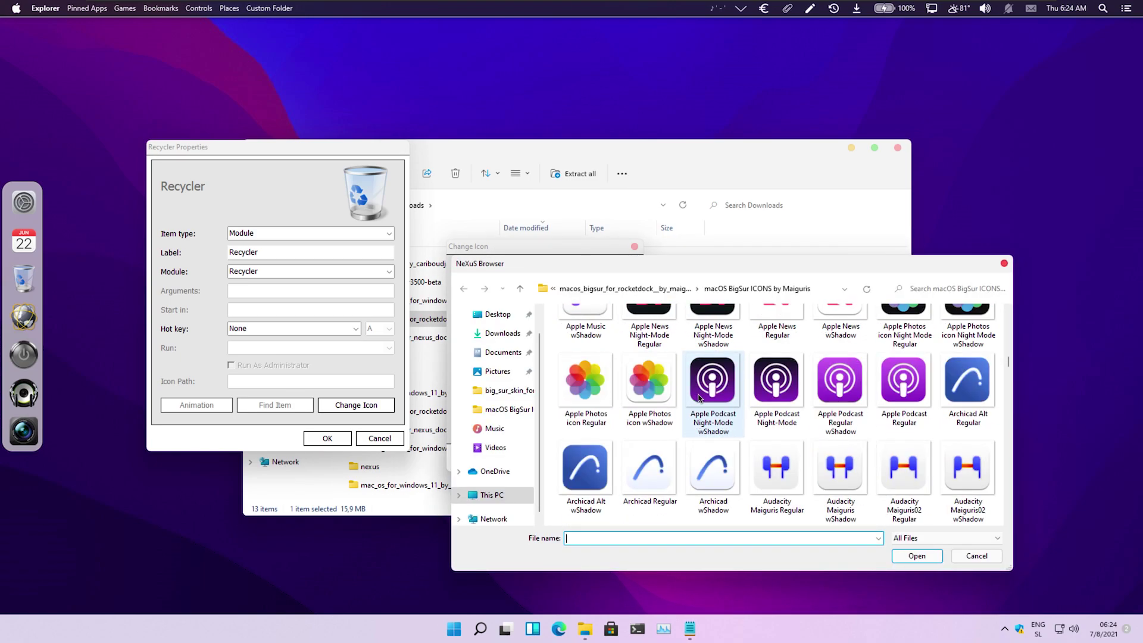
pyautogui.scroll(-5, 700, 398)
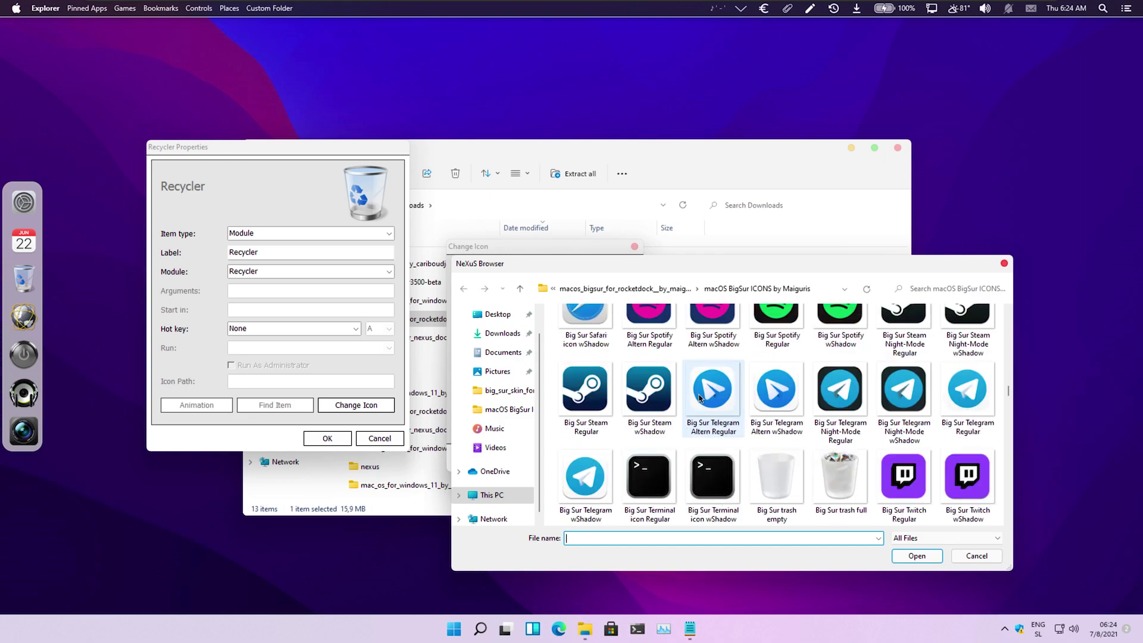
pyautogui.click(793, 397)
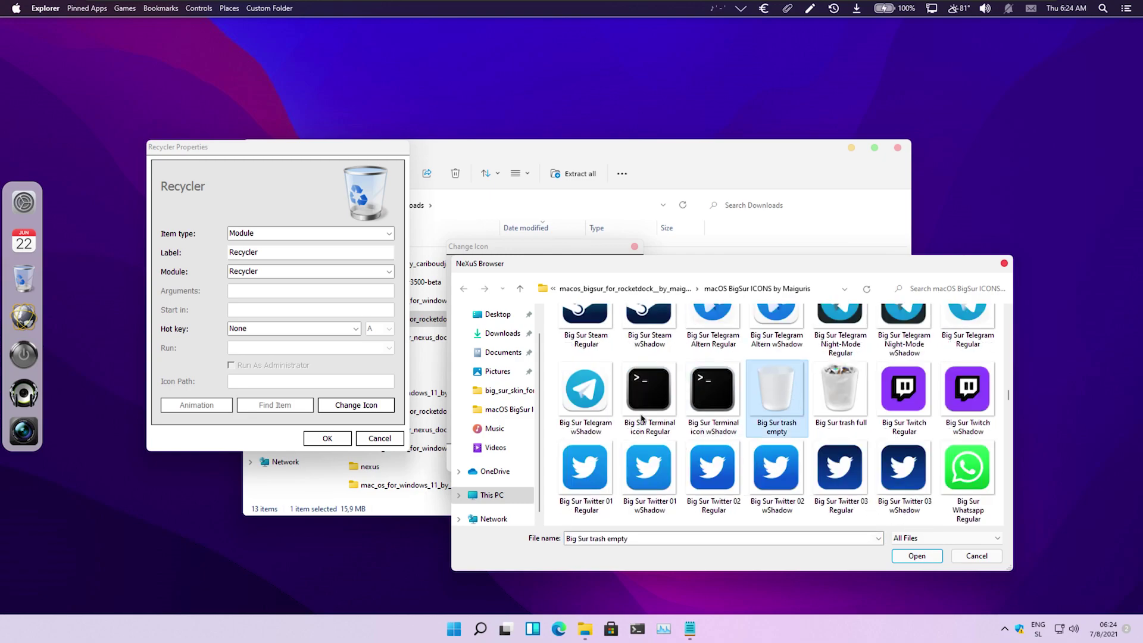
pyautogui.press('Escape')
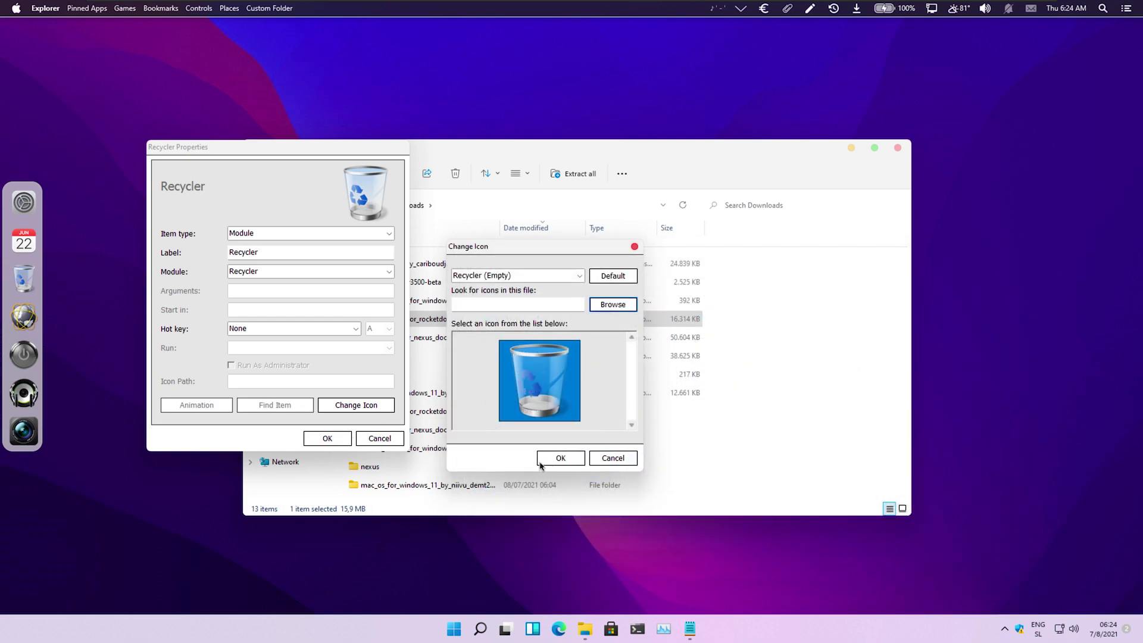
pyautogui.press('Return')
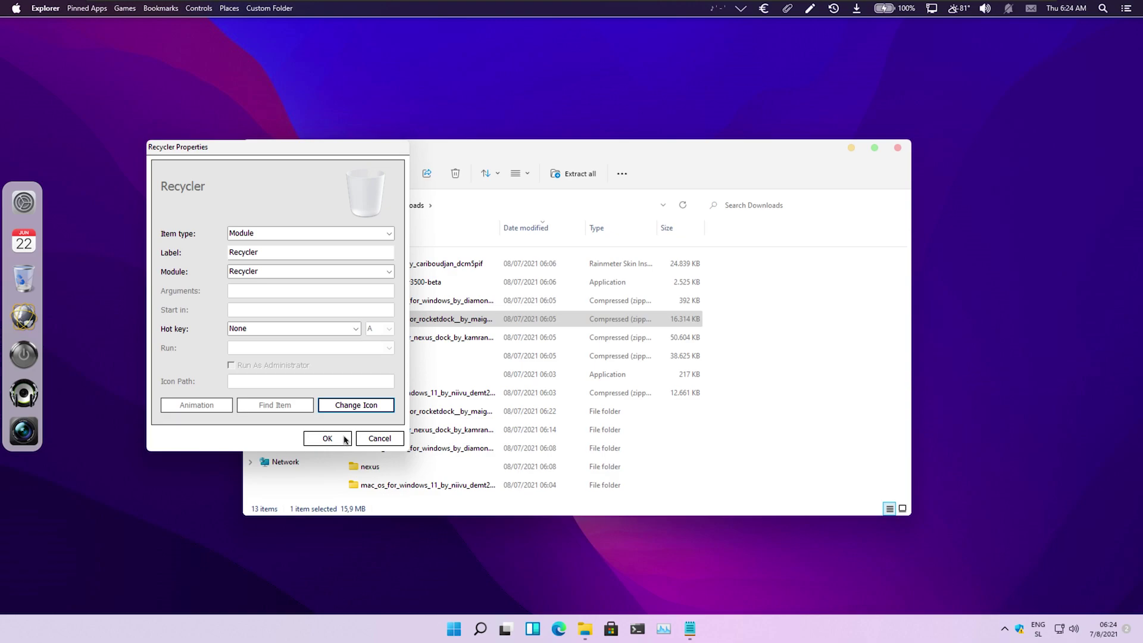
pyautogui.click(341, 441)
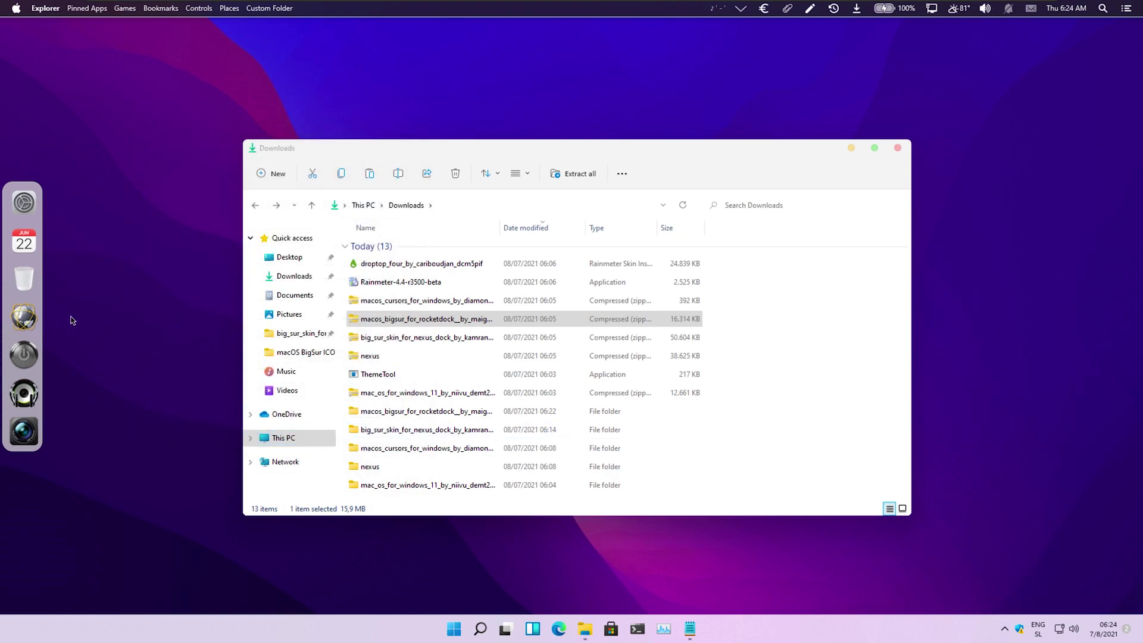
# Open the Firefox dock item's properties and browse for a replacement icon in the macOS BigSur ICONS folder
pyautogui.rightClick(30, 319)
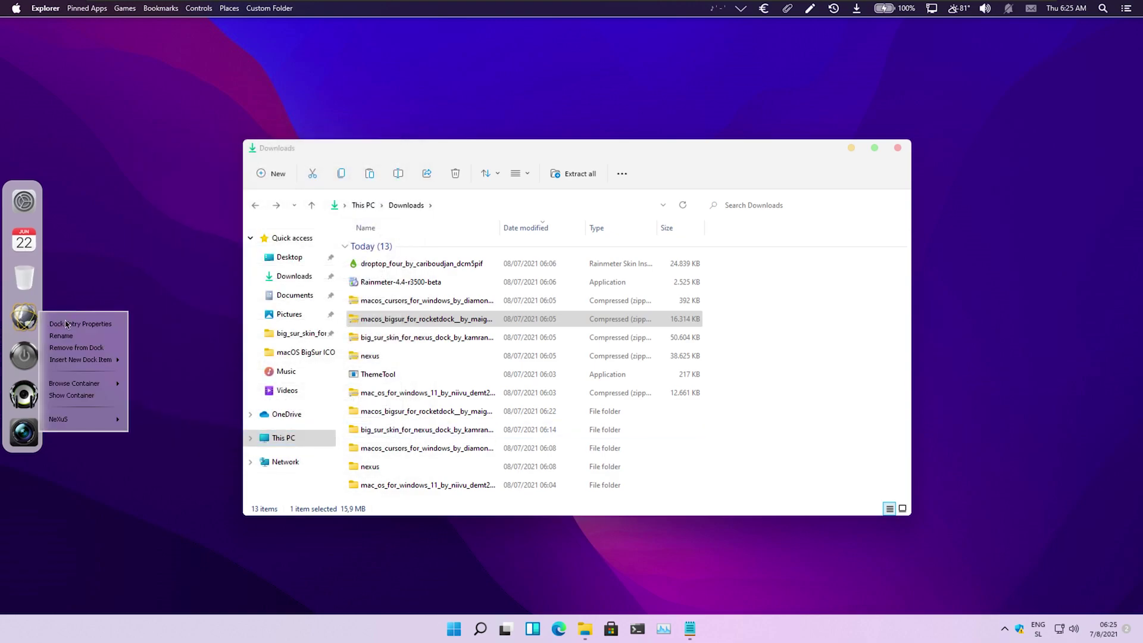
pyautogui.click(542, 322)
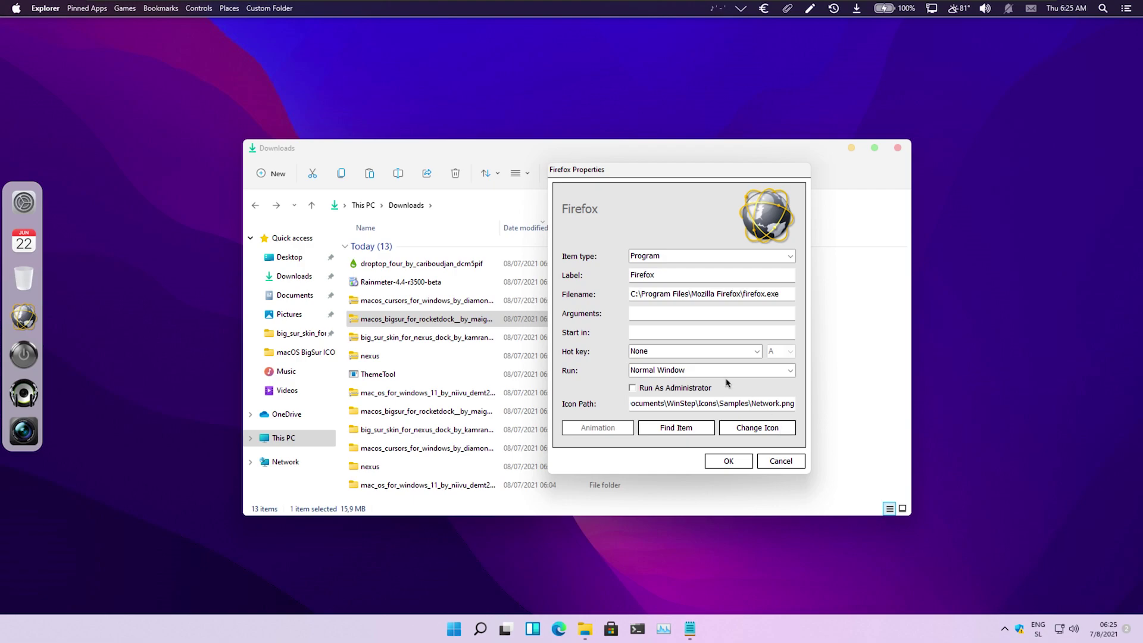
pyautogui.click(757, 427)
pyautogui.press('Tab')
pyautogui.press('Return')
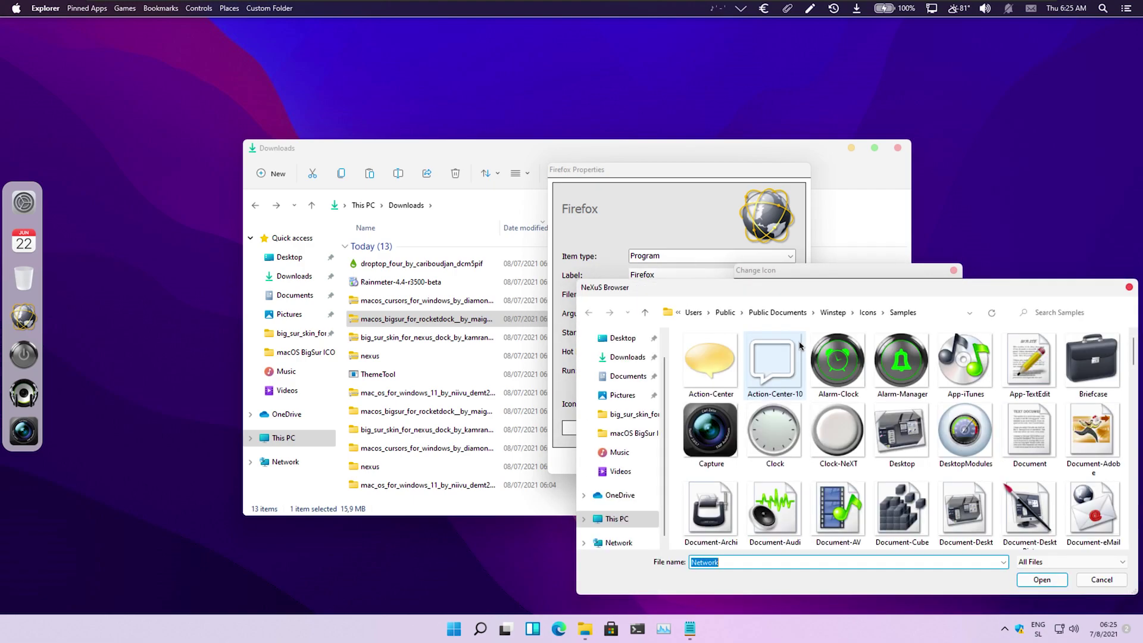
pyautogui.click(635, 433)
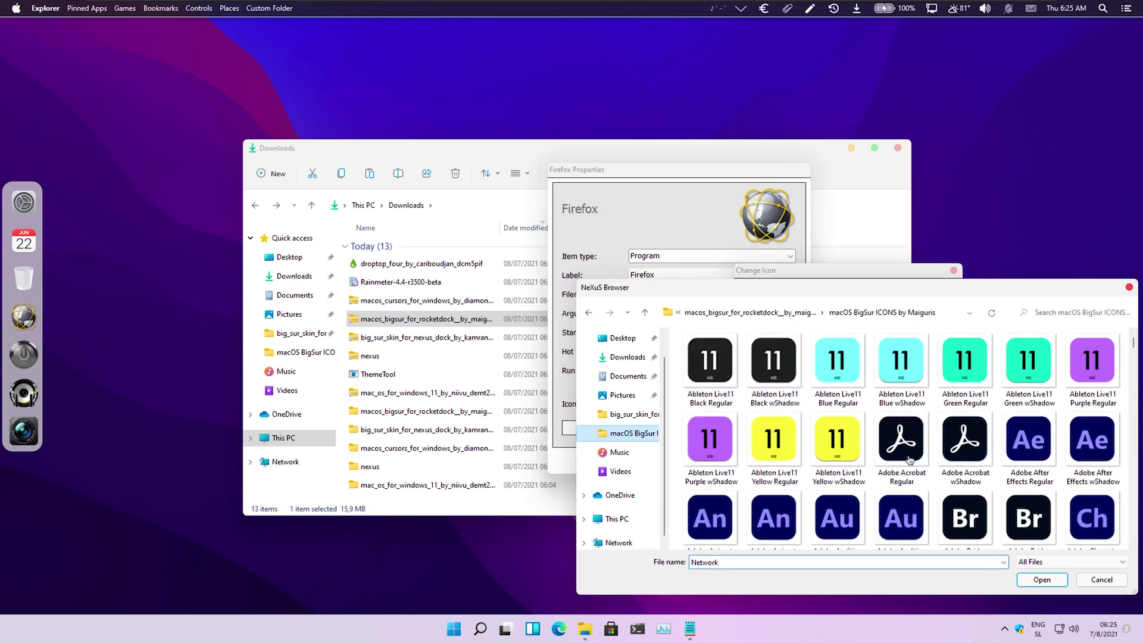
# Apply the Big Sur Google Chrome Regular icon to the Firefox dock item and save its properties
pyautogui.scroll(-15, 909, 459)
pyautogui.scroll(-10, 909, 459)
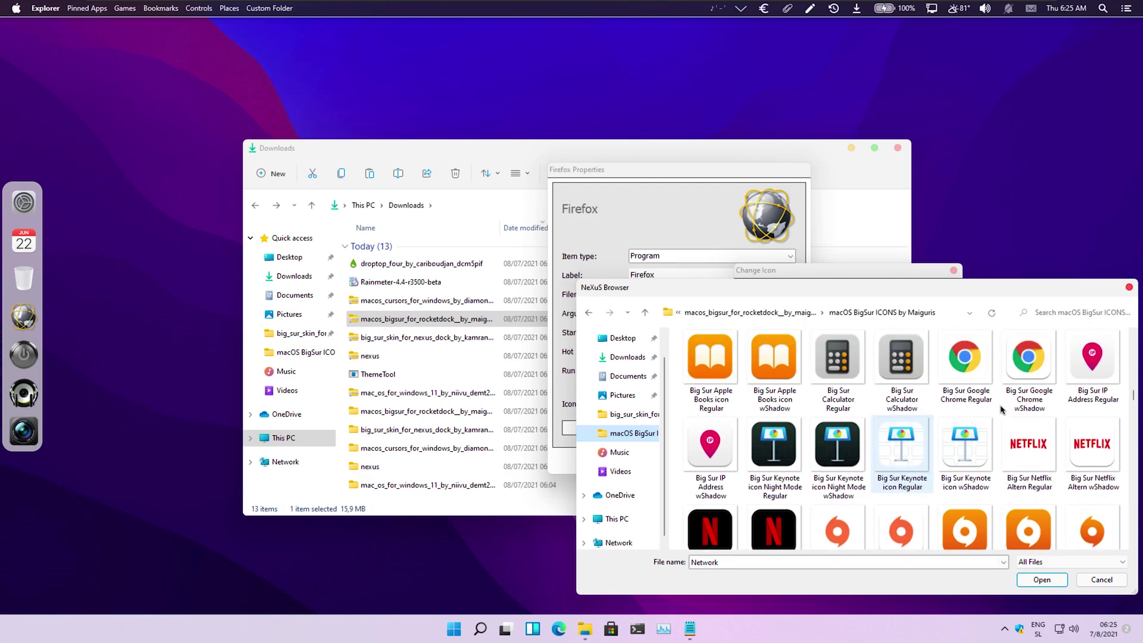
pyautogui.click(995, 403)
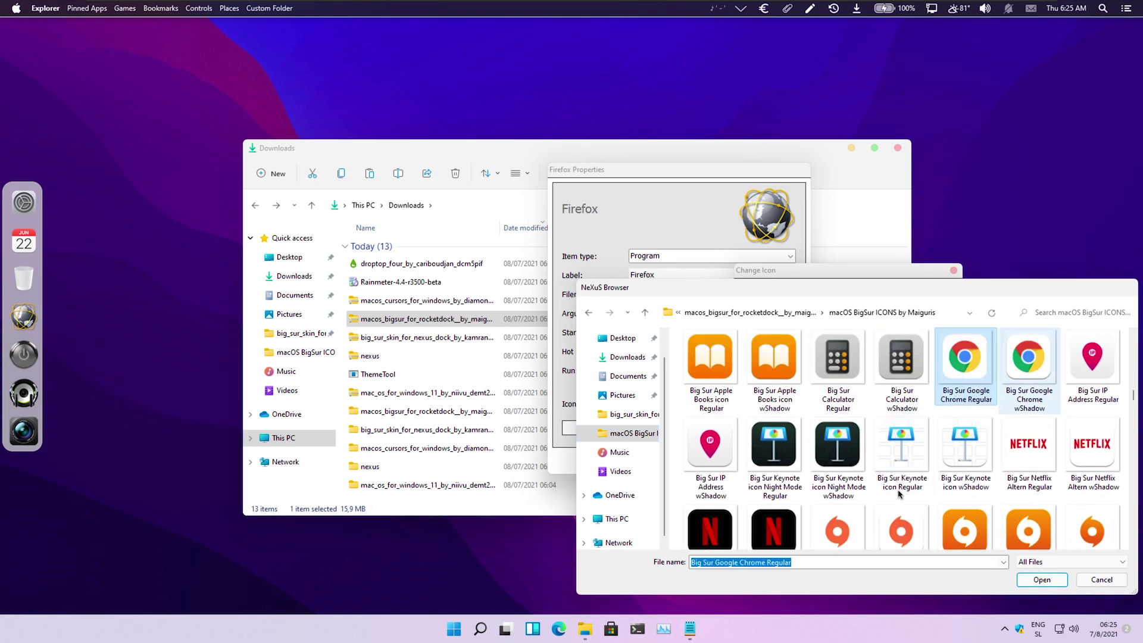
pyautogui.press('Return')
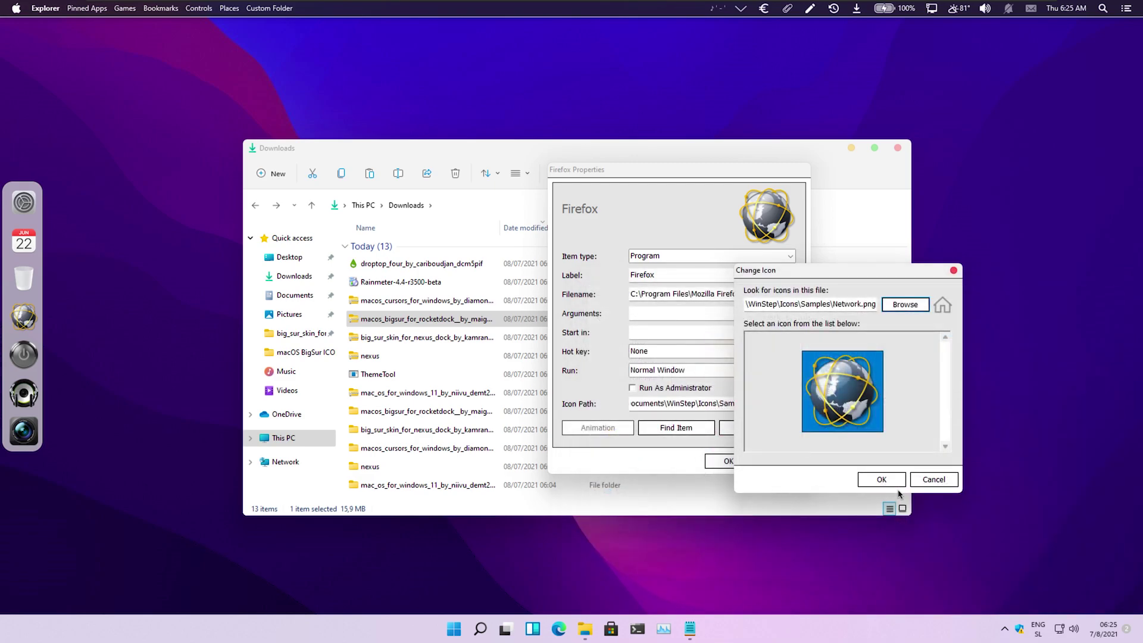
pyautogui.doubleClick(835, 419)
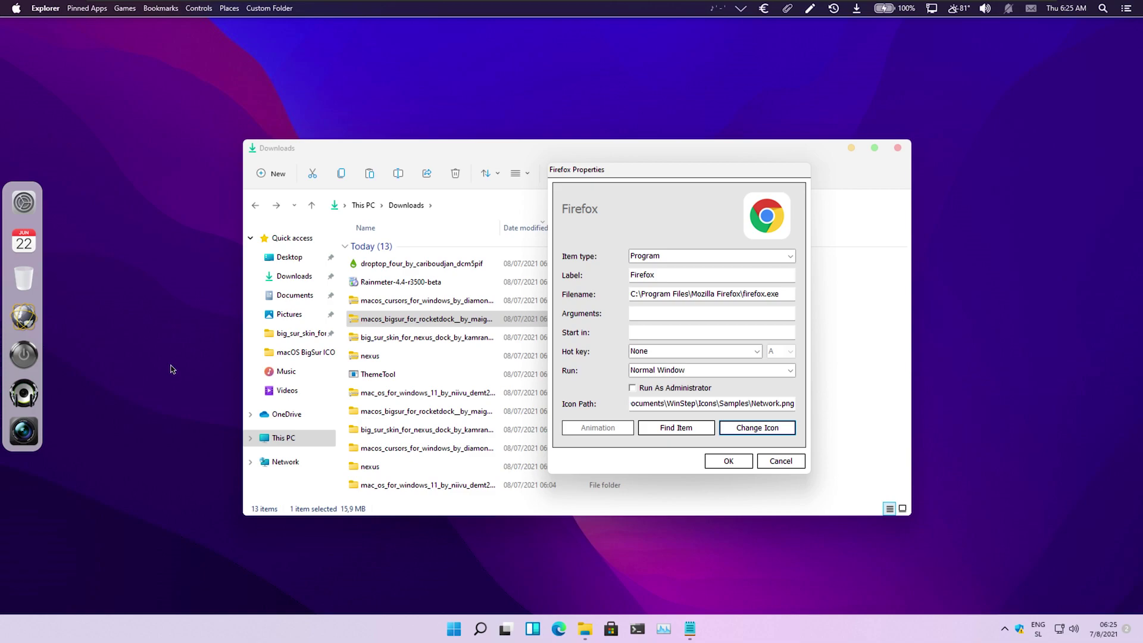
pyautogui.press('Return')
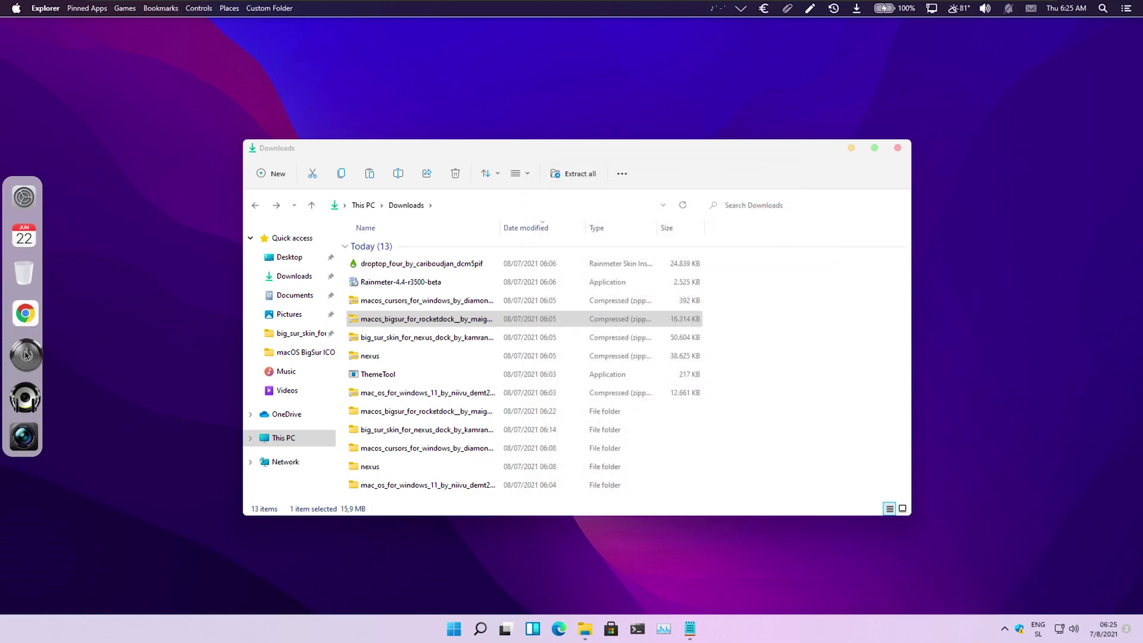
# Remove the power, headphones and camera items from the dock
pyautogui.rightClick(39, 350)
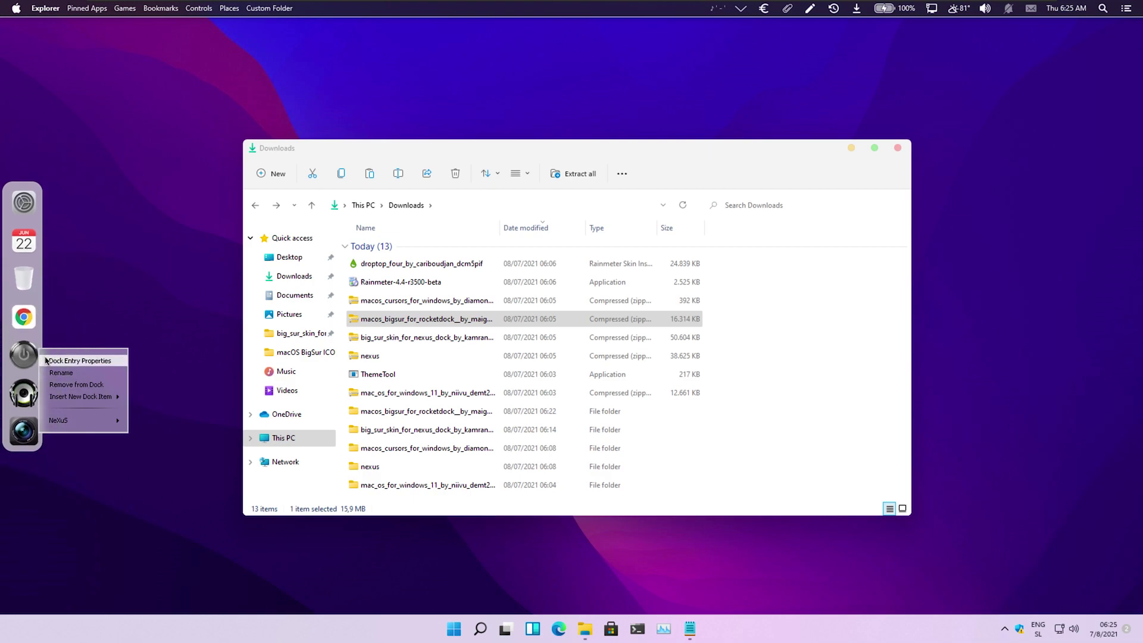
pyautogui.click(79, 386)
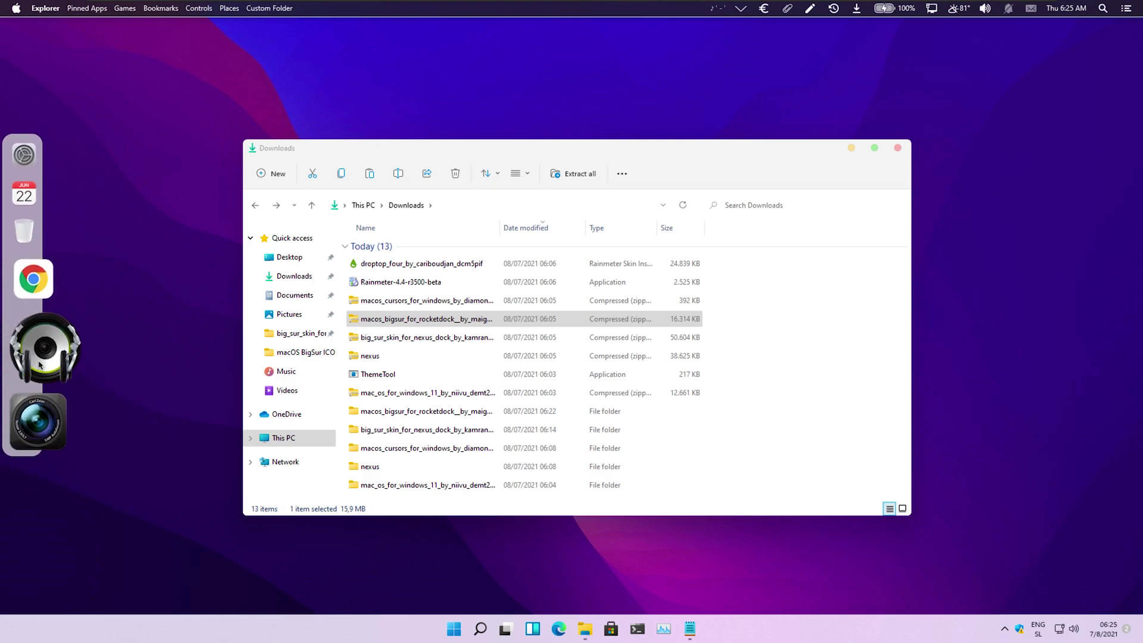
pyautogui.rightClick(39, 361)
pyautogui.click(77, 393)
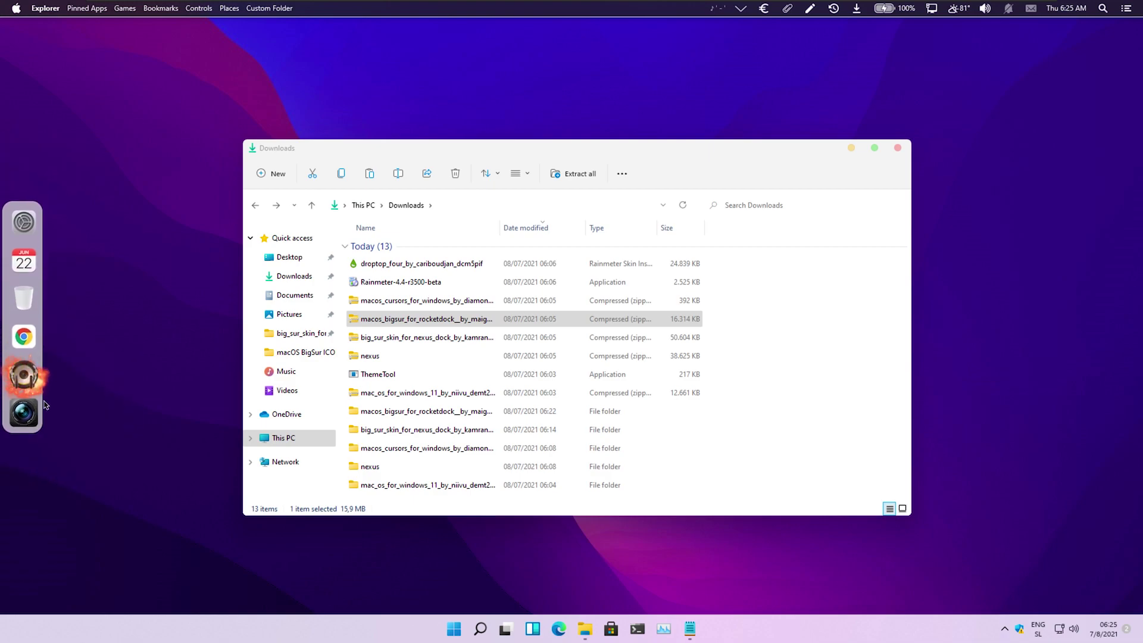
pyautogui.rightClick(27, 387)
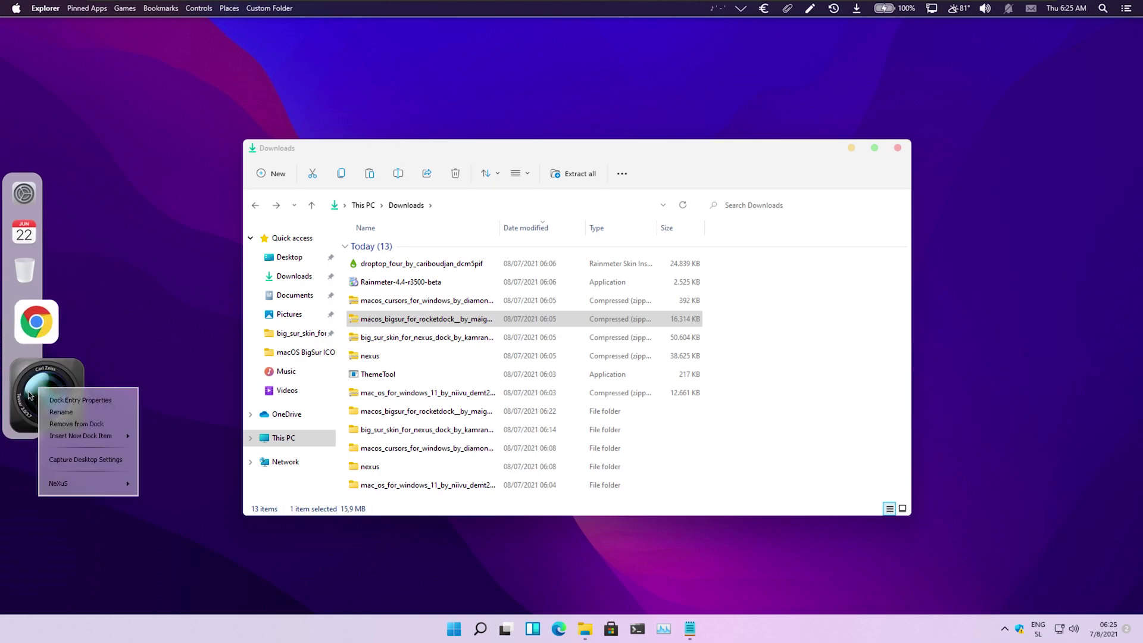
pyautogui.click(78, 420)
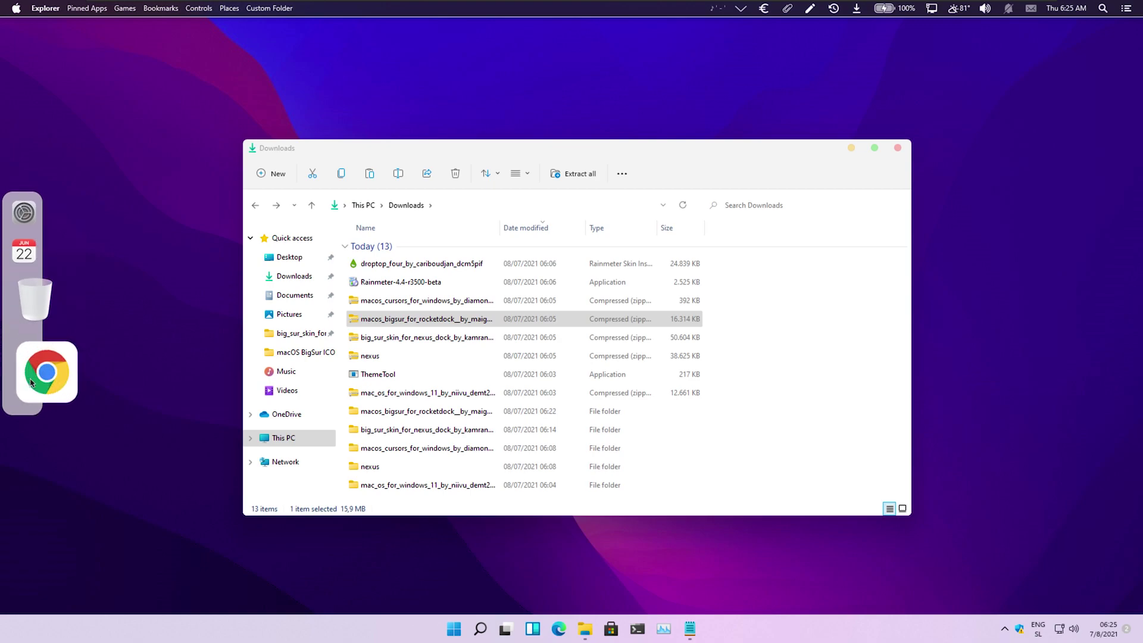
# Insert a separator at the end of the dock and move the Recycler item below it
pyautogui.rightClick(21, 388)
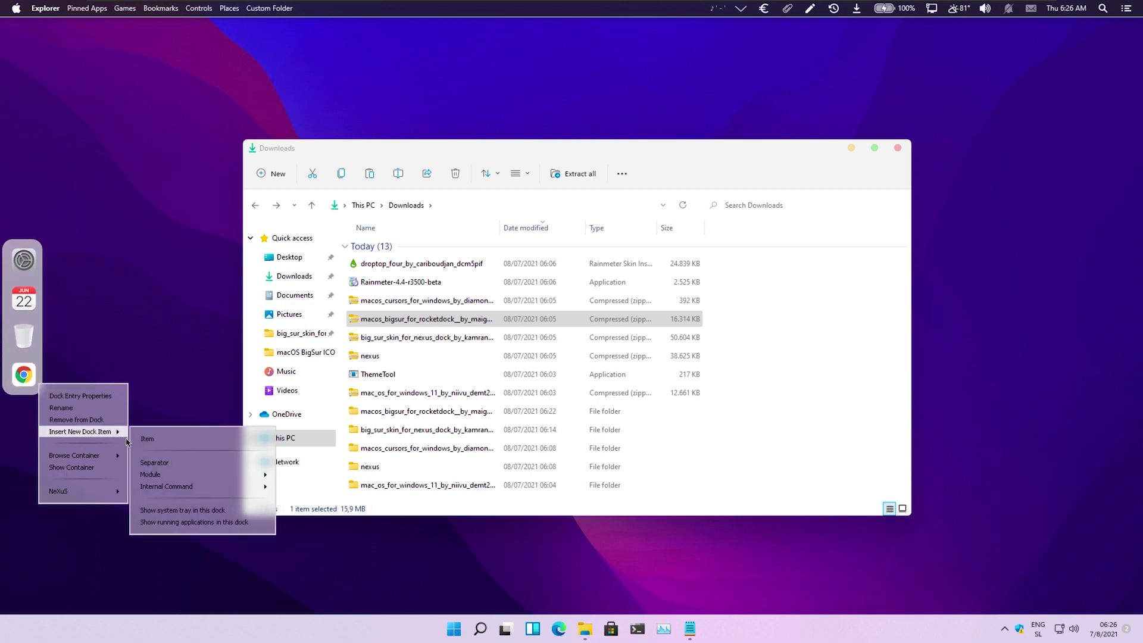
pyautogui.click(174, 466)
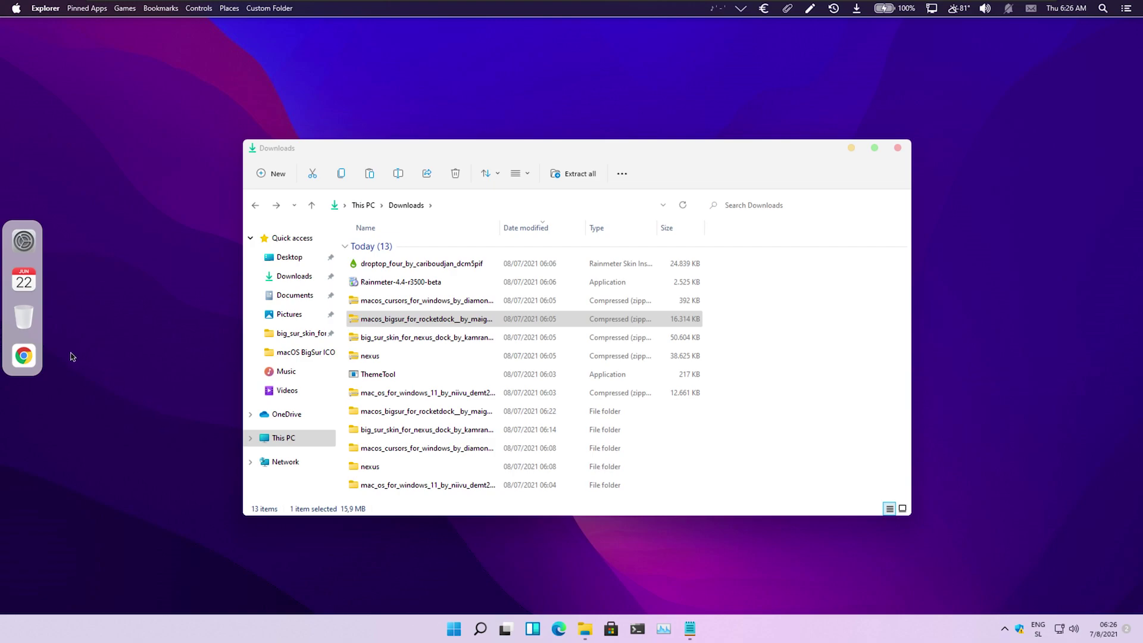
pyautogui.moveTo(31, 322); pyautogui.dragTo(22, 434)
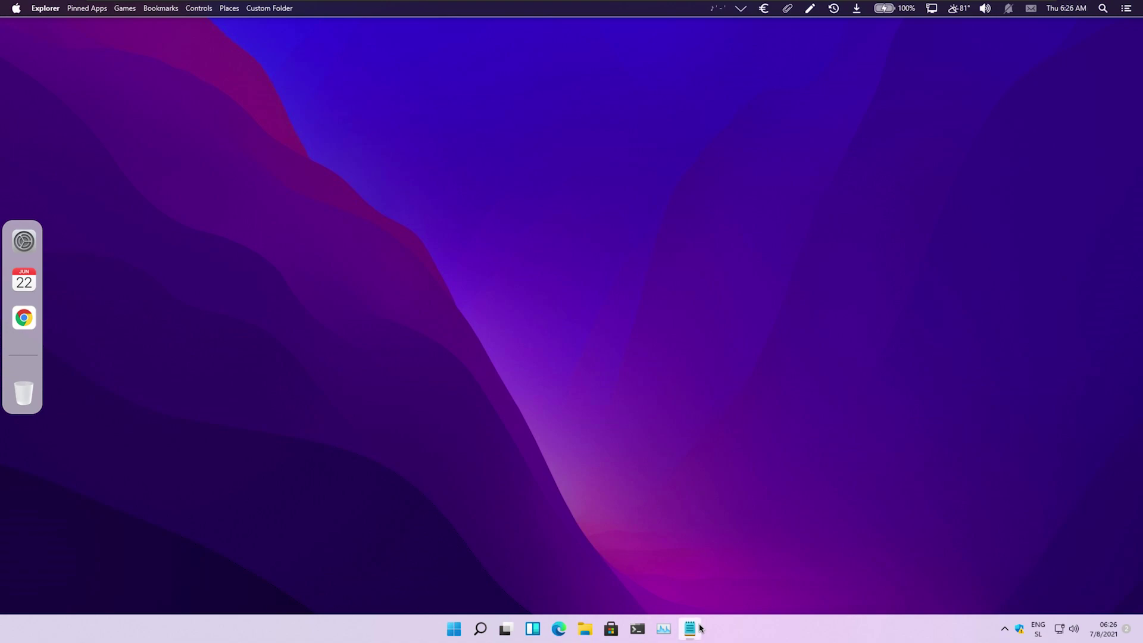
# Close Notepad, switch to Edge and reopen the DeviantArt page "mac OS For Windows 11" from the browsing history
pyautogui.rightClick(699, 624)
pyautogui.click(688, 595)
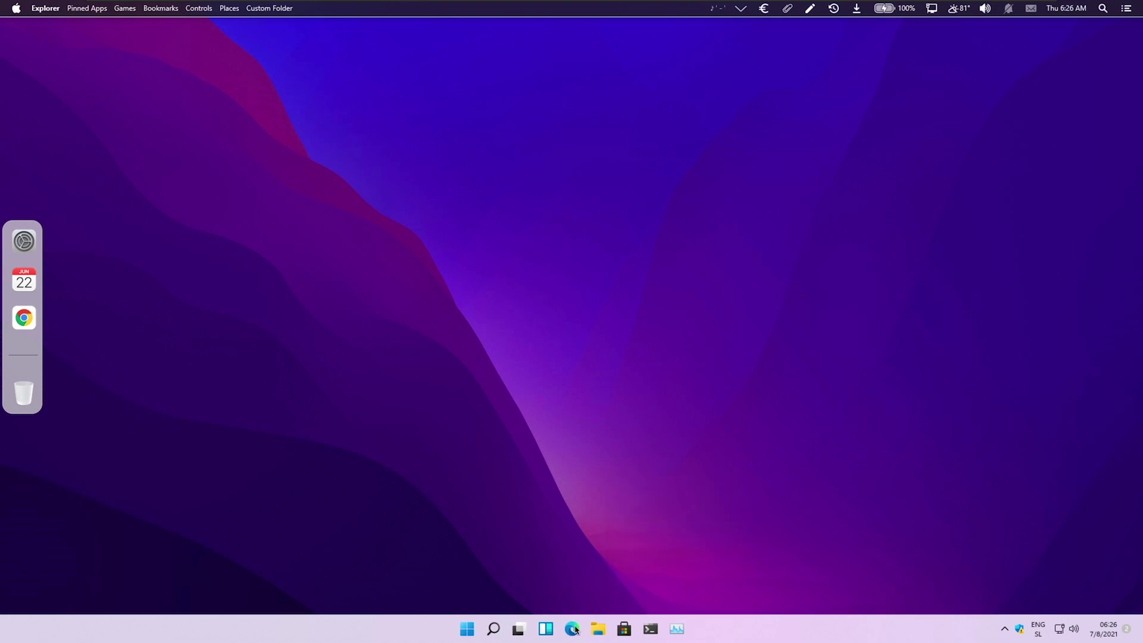
pyautogui.click(572, 629)
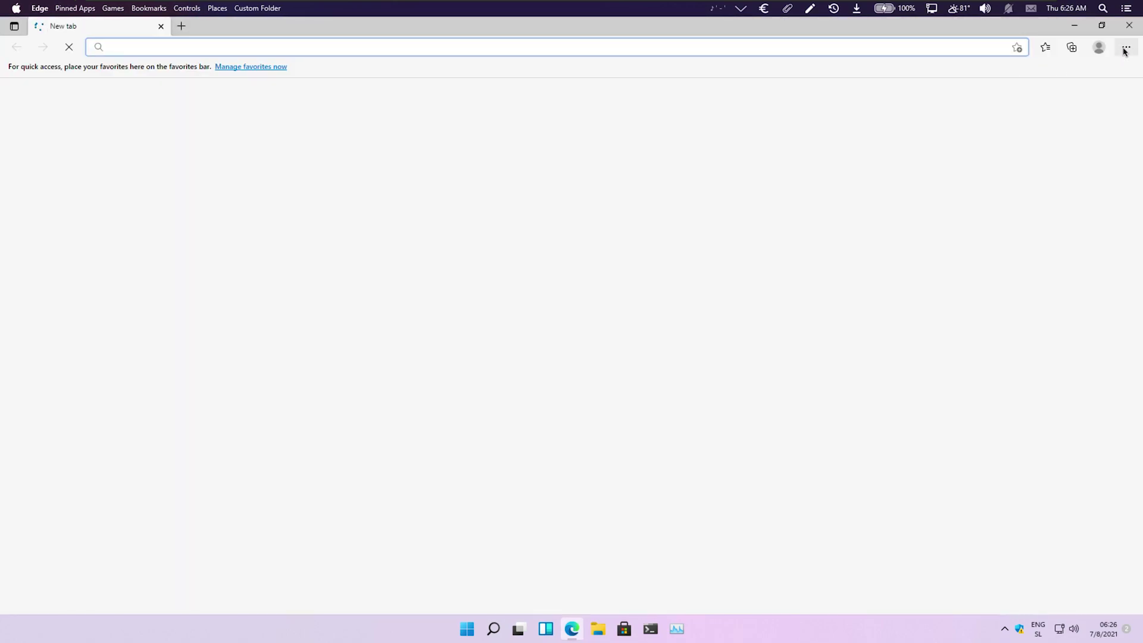
pyautogui.click(1125, 49)
pyautogui.click(1036, 169)
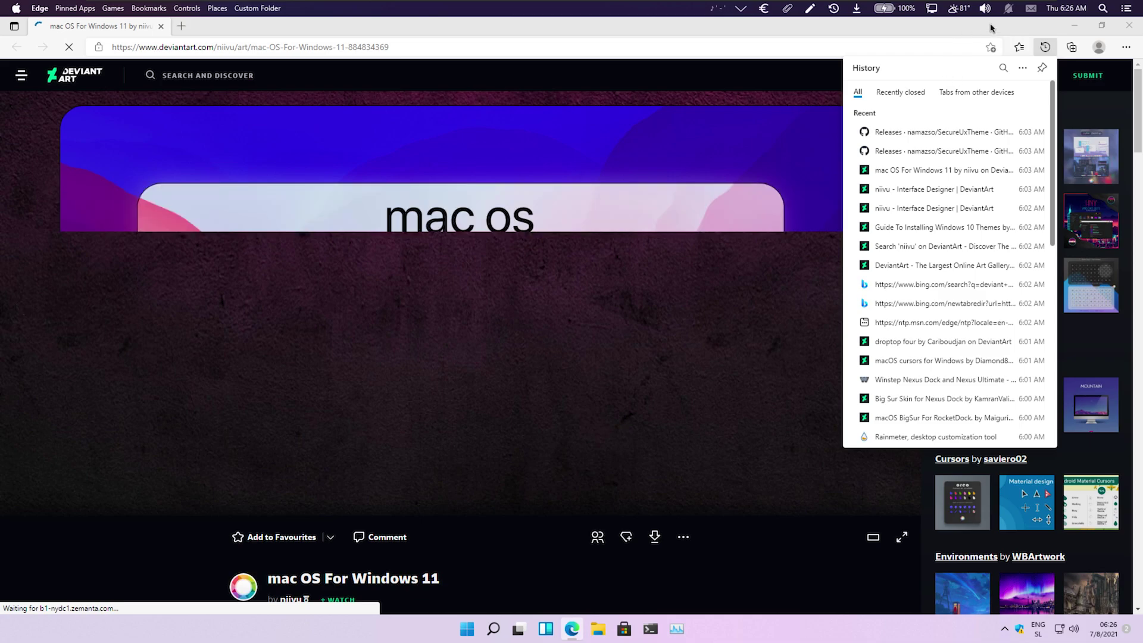
pyautogui.click(601, 410)
# Copy the parameter --disable-windows10-custom-titlebar from the featured comment on the DeviantArt page and minimize Edge
pyautogui.scroll(-15, 601, 411)
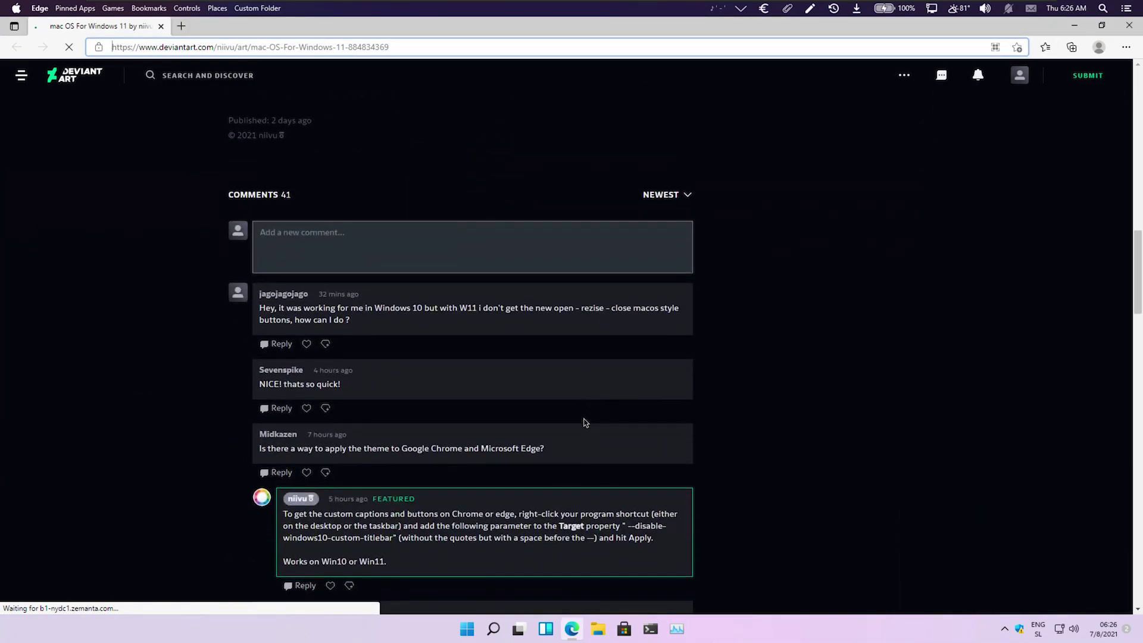
pyautogui.moveTo(628, 527); pyautogui.dragTo(392, 538)
pyautogui.hotkey('ctrl', 'c')
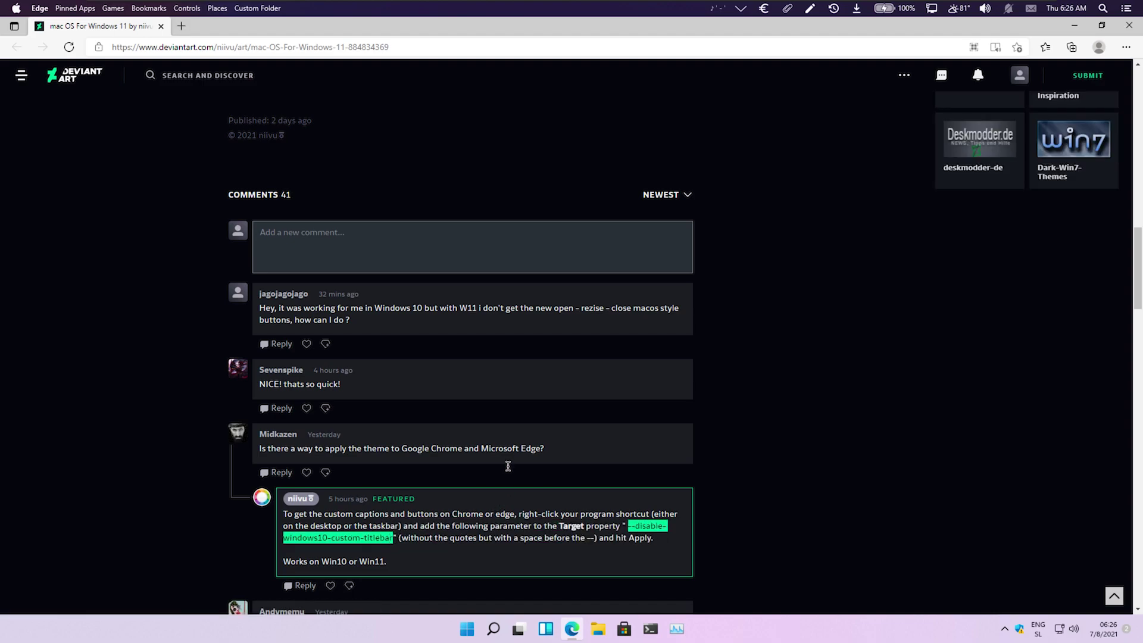
pyautogui.rightClick(373, 538)
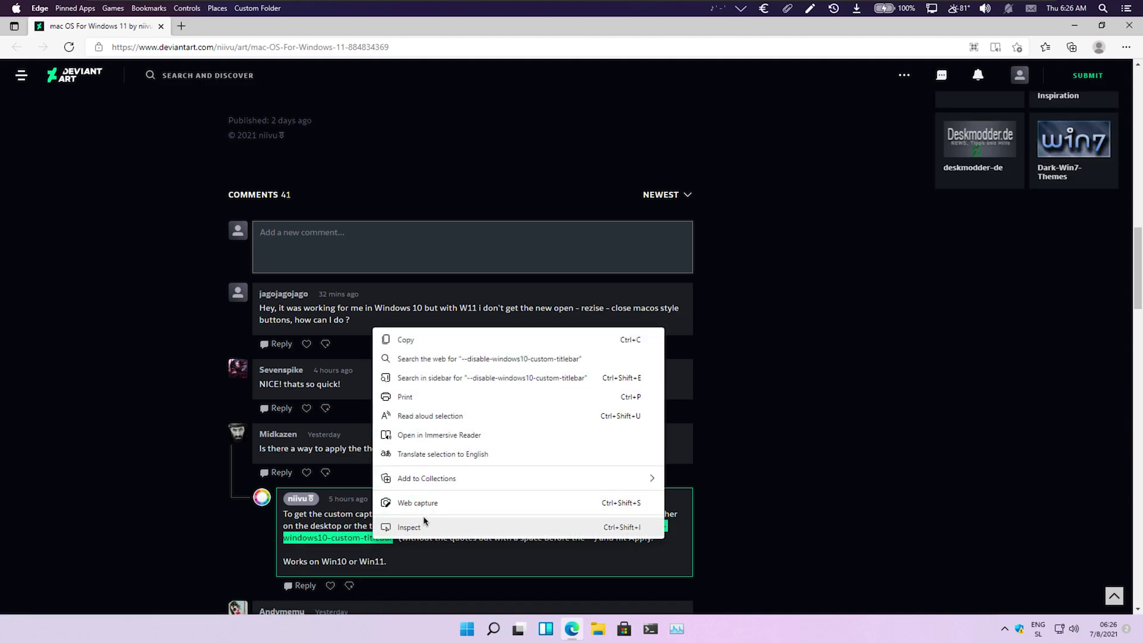
pyautogui.click(421, 340)
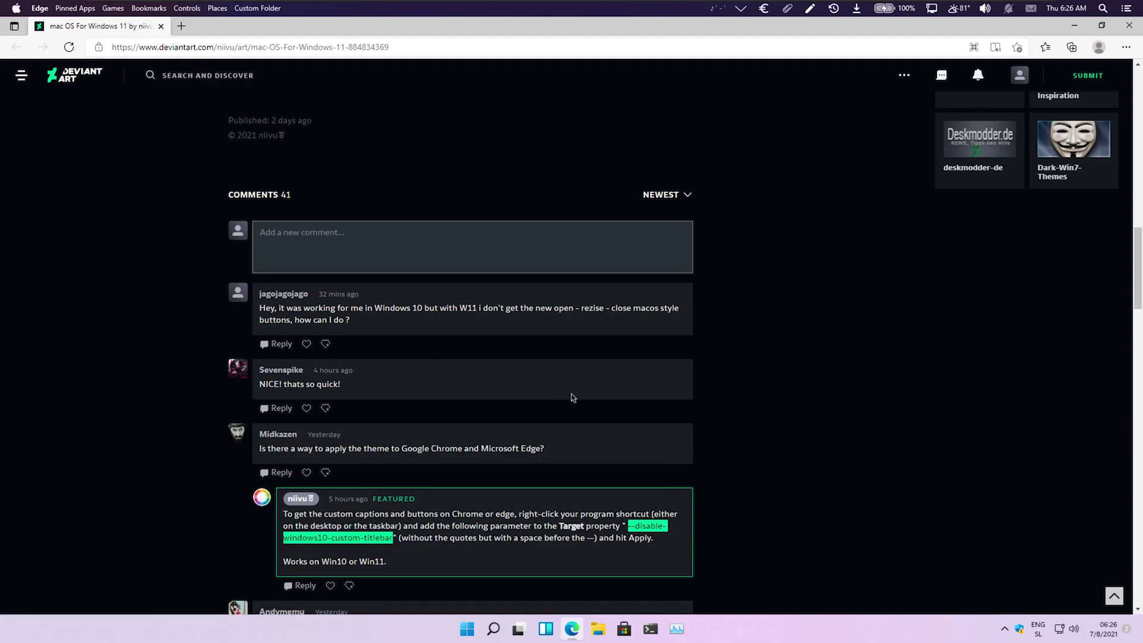
pyautogui.click(1074, 27)
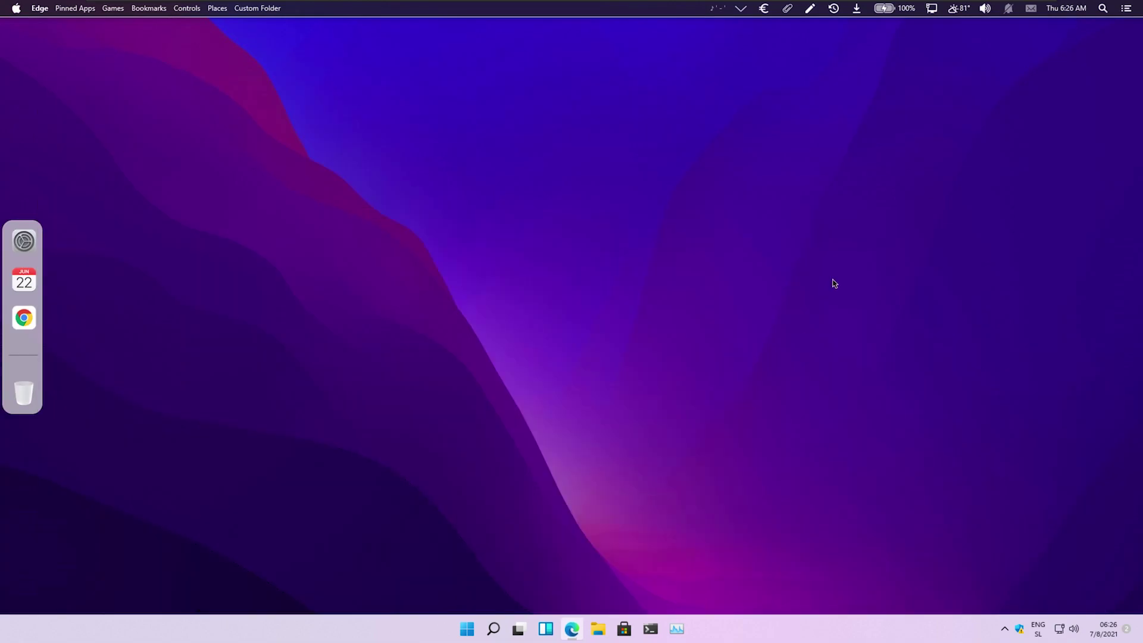
# Append the copied parameter --disable-windows10-custom-titlebar to the end of the Microsoft Edge shortcut's target and apply the change
pyautogui.rightClick(572, 633)
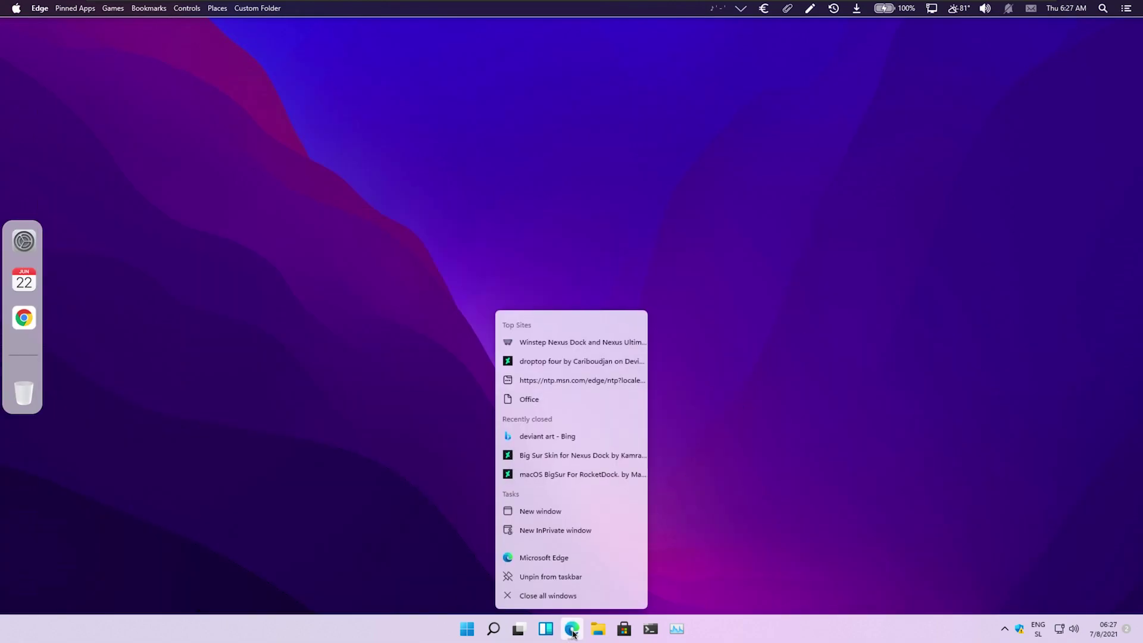
pyautogui.rightClick(569, 557)
pyautogui.click(595, 544)
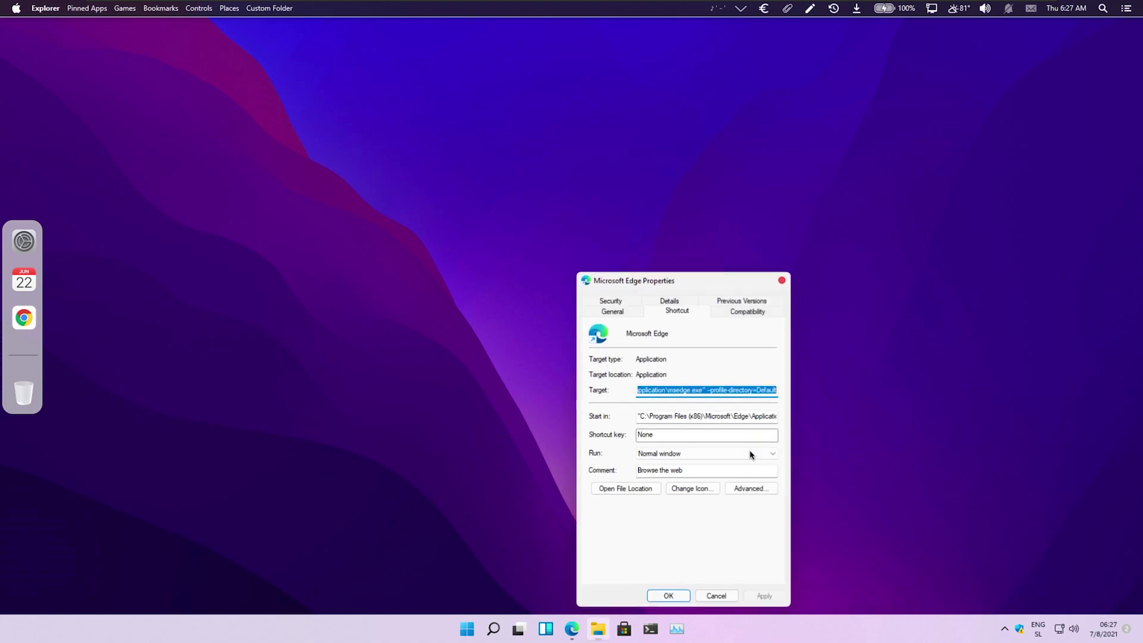
pyautogui.click(775, 389)
pyautogui.moveTo(753, 390); pyautogui.dragTo(839, 392)
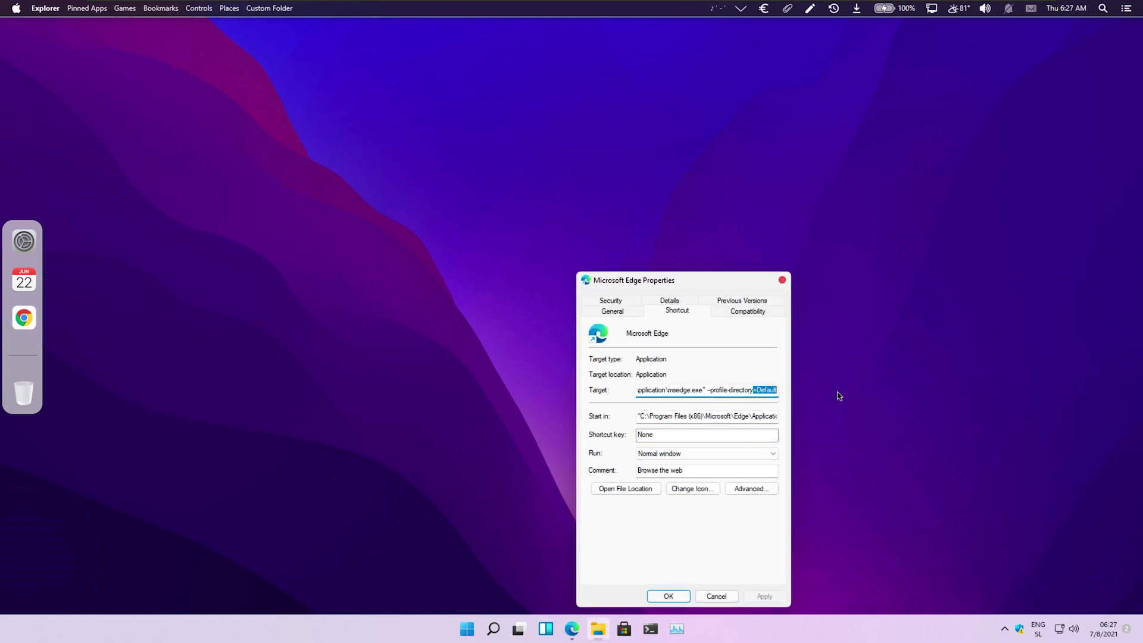
pyautogui.click(777, 390)
pyautogui.hotkey('ctrl', 'v')
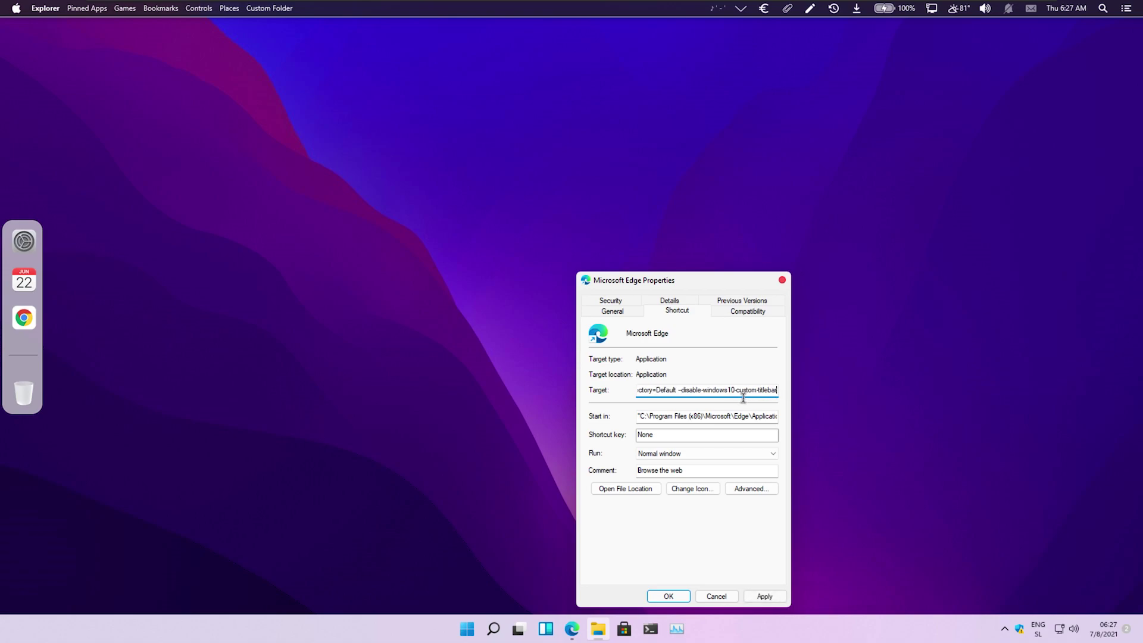
pyautogui.click(765, 596)
pyautogui.click(668, 596)
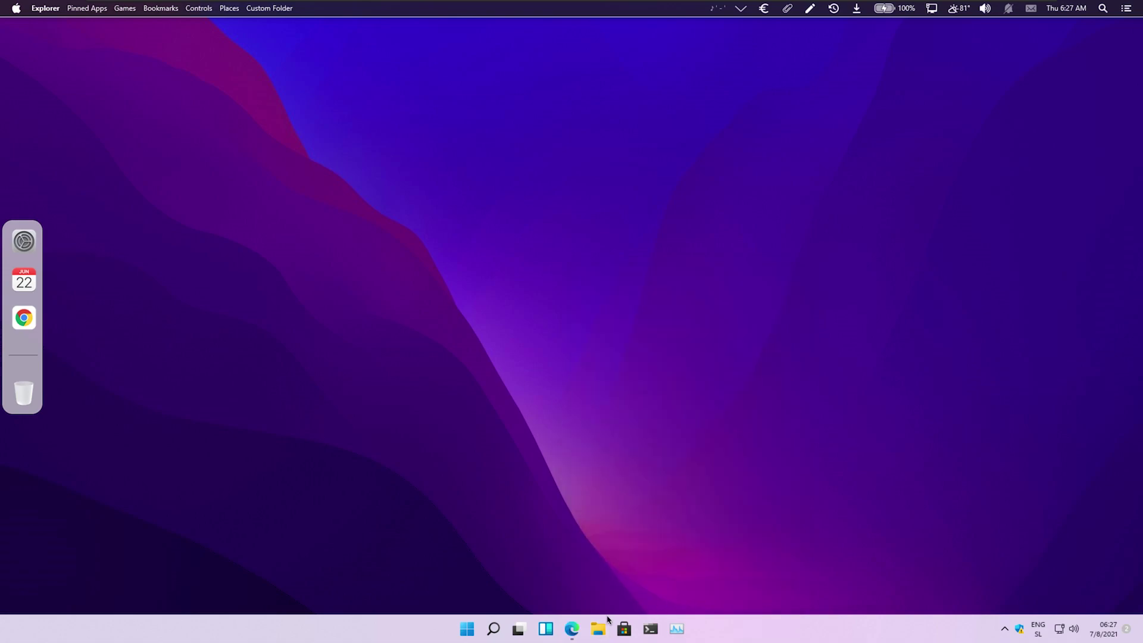
# Close the existing Edge window, relaunch Edge, and place it as a smaller restored window near the middle of the desktop
pyautogui.click(572, 628)
pyautogui.click(1134, 28)
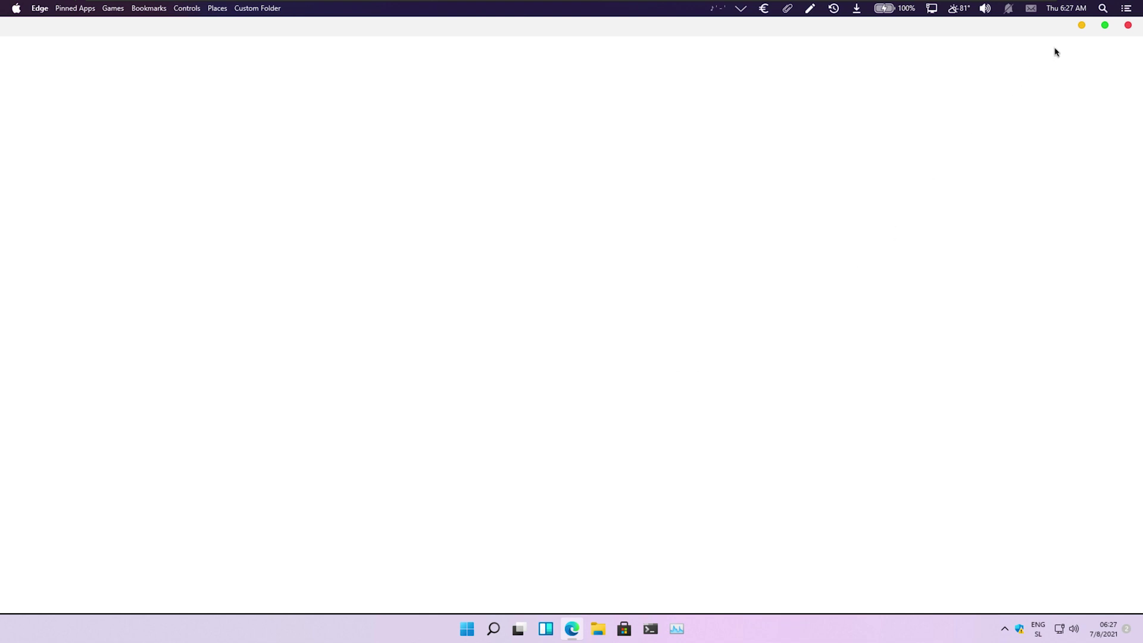
pyautogui.click(1105, 26)
pyautogui.moveTo(451, 56); pyautogui.dragTo(663, 74)
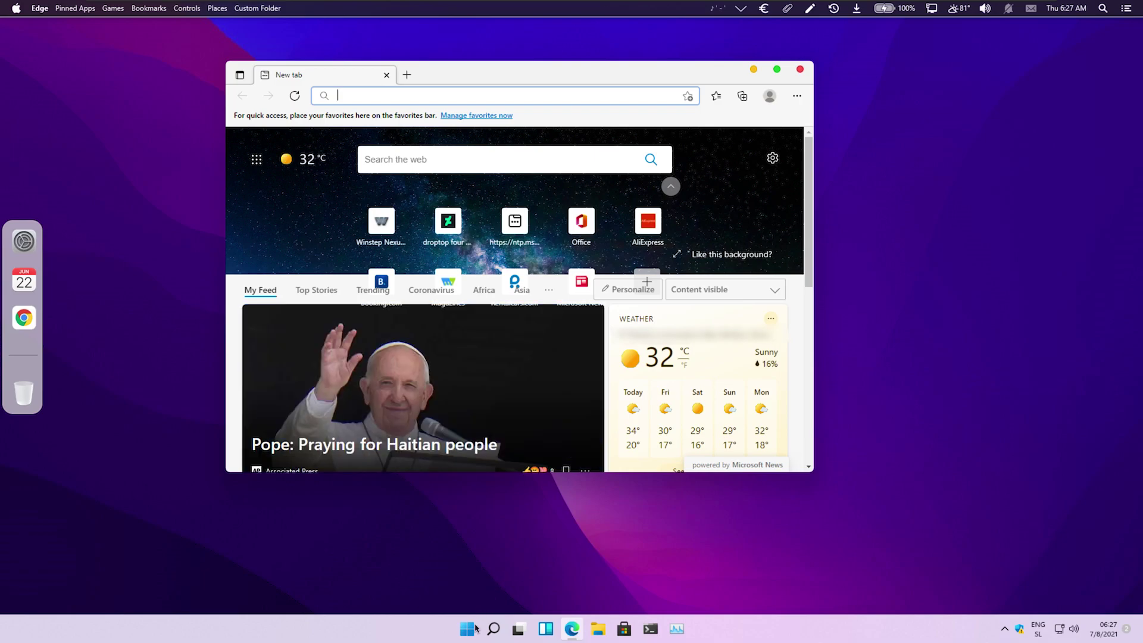
# Try the automatic taskbar hiding option under the taskbar behaviors in the personalization settings, and close Settings
pyautogui.press('super')
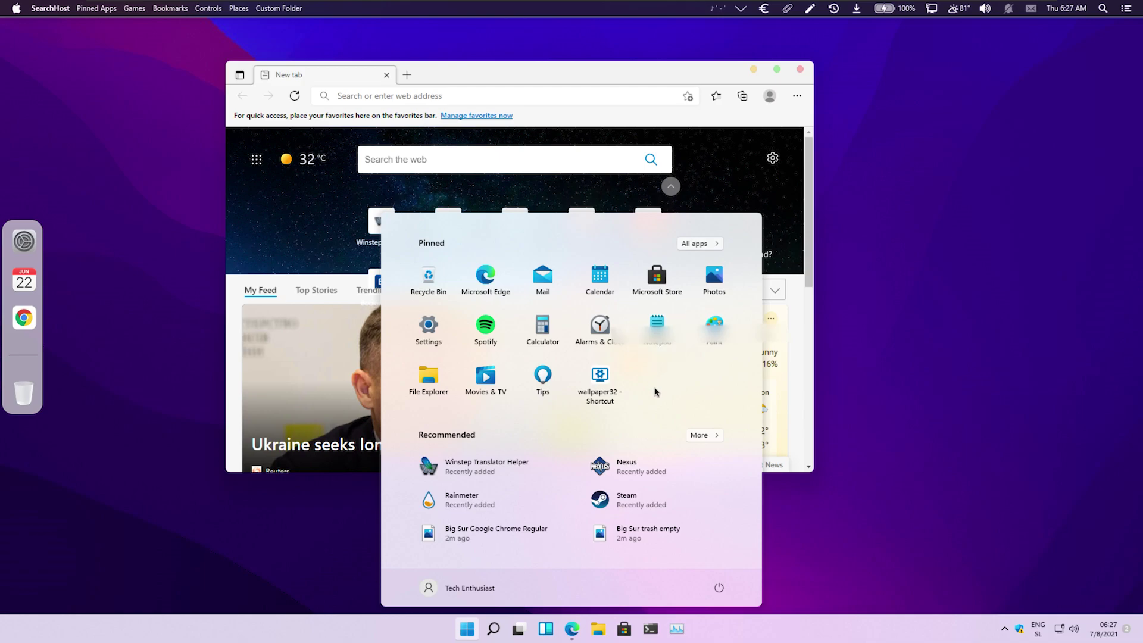
pyautogui.click(797, 628)
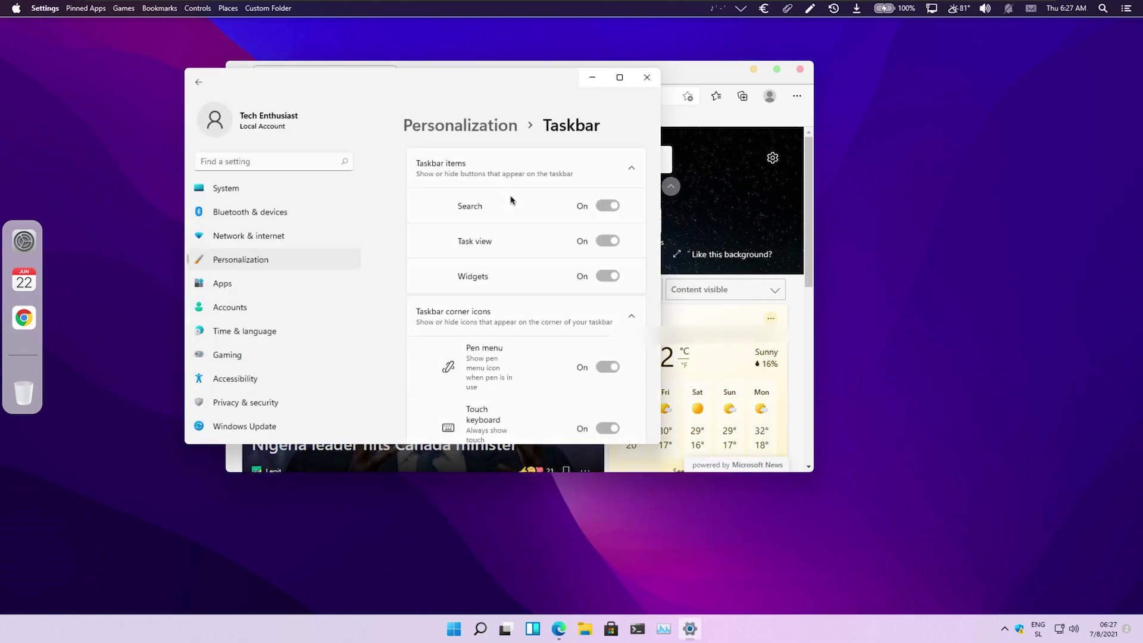
pyautogui.scroll(-3, 500, 300)
pyautogui.scroll(-1, 547, 317)
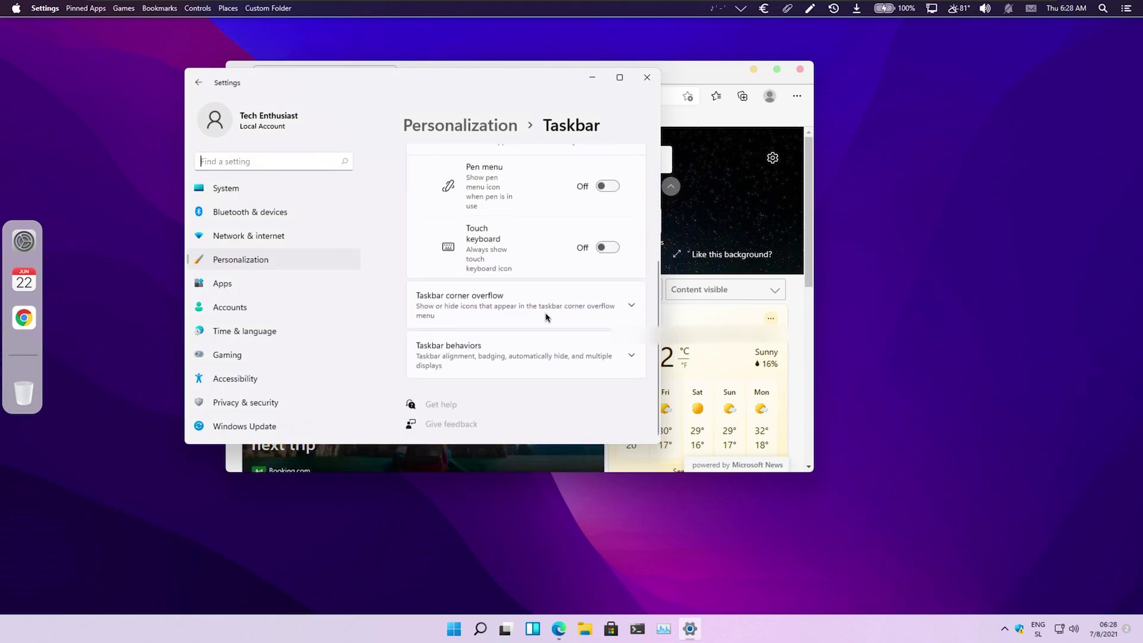
pyautogui.click(632, 355)
pyautogui.scroll(-2, 632, 355)
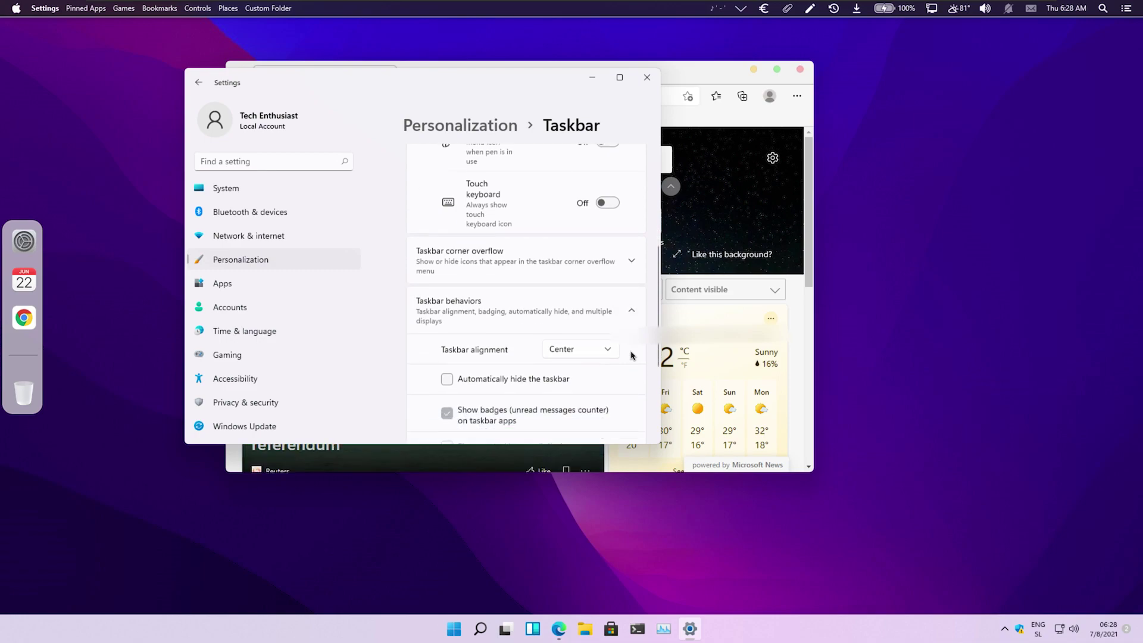
pyautogui.click(535, 335)
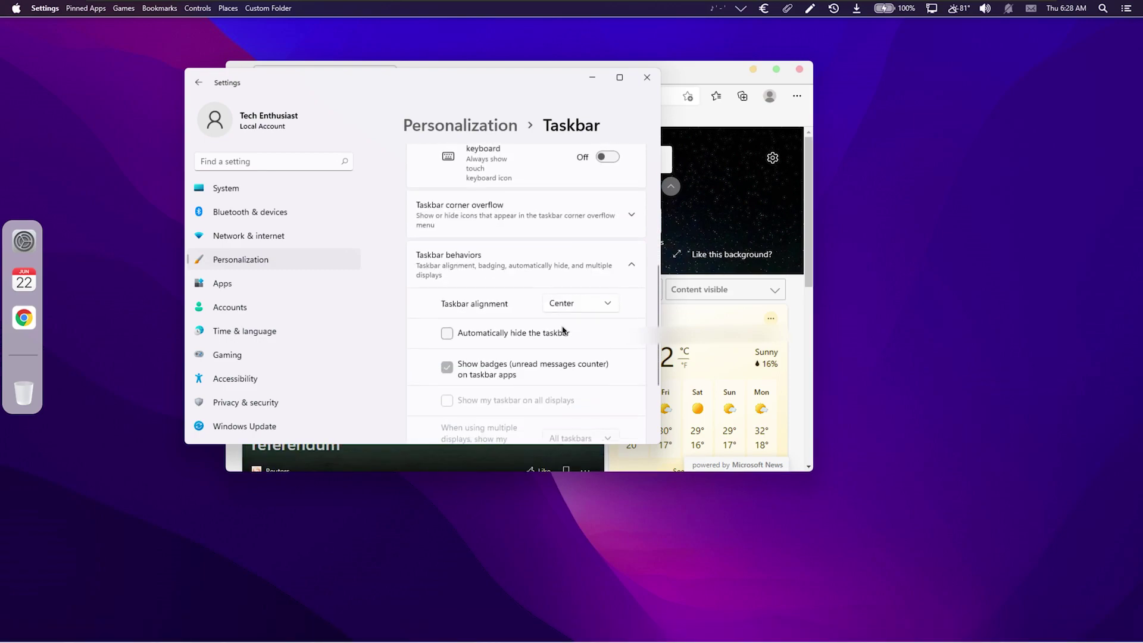
pyautogui.click(647, 78)
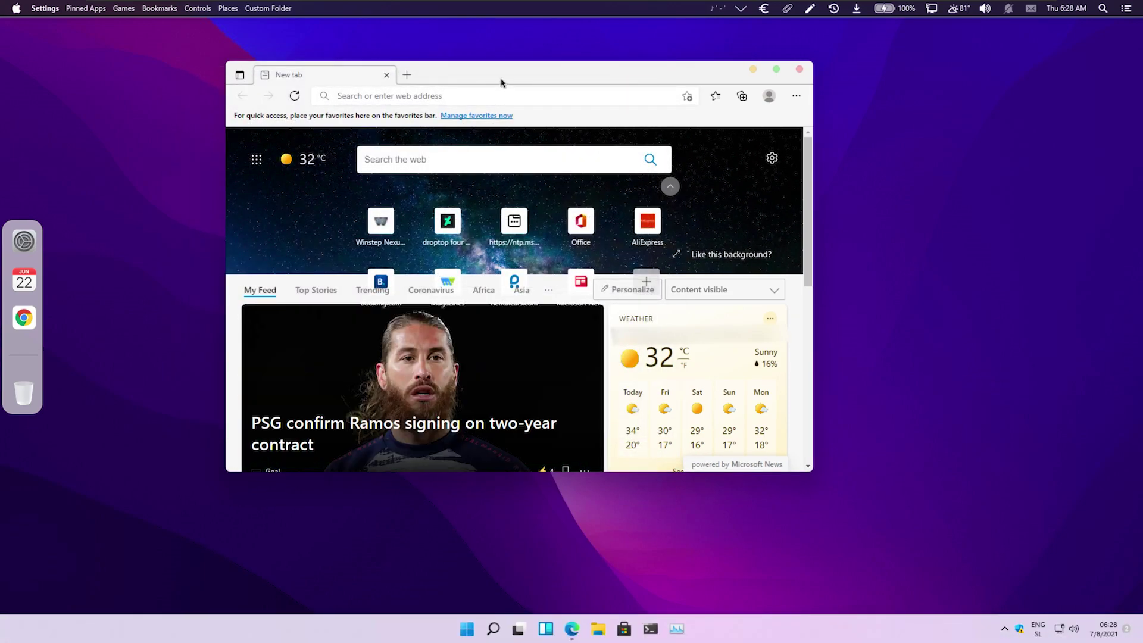